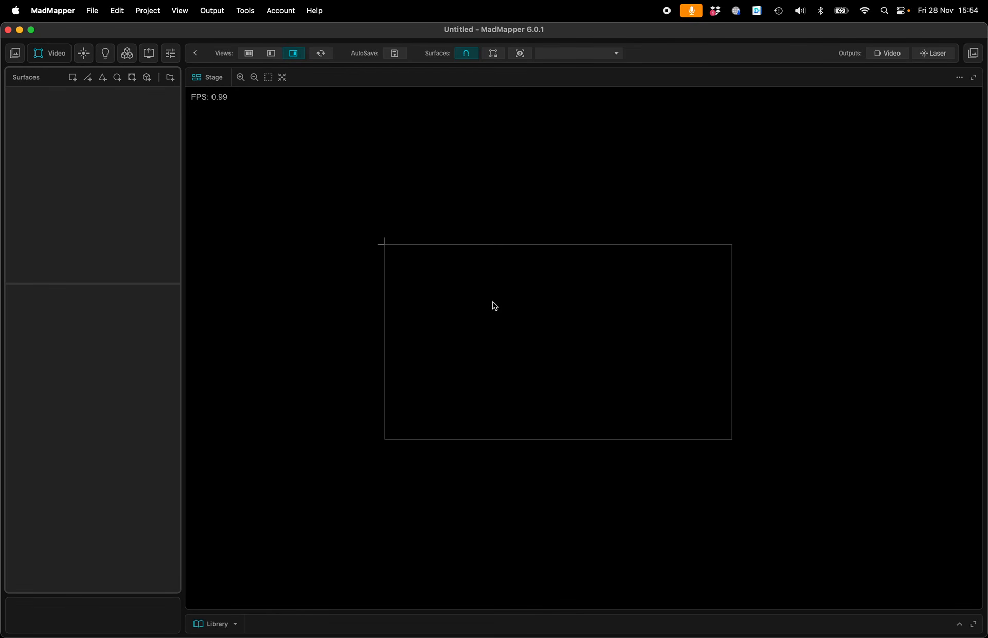
Create a new project with only a DMX canvas and add a quad video surface.
key("super+n")
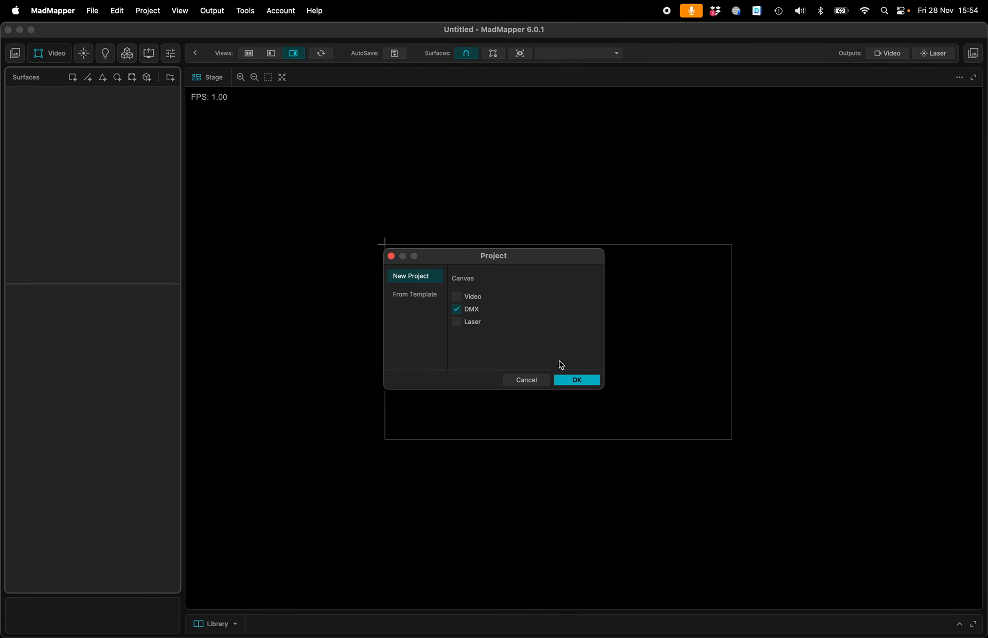
left_click(577, 380)
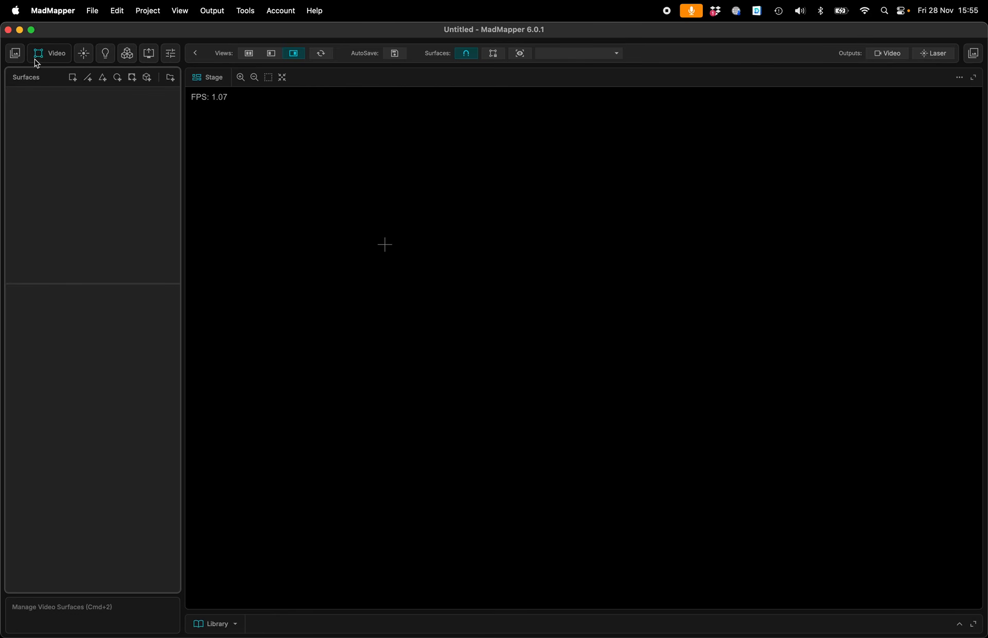
left_click(72, 80)
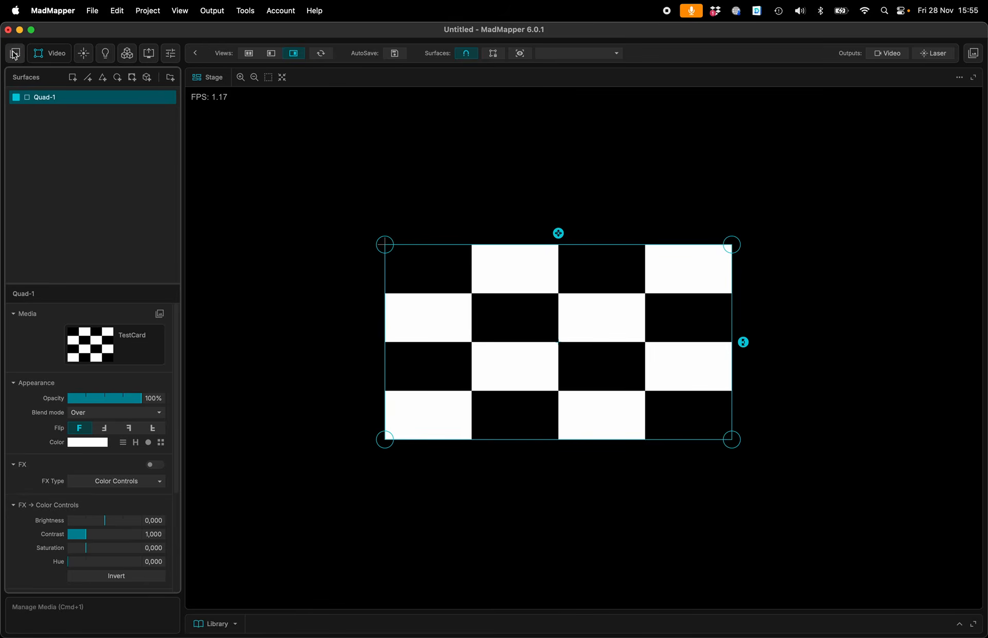
Assign the MadNoise material to the quad surface.
left_click(15, 53)
scroll(63, 246, "down", 3)
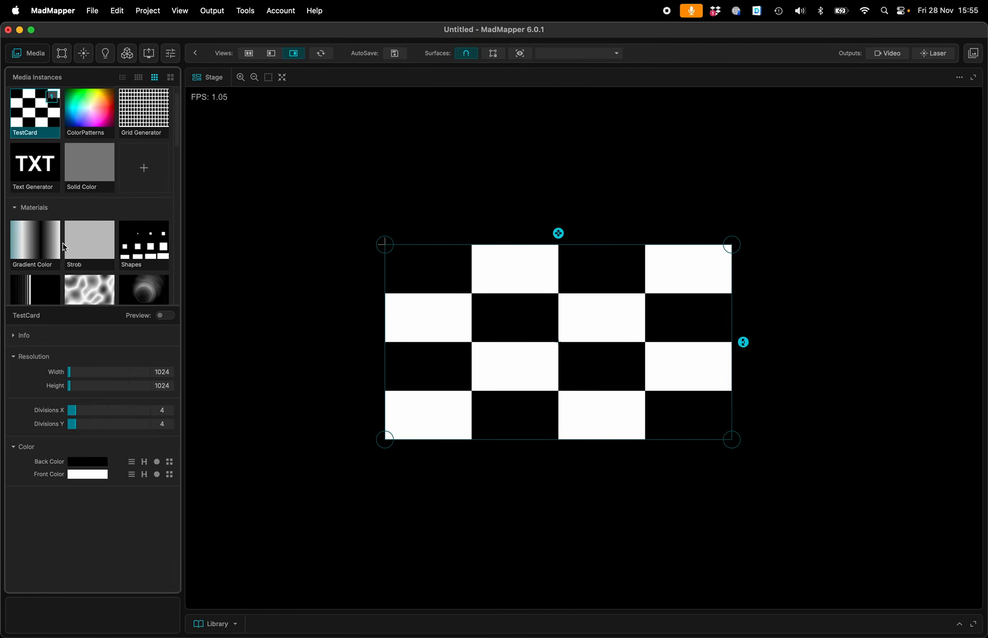
left_click(74, 264)
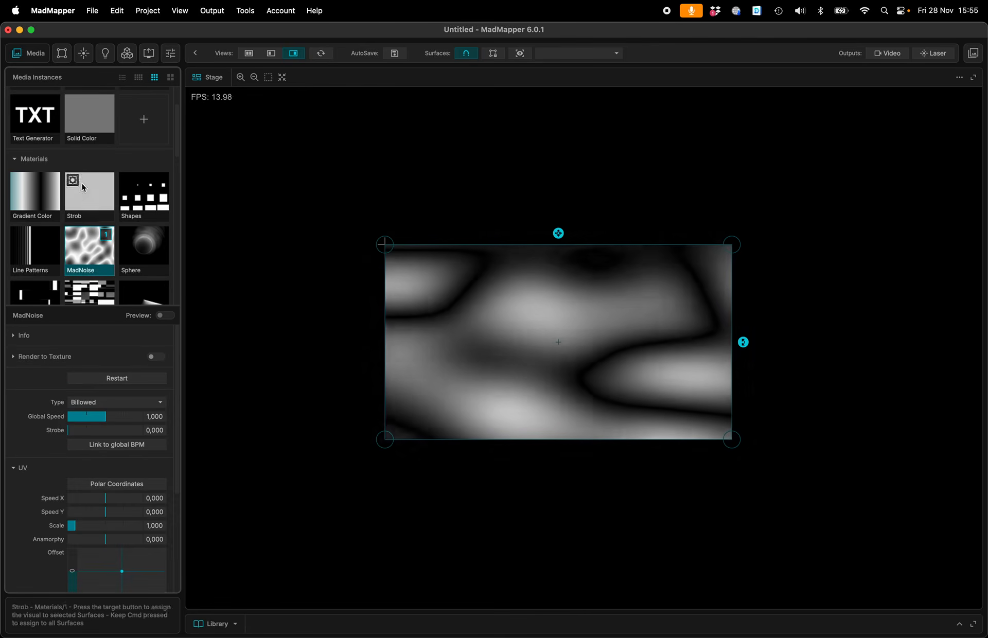
Add a quad DMX fixture and shrink it to a thin strip along the image's upper edge.
left_click(105, 54)
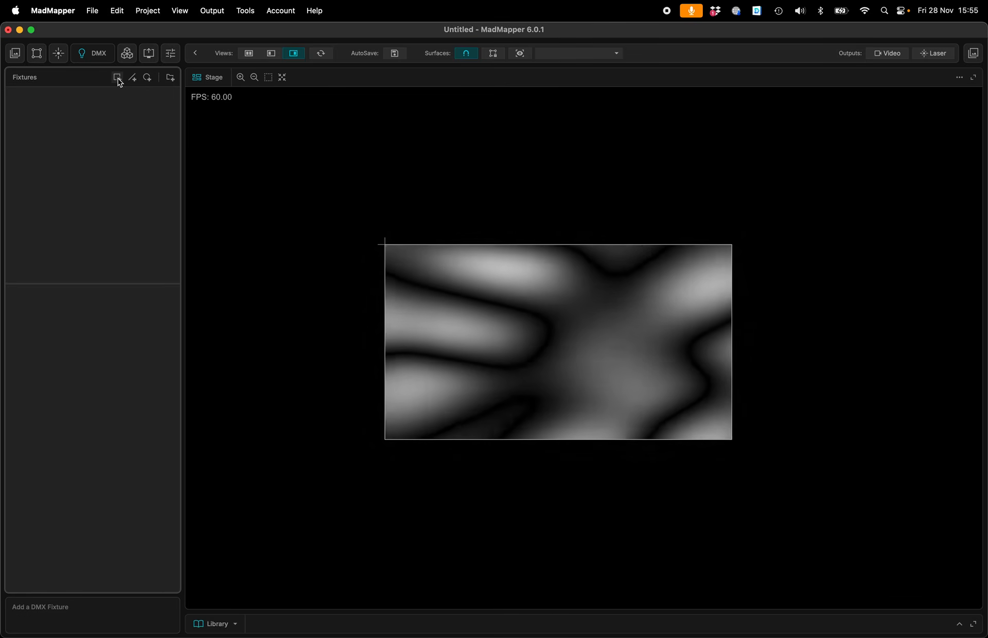
left_click(117, 78)
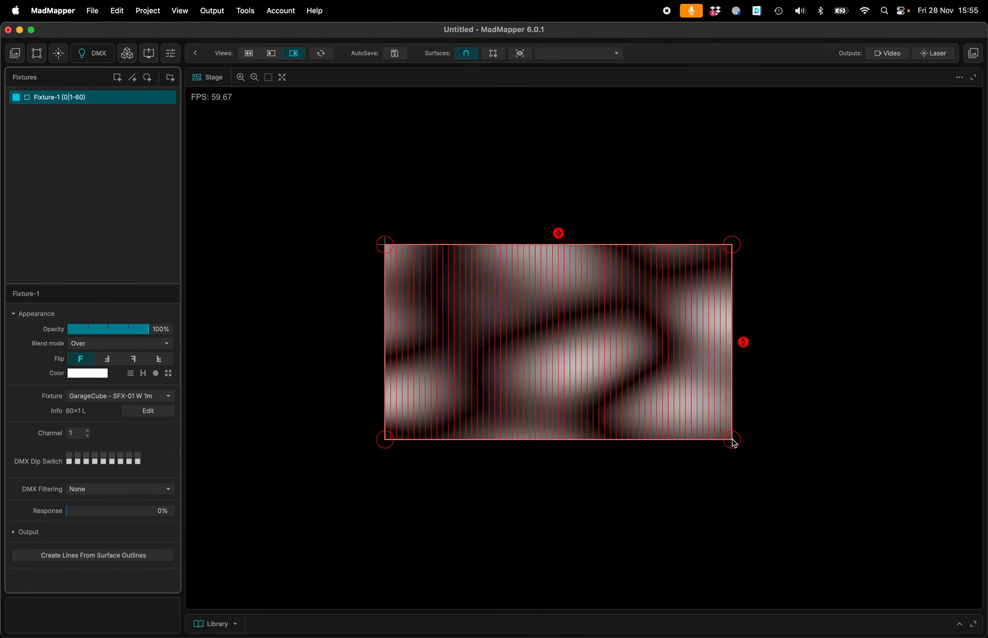
left_click_drag(733, 443, 700, 408)
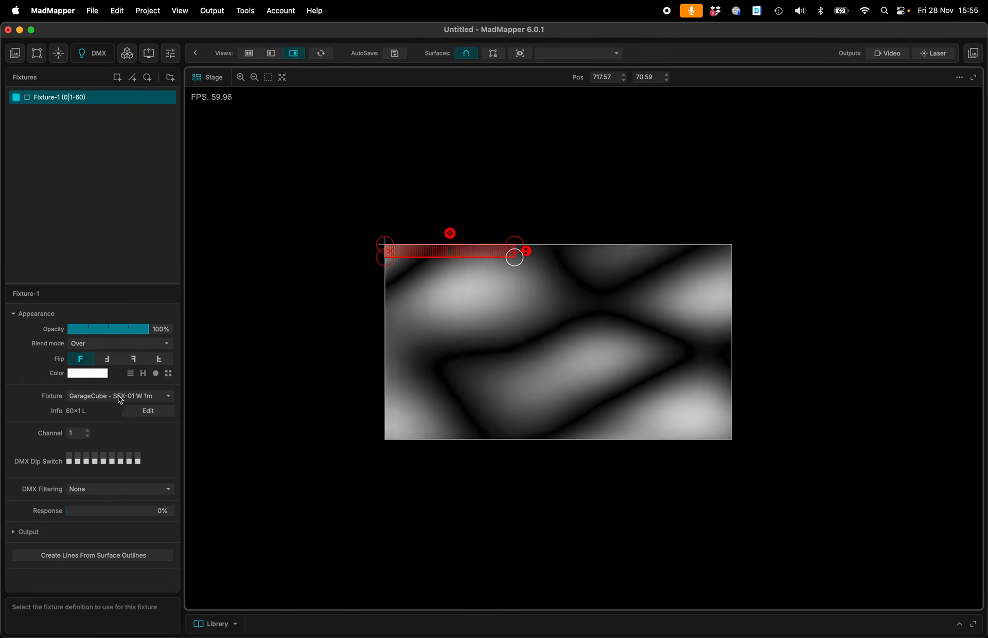
Set the fixture's definition to GarageCube - SFX-01 RGB 1m and check its pixel width, height and type in the Fixture Editor.
left_click(157, 396)
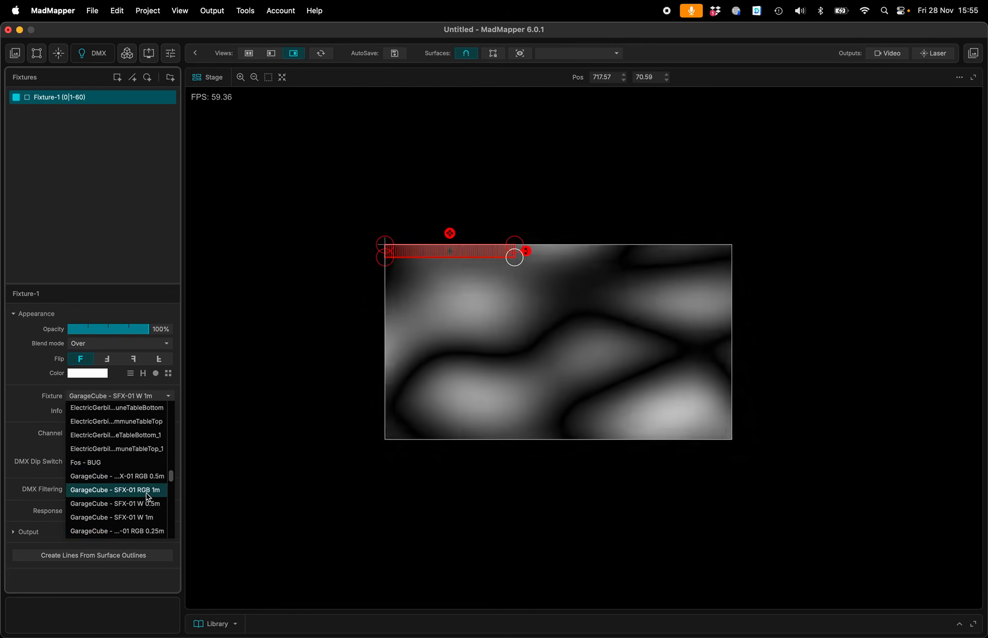
left_click(151, 491)
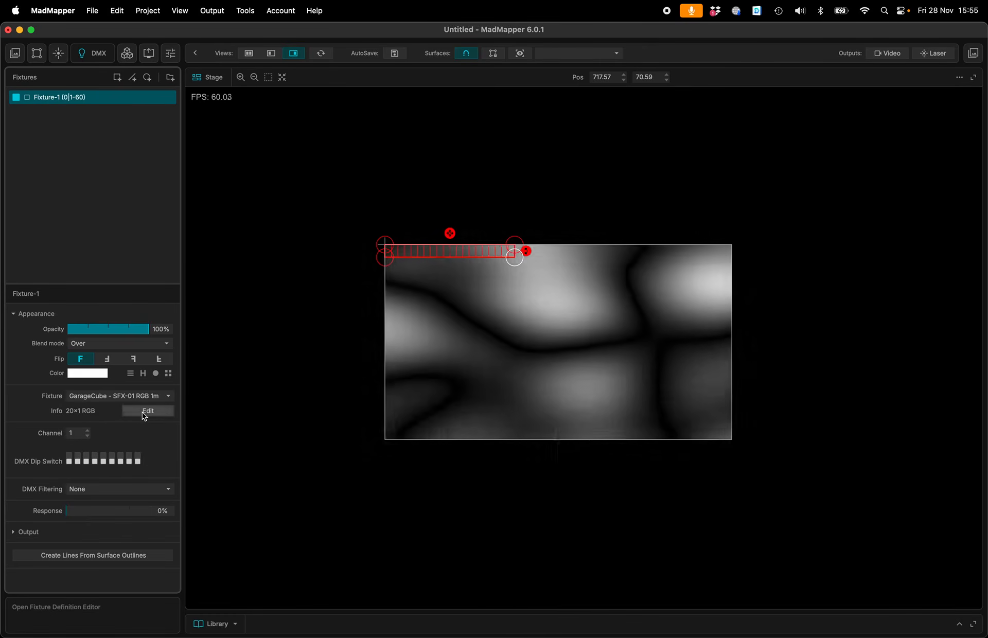
left_click(144, 414)
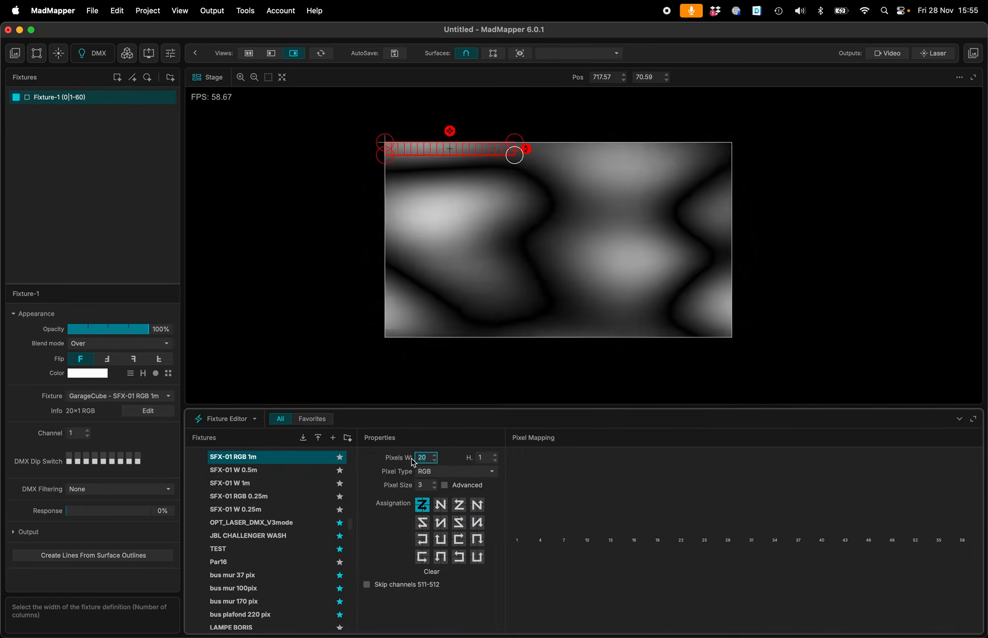
key("Tab")
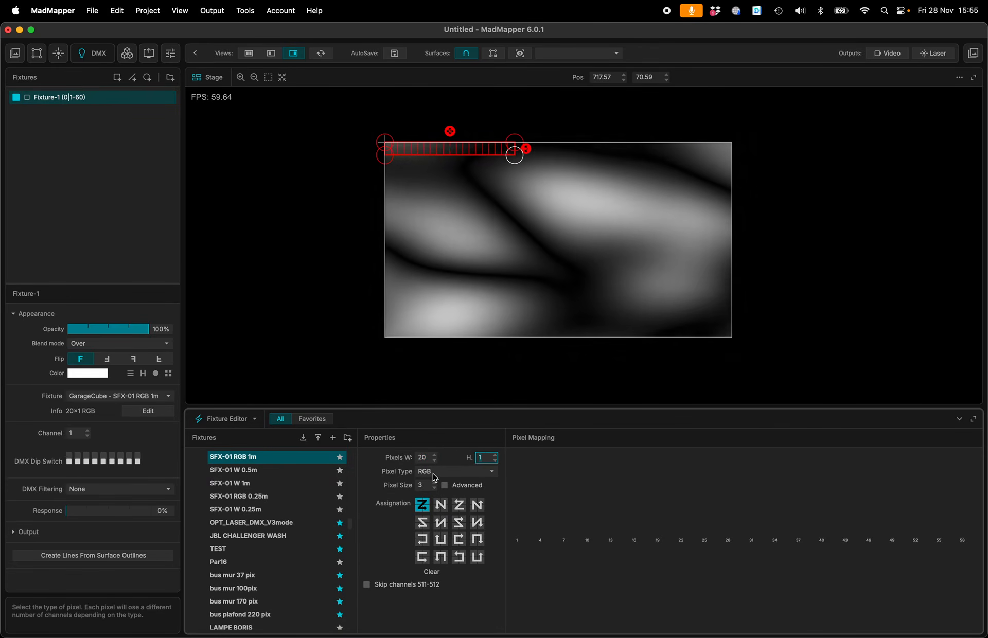
left_click(959, 420)
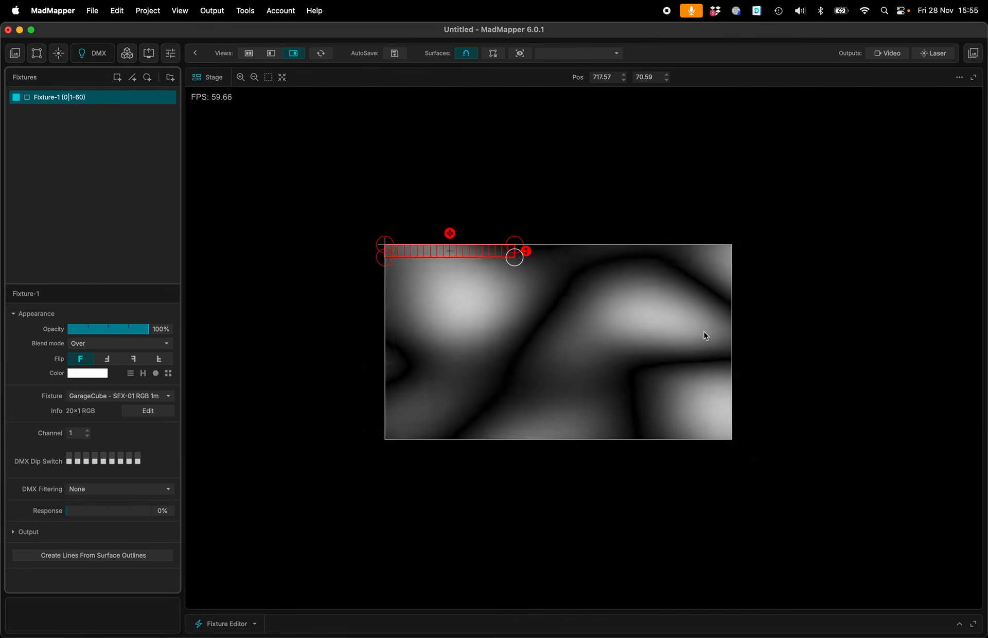
Set the project's DMX output device to ArtNet in the preferences.
left_click(75, 13)
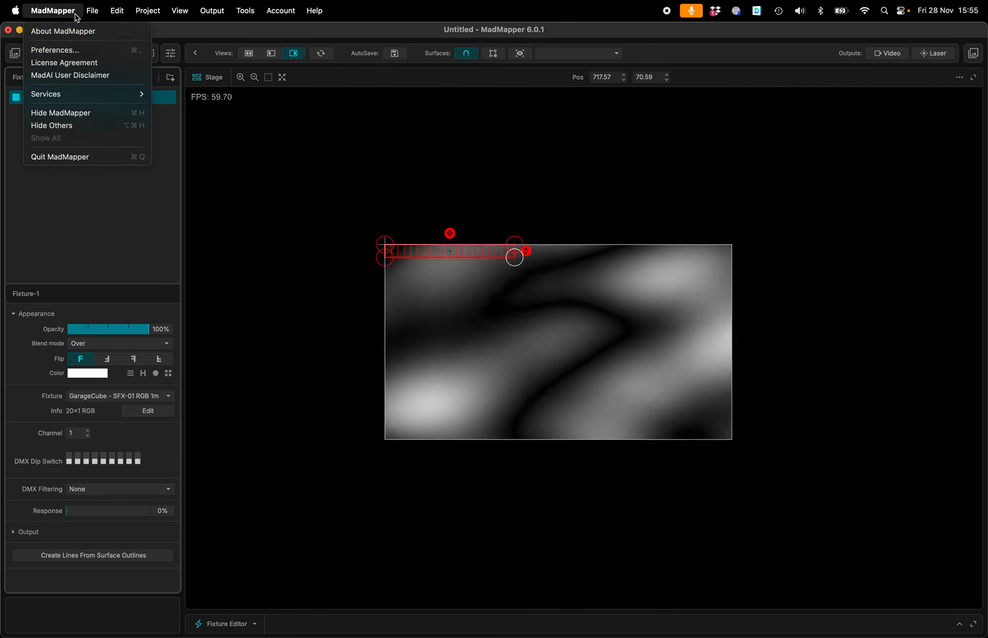
left_click(53, 50)
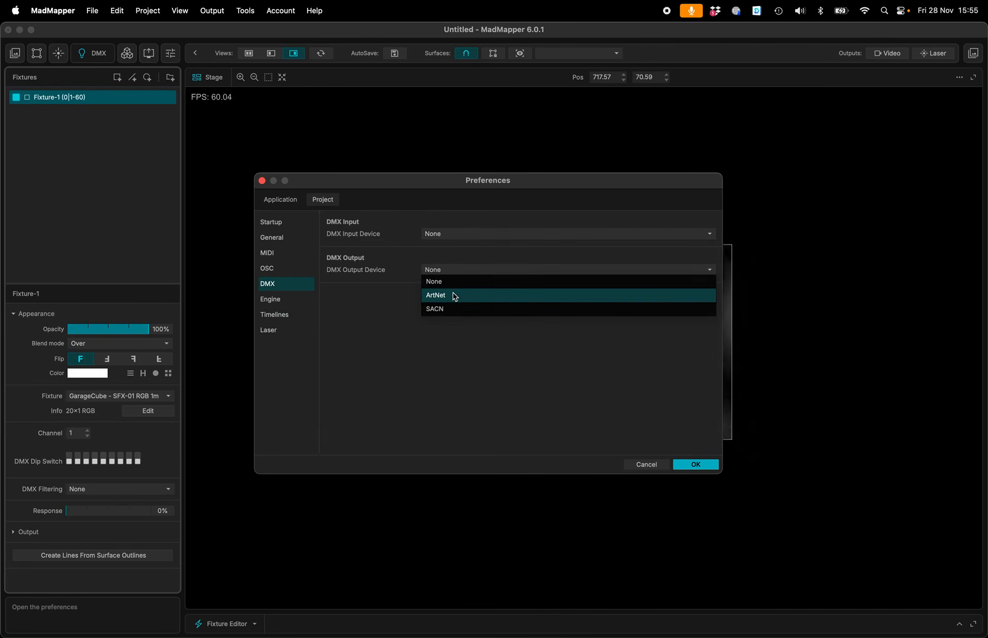
left_click(695, 465)
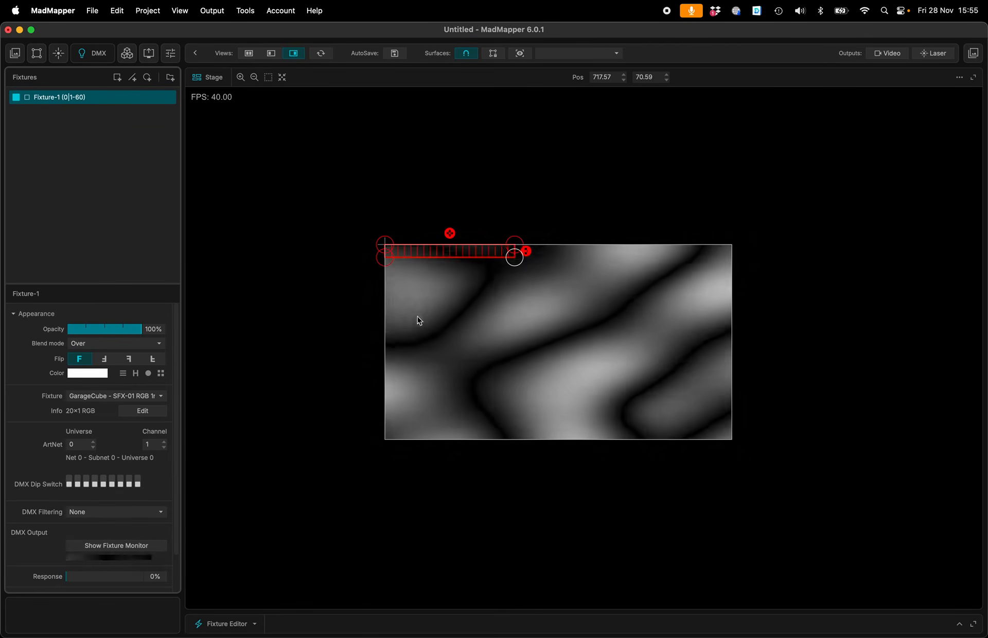
Stretch the fixture strip wider and place a duplicate of it lower on the stage.
left_click_drag(517, 258, 623, 289)
key("super+d")
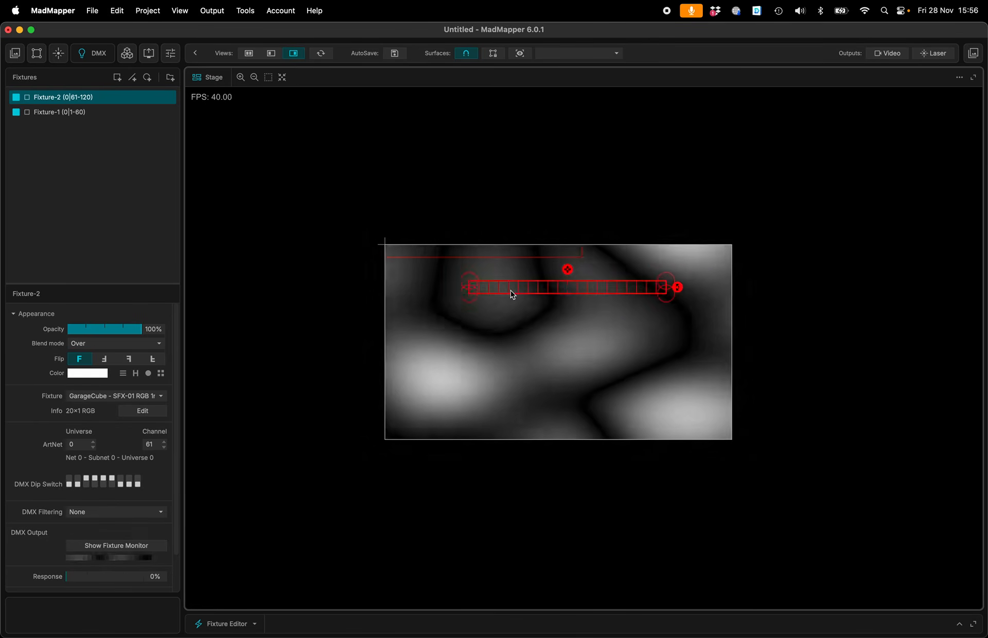
left_click_drag(511, 292, 503, 280)
Delete both quad fixtures and add a line fixture.
left_click_drag(466, 221, 481, 279)
key("Delete")
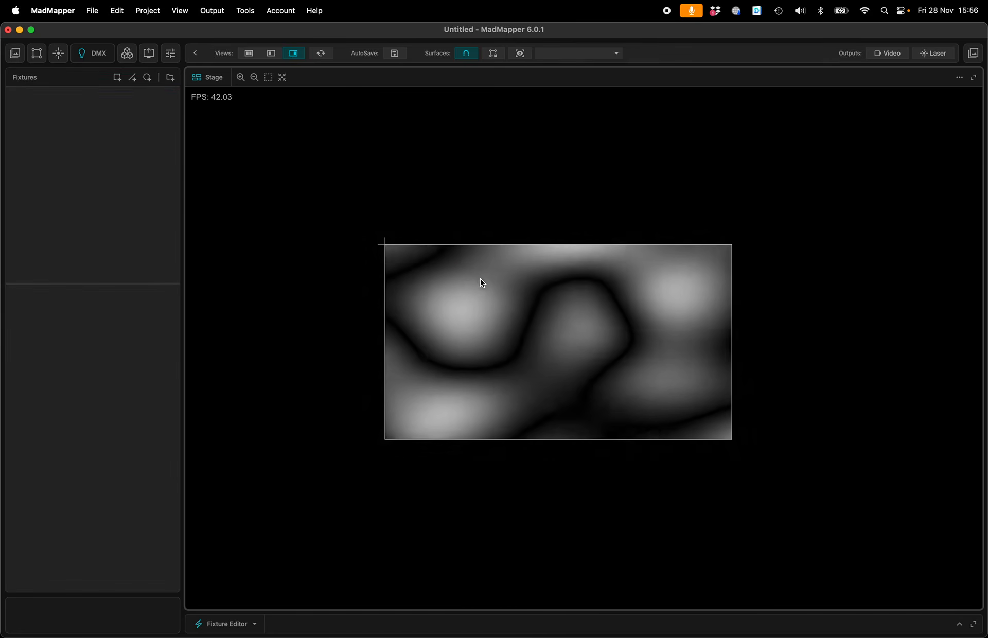
left_click(132, 78)
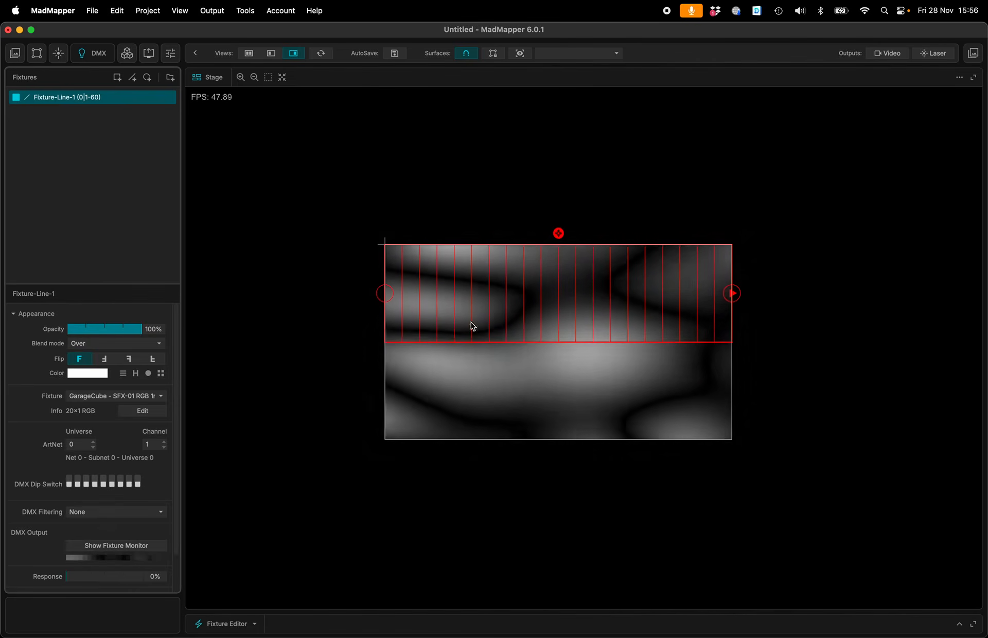
Reduce the line fixture to a short strip about 65 high and lay it diagonally in the image's upper-left corner.
left_click_drag(382, 291, 386, 320)
scroll(118, 448, "down", 2)
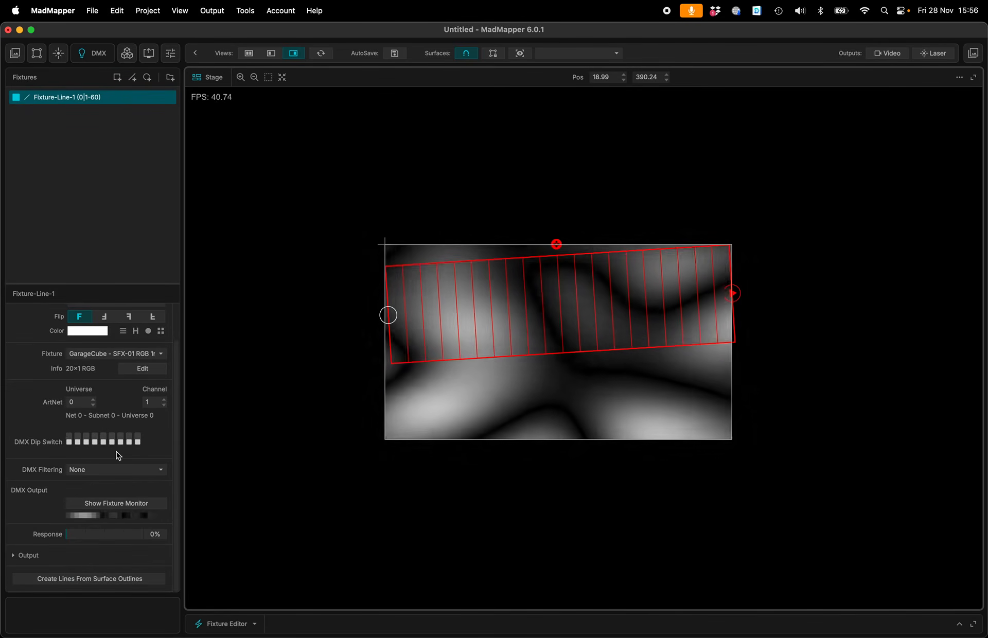
scroll(119, 430, "up", 2)
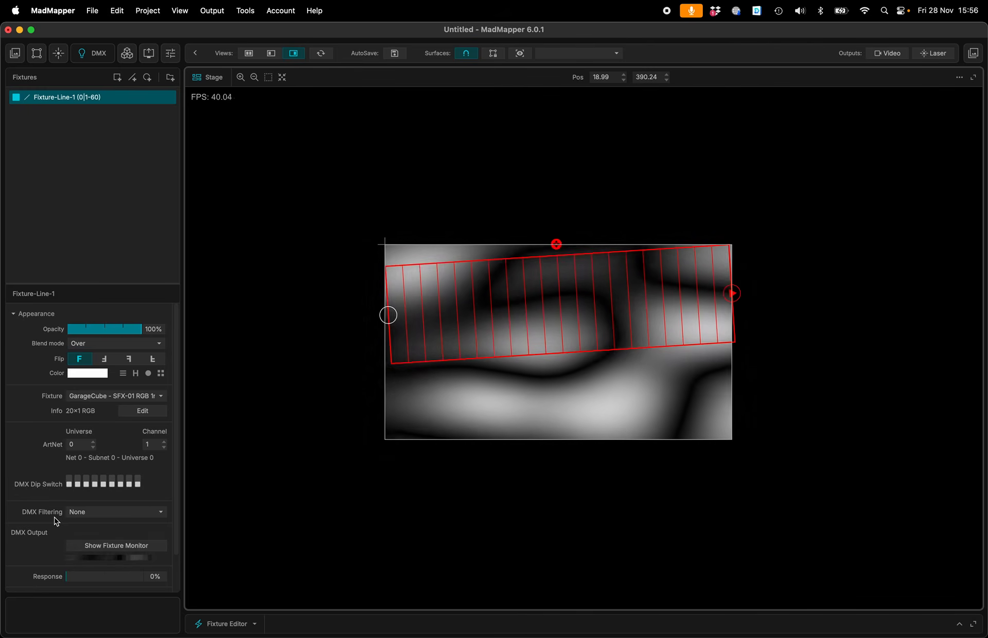
scroll(56, 520, "down", 5)
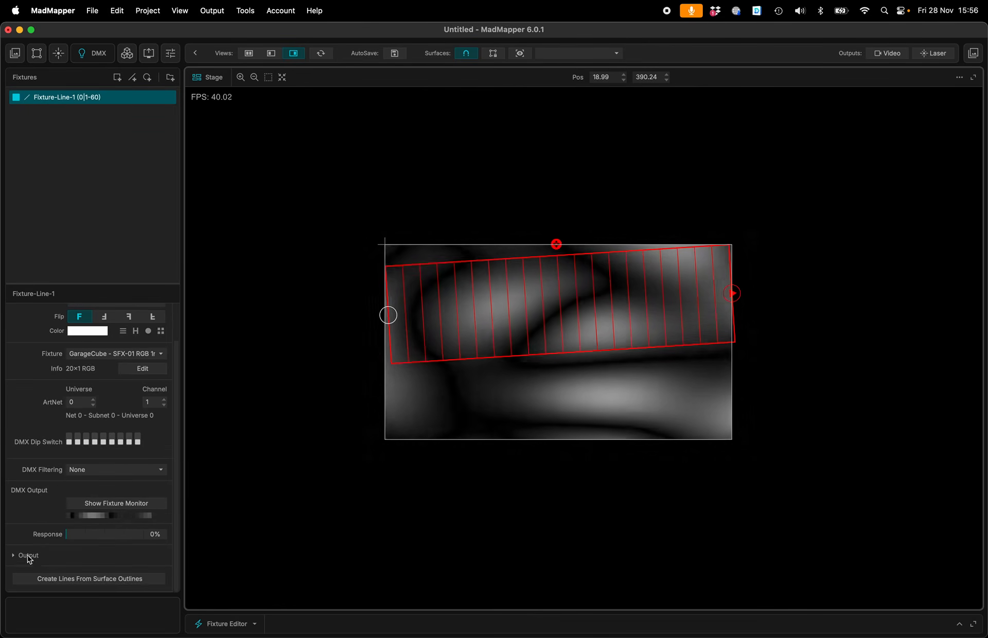
left_click(28, 555)
scroll(28, 557, "down", 5)
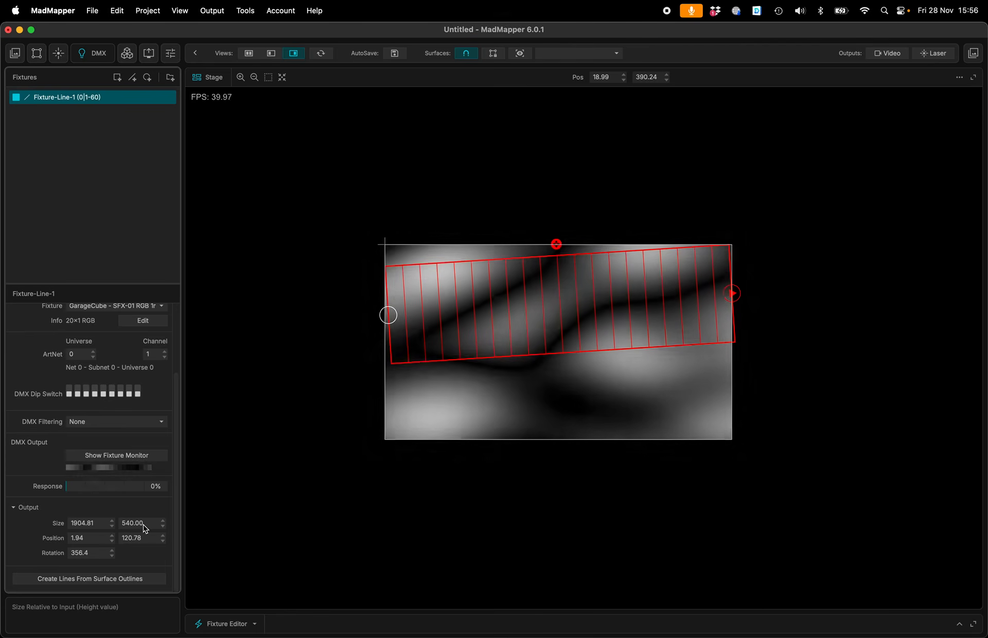
left_click(144, 525)
left_click_drag(556, 246, 560, 288)
left_click_drag(731, 294, 597, 274)
Duplicate the line fixture twice, laying one copy horizontally at the image's upper centre and the other diagonally in its upper-right corner.
key("super+d")
left_click_drag(506, 290, 498, 272)
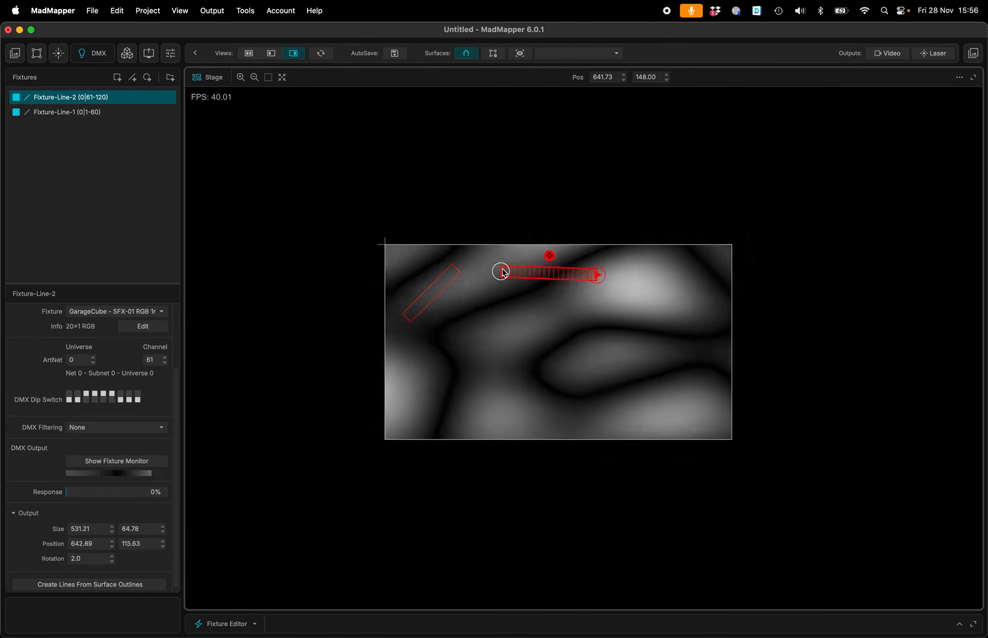
key("super+d")
left_click_drag(589, 274, 692, 270)
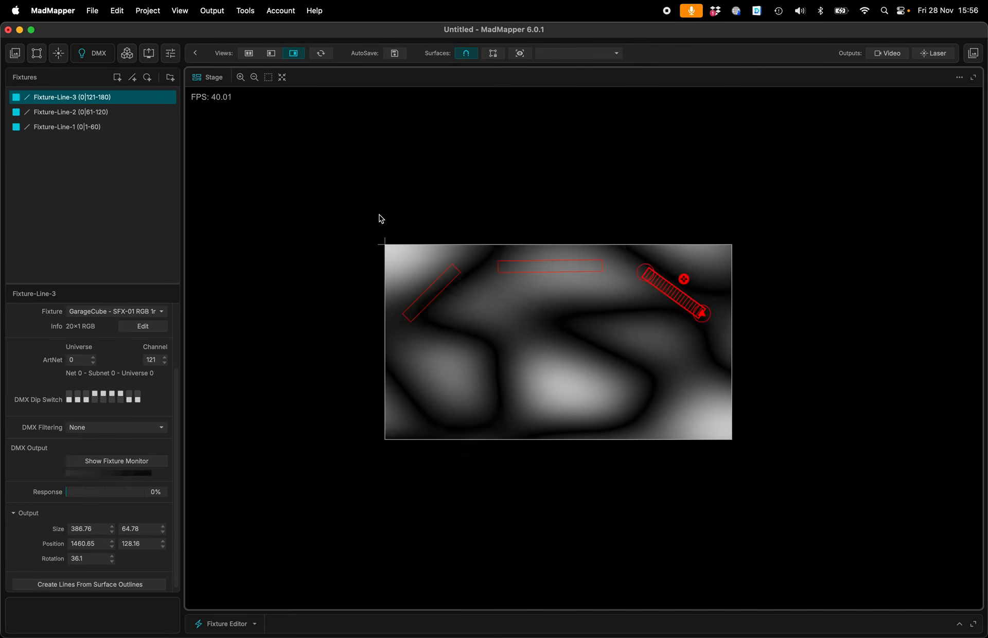
Duplicate the three line fixtures and place the copies vertically mirrored along the lower half of the image.
left_click_drag(372, 223, 638, 316)
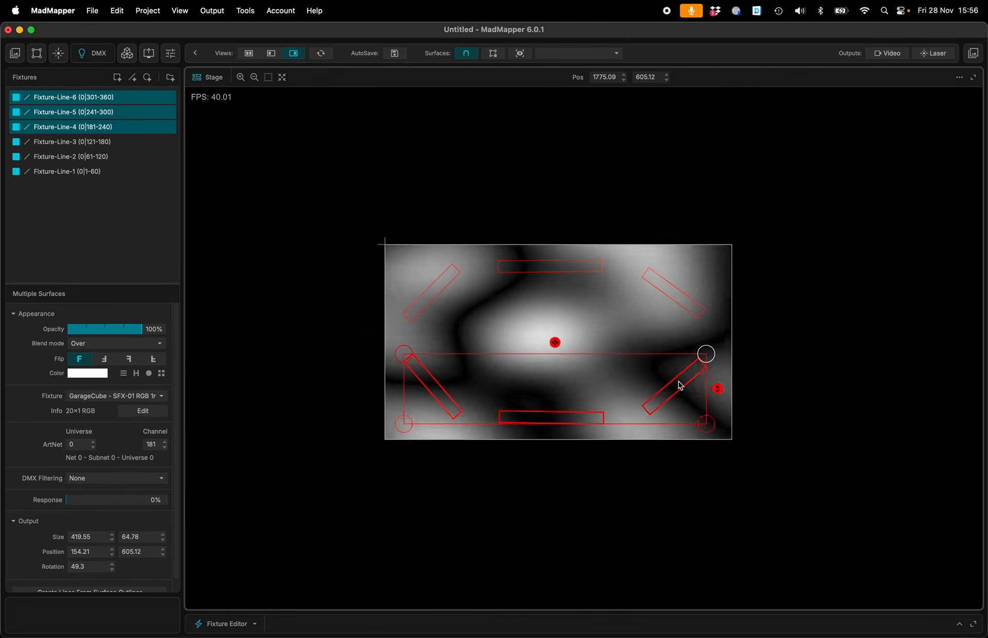
left_click(680, 492)
Step through the fixtures from Fixture-Line-1 to Fixture-Line-6 to review their ArtNet channels and positions.
left_click(70, 171)
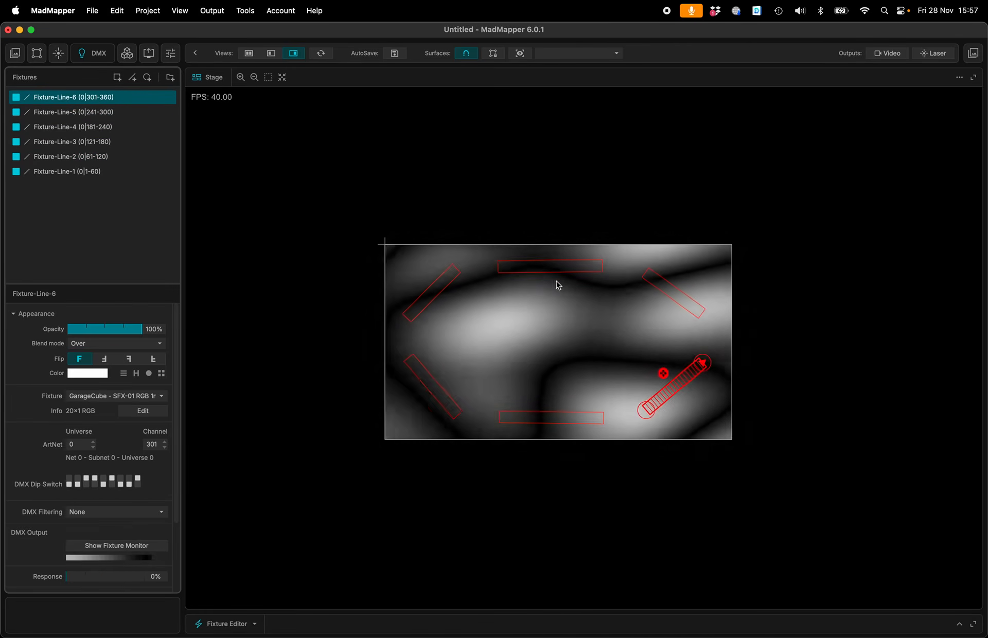
left_click(51, 172)
key("Up")
key("Up")
key("Up")
key("Up")
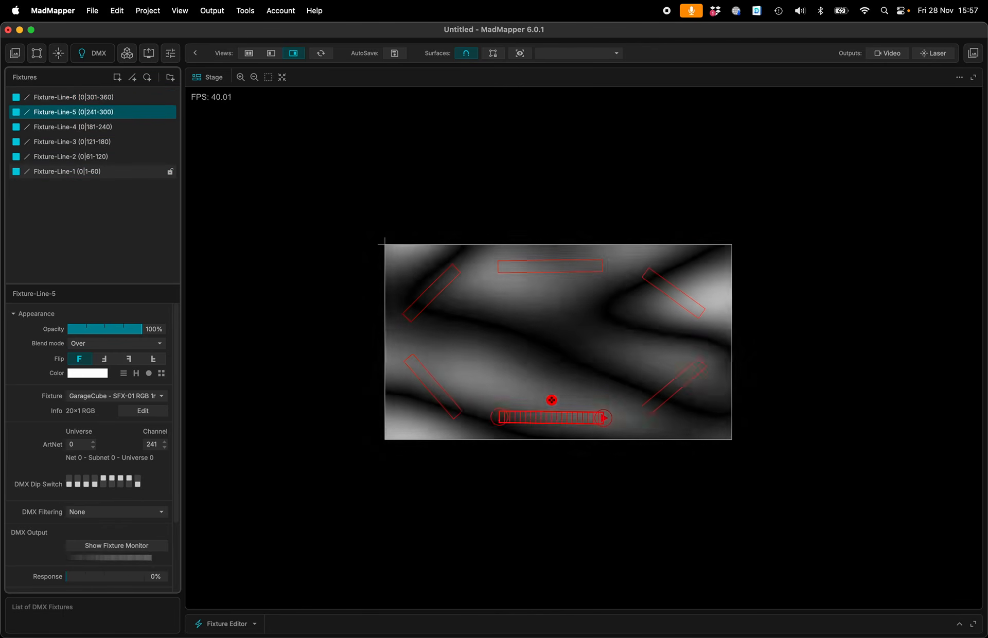
key("Up")
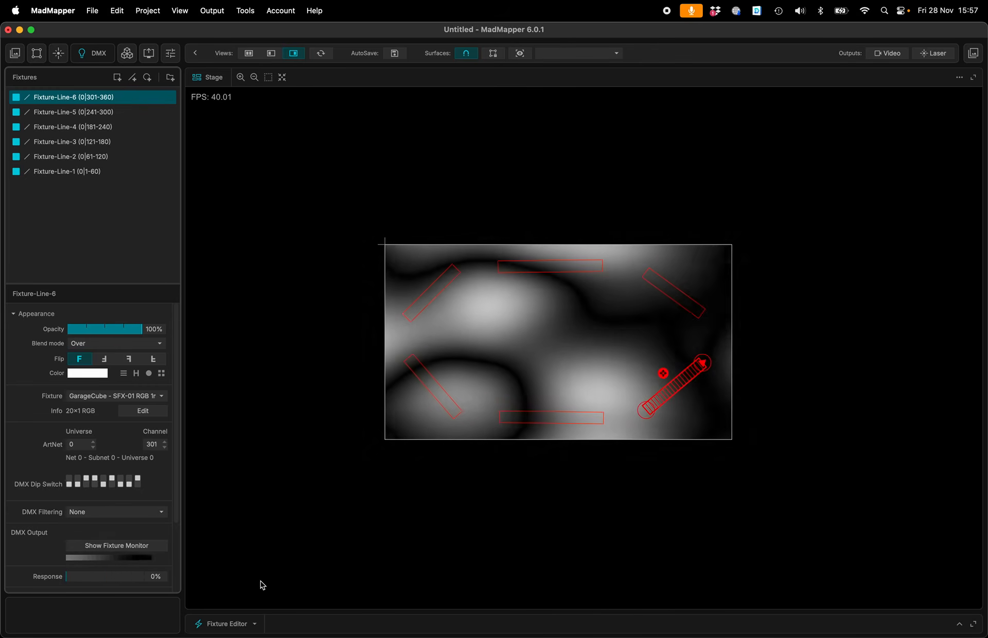
Examine the live channel values in the DMX Monitor and the quad surface behind the fixtures, returning to the DMX fixtures.
left_click(244, 624)
left_click(229, 588)
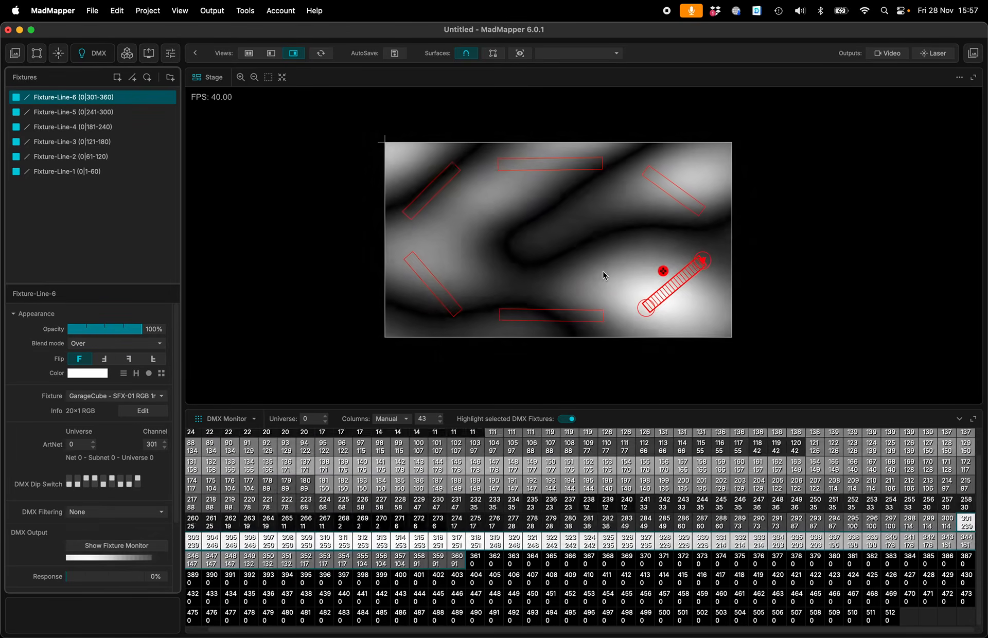
left_click(602, 271)
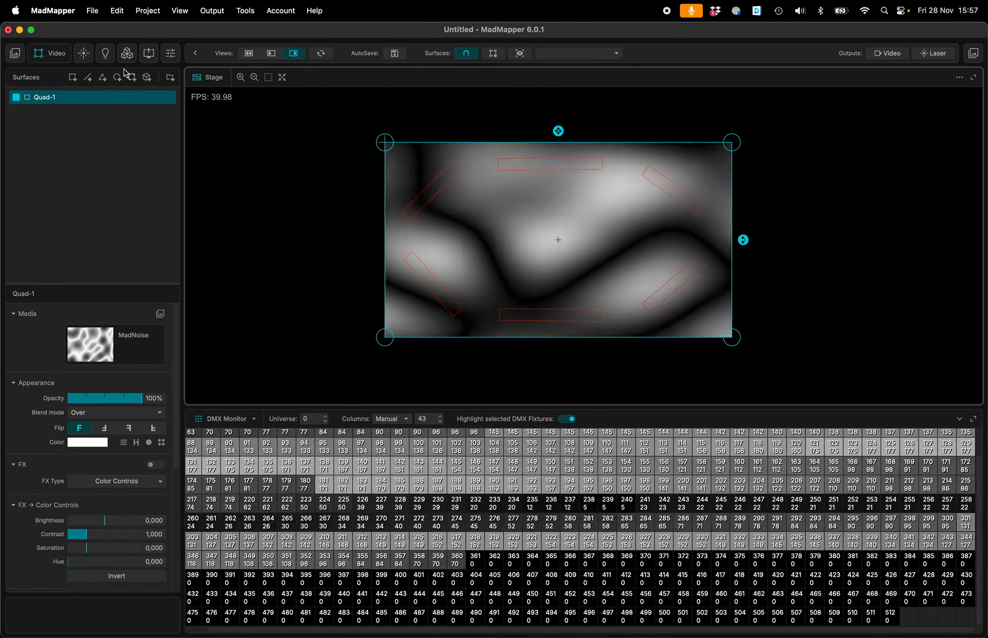
left_click(105, 53)
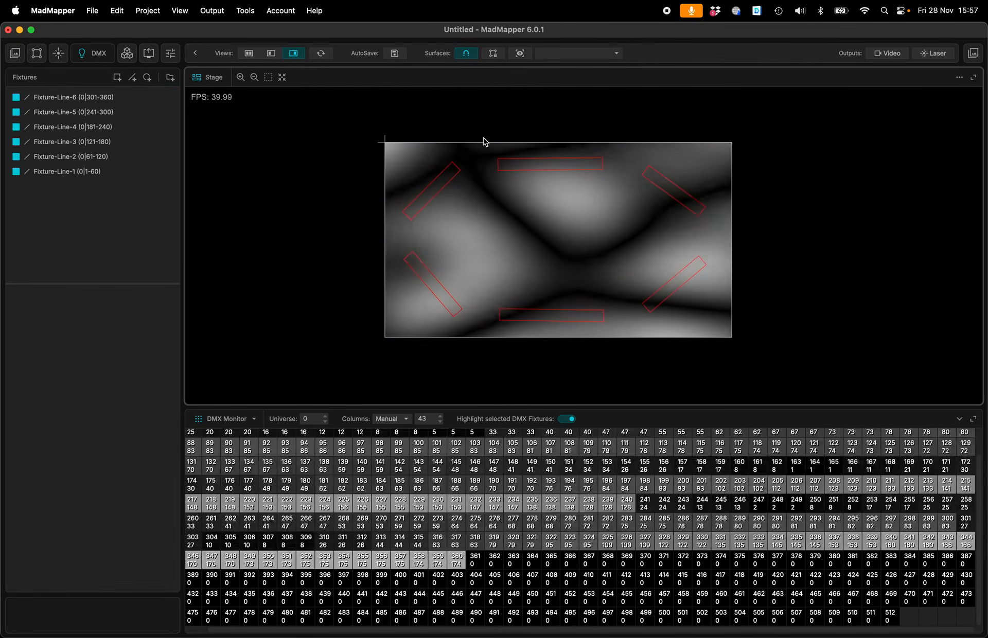
View input and stage side by side, return to the stage-only view, and inspect Fixture-Line-4's channels in the DMX Monitor.
left_click(249, 53)
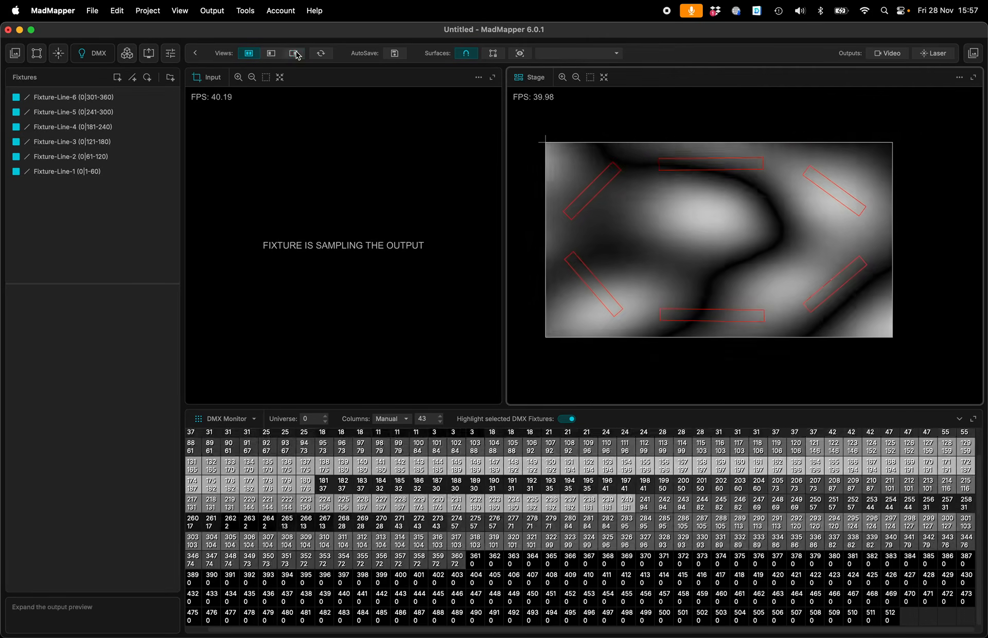
left_click(293, 53)
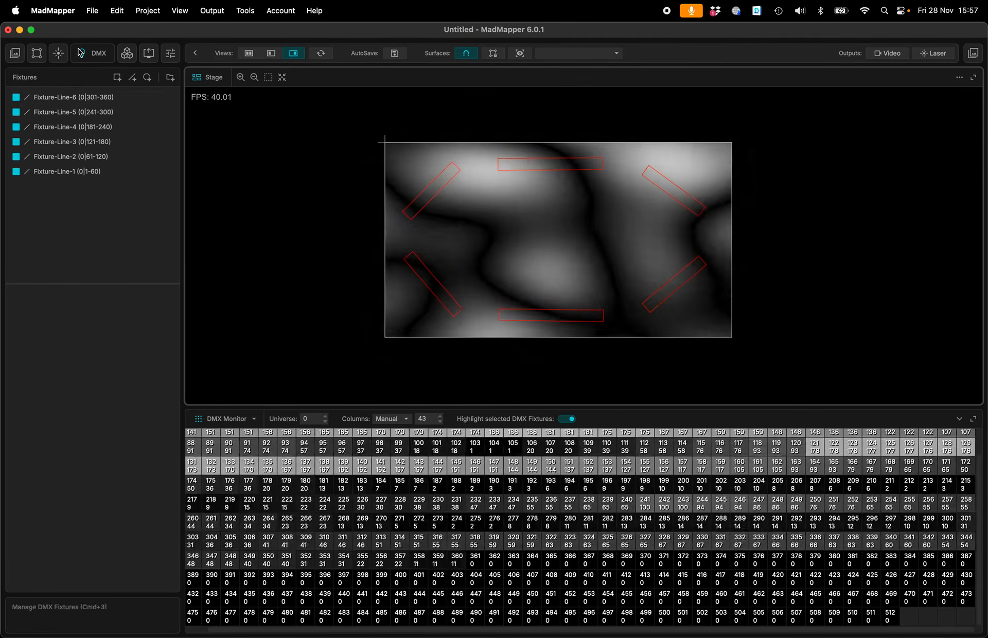
left_click(455, 306)
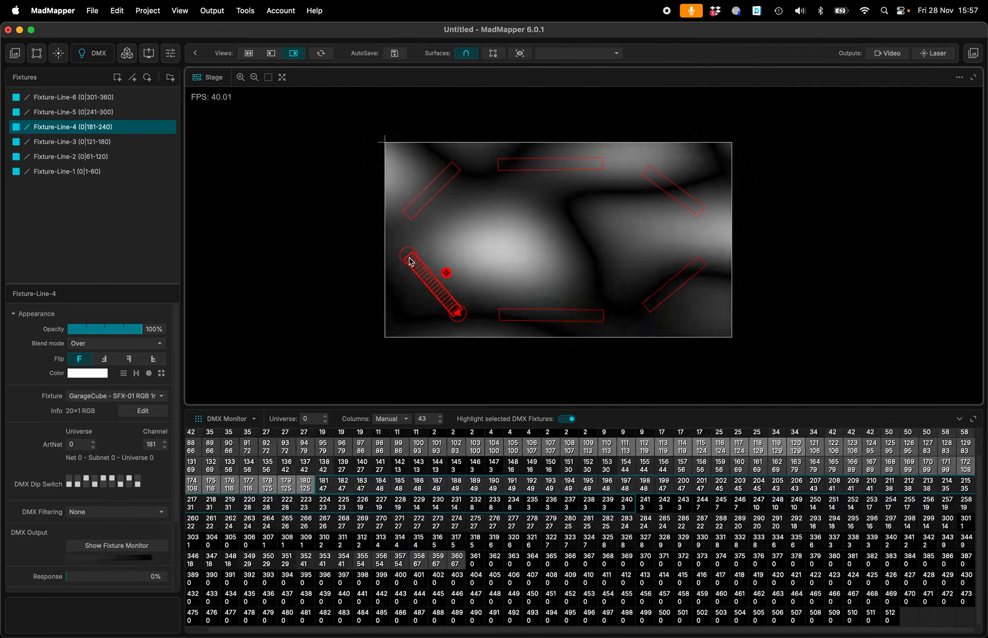
Examine the individual pixel cells of Fixture-Line-4 up close on the stage.
scroll(452, 307, "up", 5)
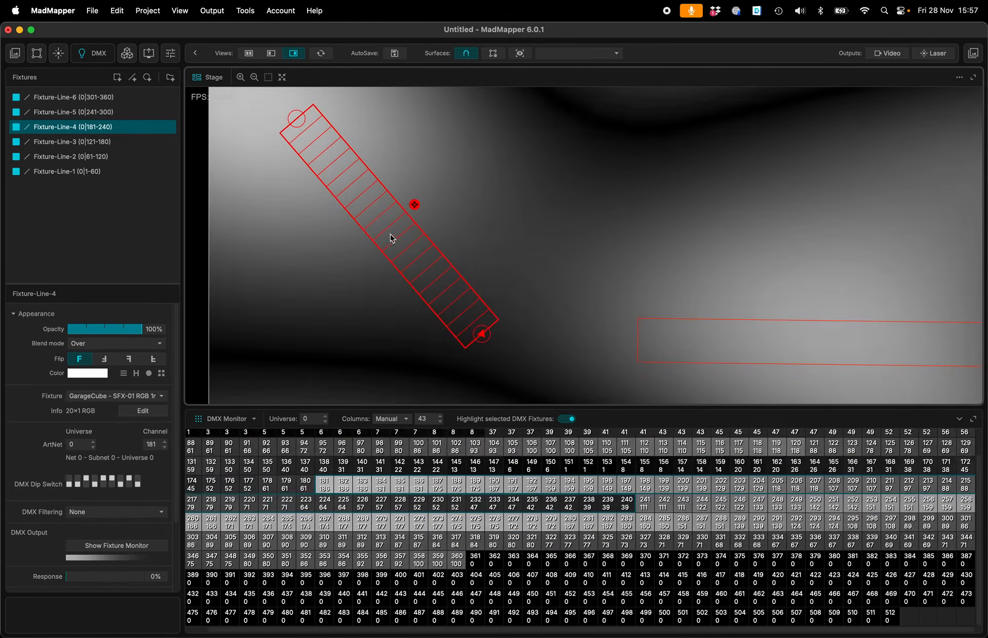
scroll(437, 268, "down", 5)
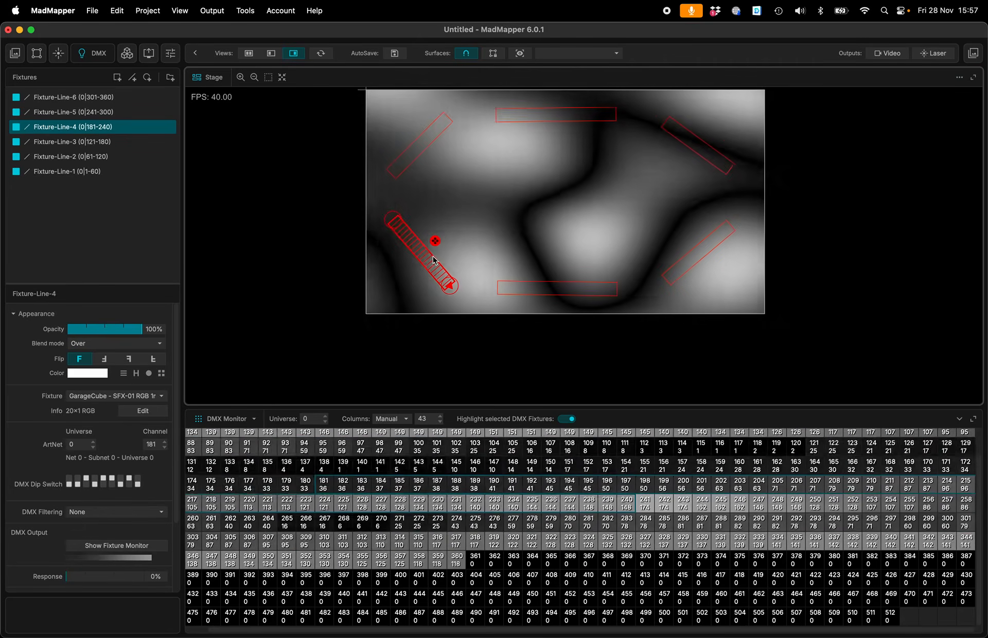
scroll(415, 238, "up", 5)
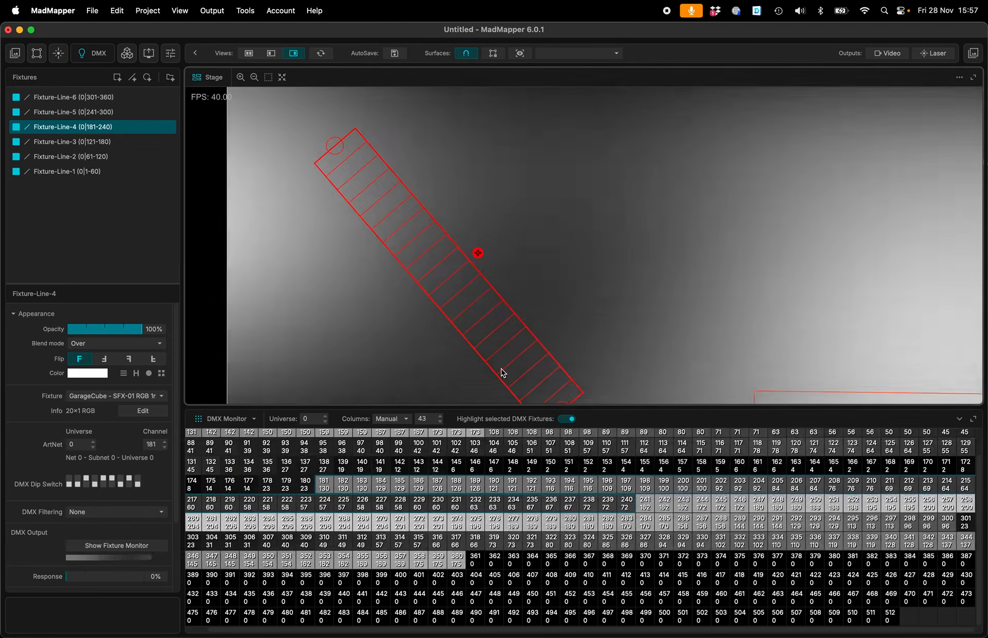
scroll(502, 369, "down", 5)
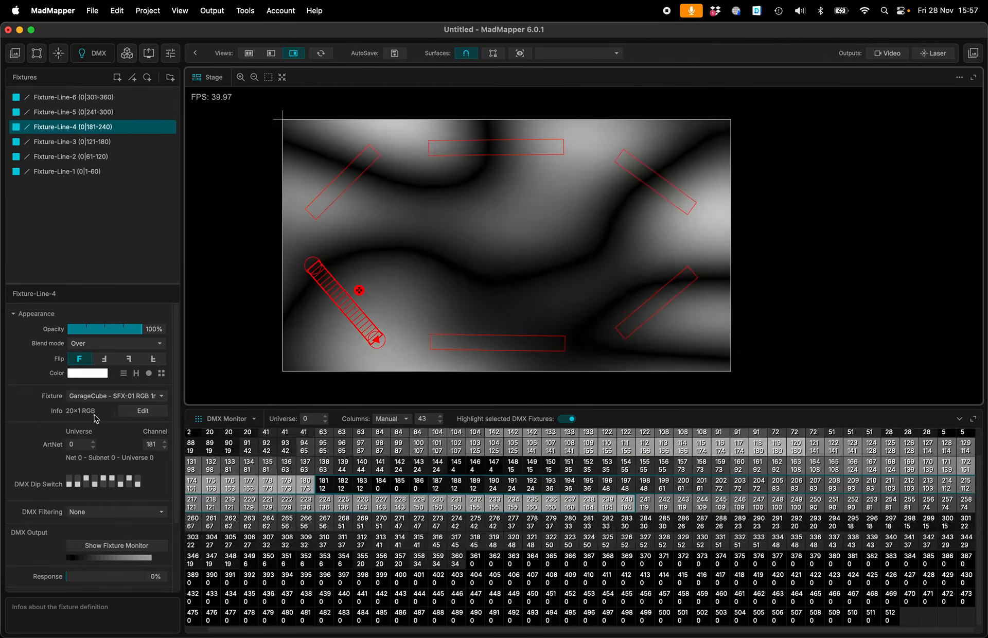
Assign the Line Patterns material to the quad surface behind the fixtures and set its Auto Move speed to 0.046.
left_click(15, 53)
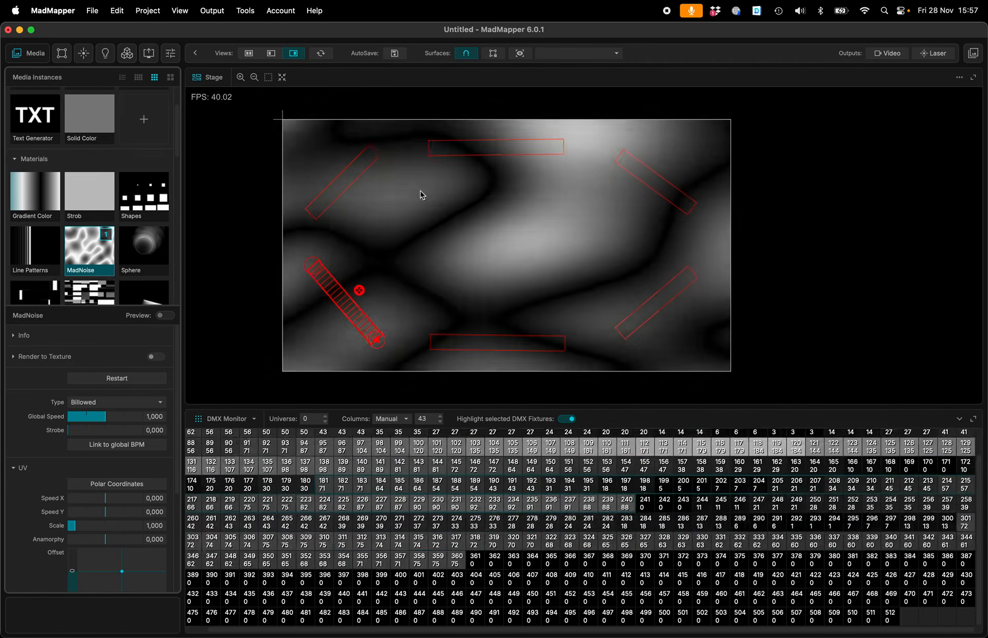
left_click(399, 200)
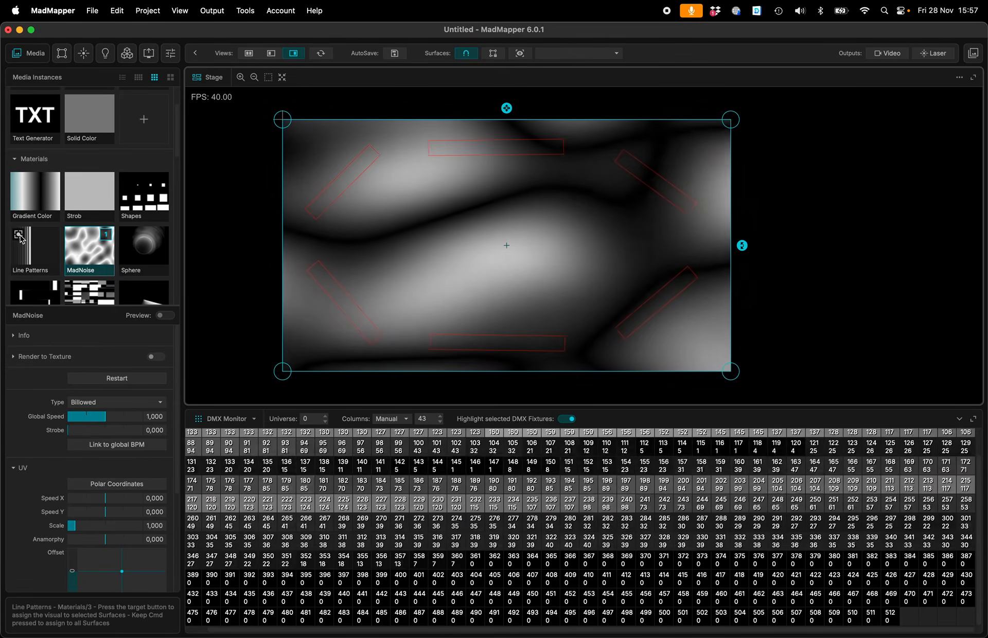
left_click(19, 235)
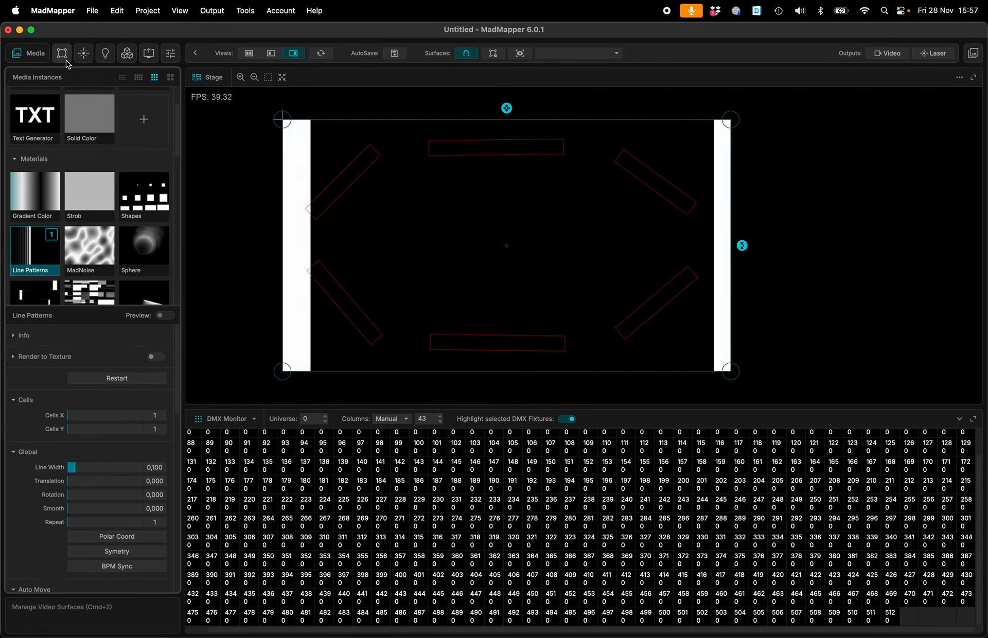
scroll(104, 483, "down", 5)
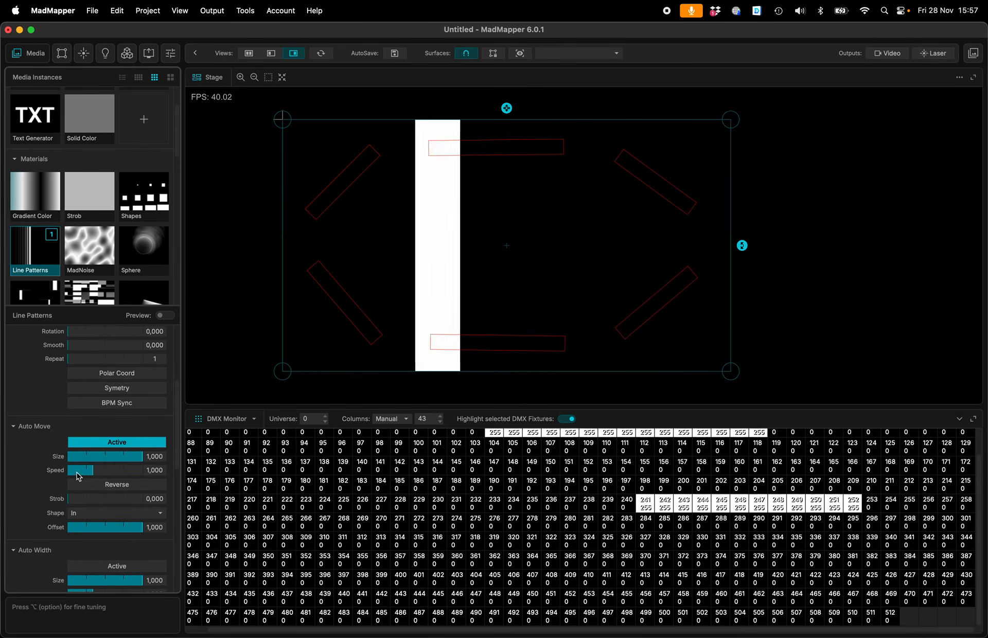
left_click_drag(78, 474, 74, 471)
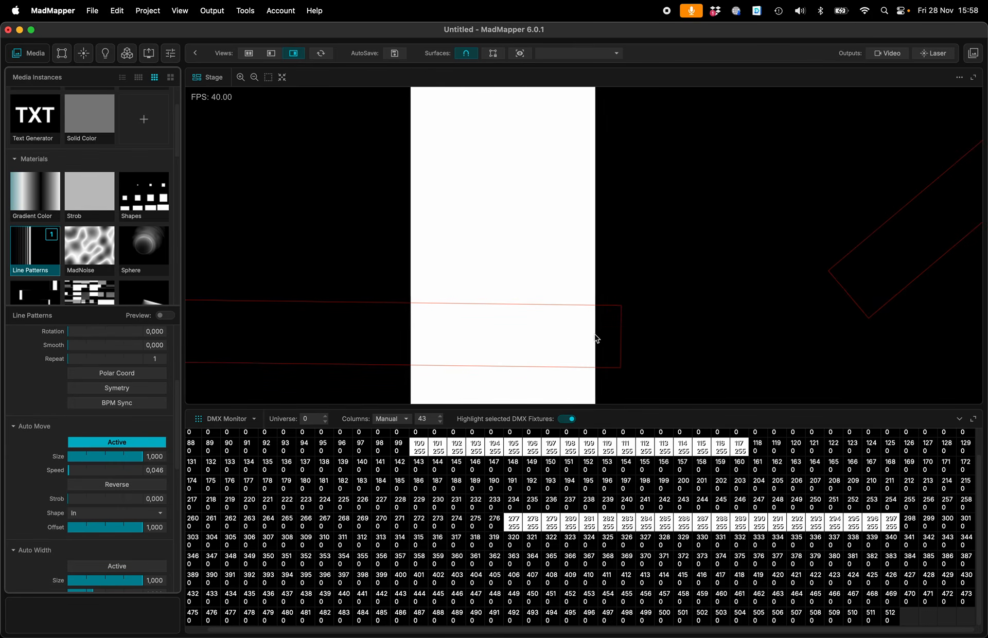
scroll(415, 256, "down", 5)
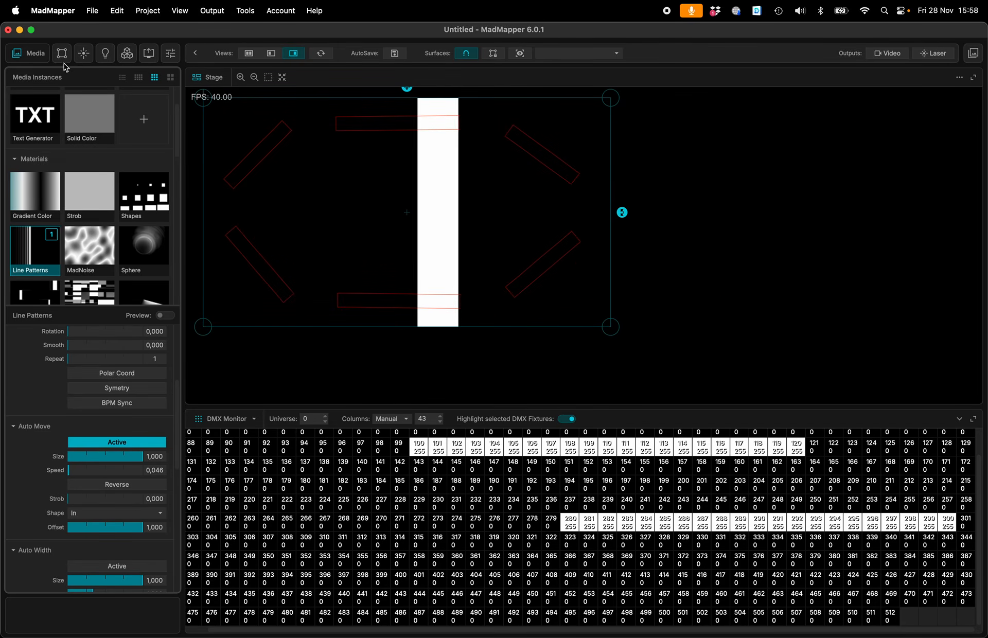
Select all six line fixtures and set their DMX Filtering to Box.
left_click(105, 54)
left_click(85, 171)
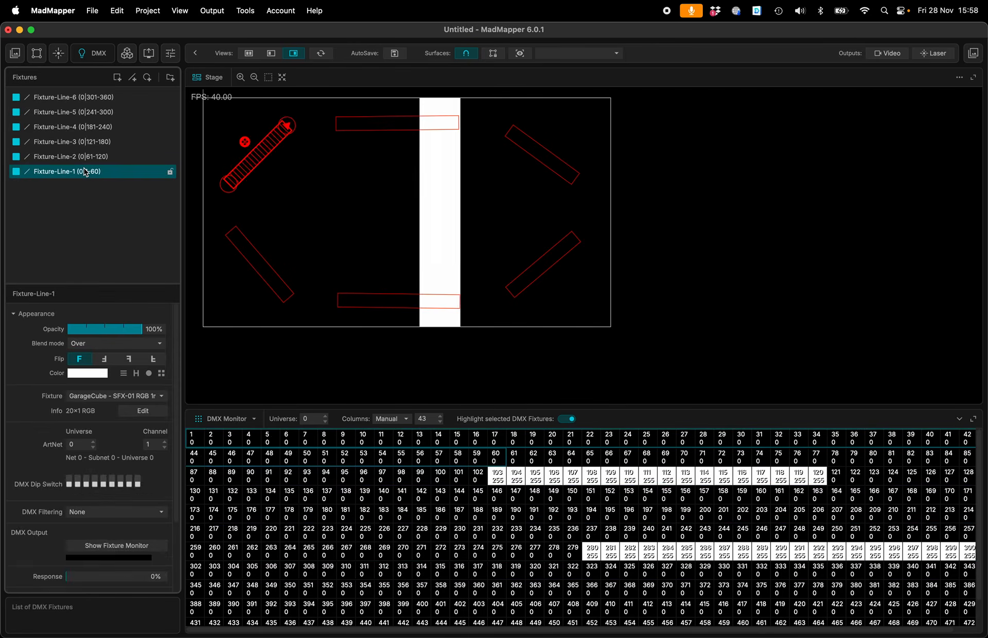
key("super+a")
scroll(134, 429, "down", 1)
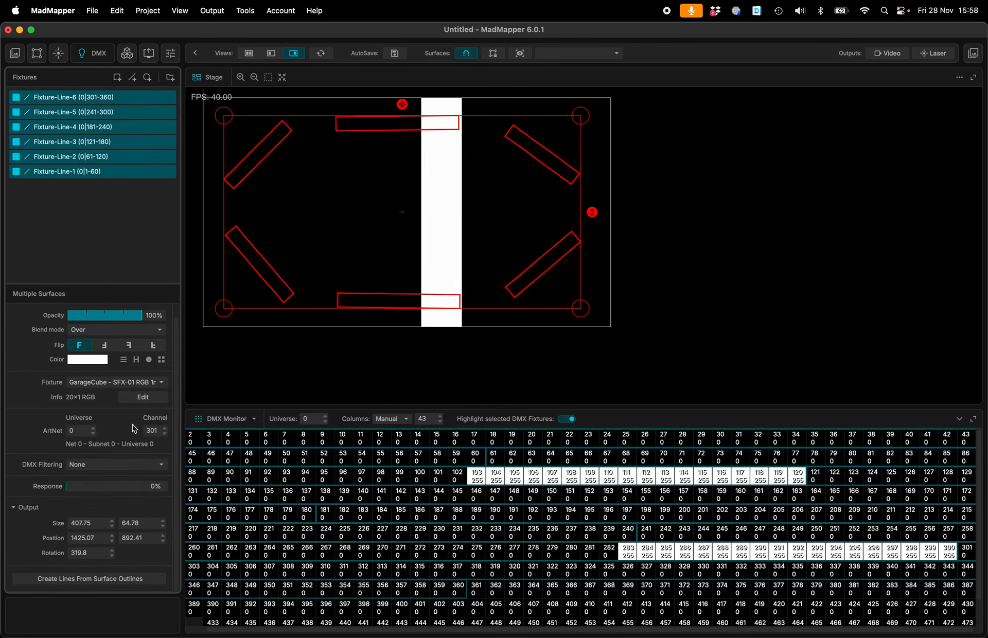
left_click(86, 464)
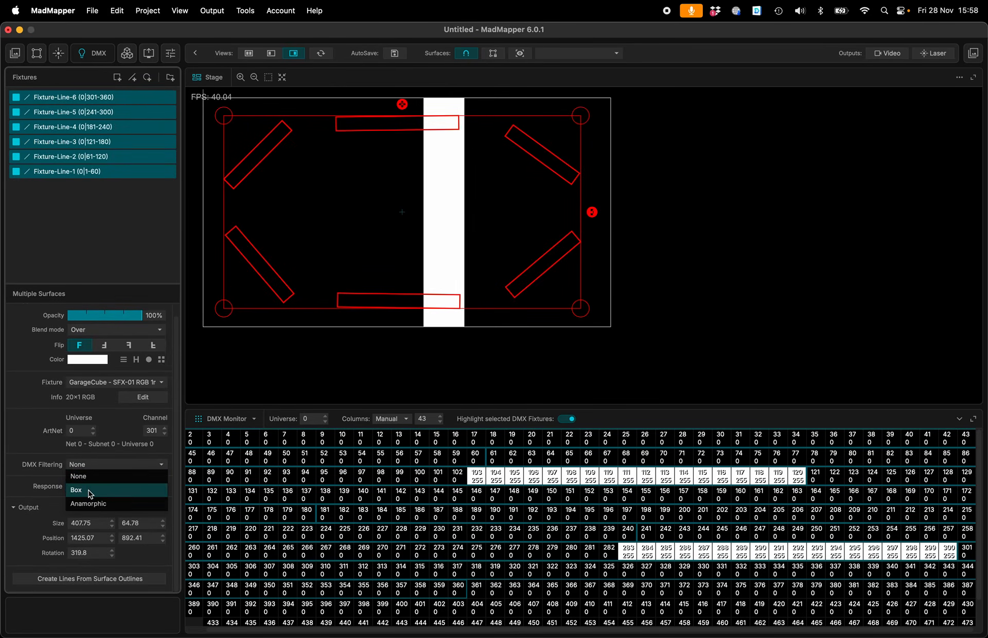
left_click(91, 491)
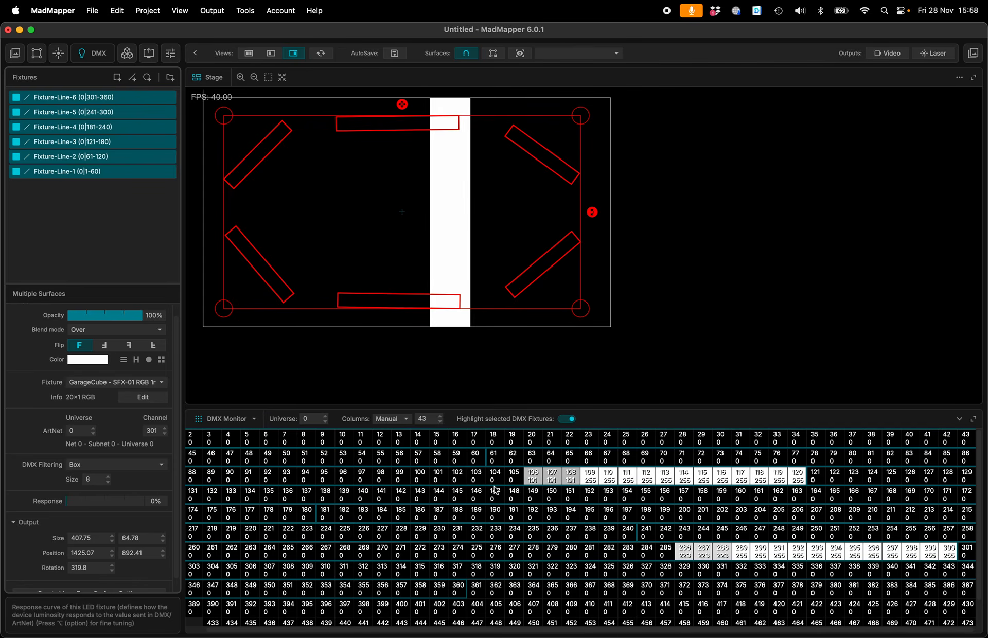
left_click(100, 466)
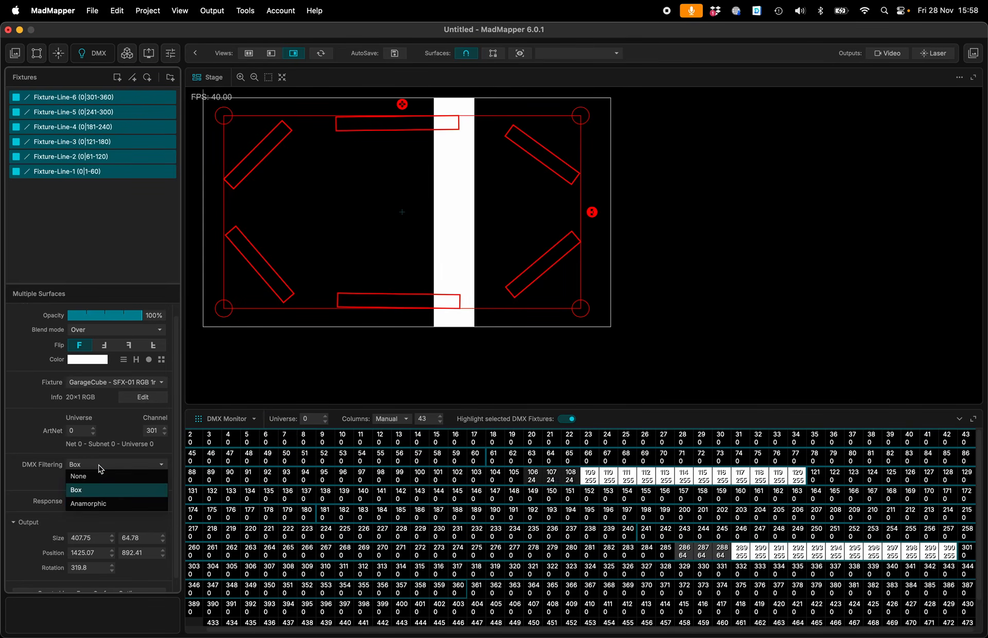
left_click(99, 490)
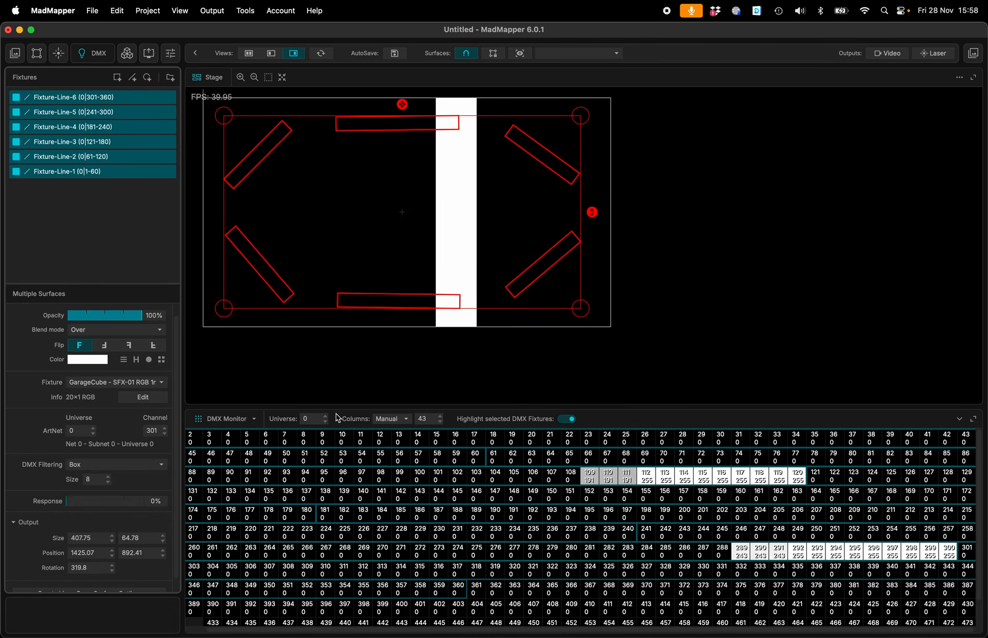
Set the Line Patterns Auto Move speed to 0.323 and store the look as the first scene in Scenes & Cues.
left_click(15, 53)
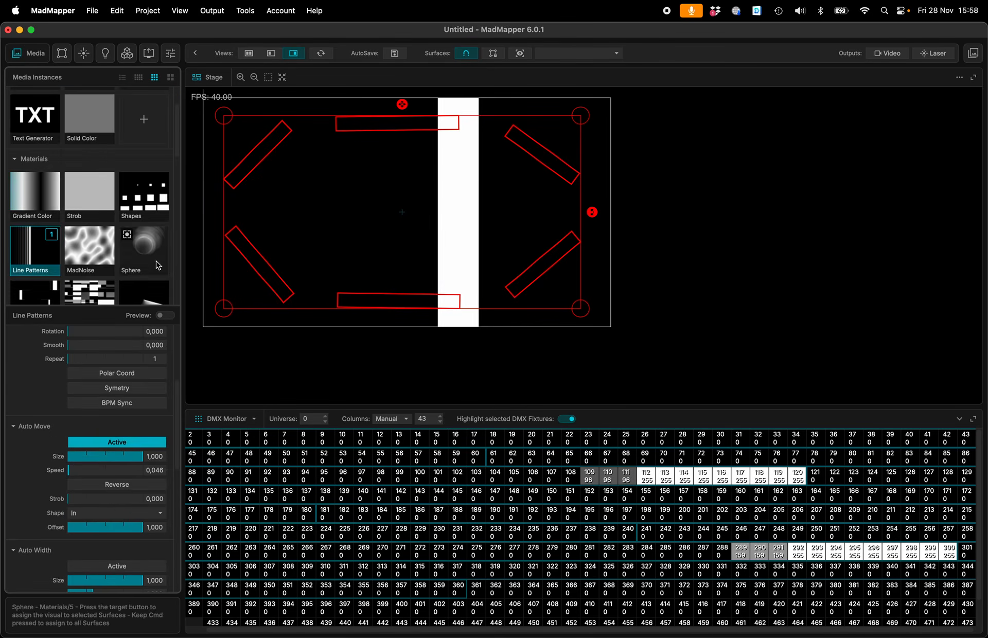
scroll(99, 551, "down", 2)
scroll(99, 551, "up", 2)
scroll(346, 383, "down", 5)
scroll(346, 383, "left", 1)
key("super+t")
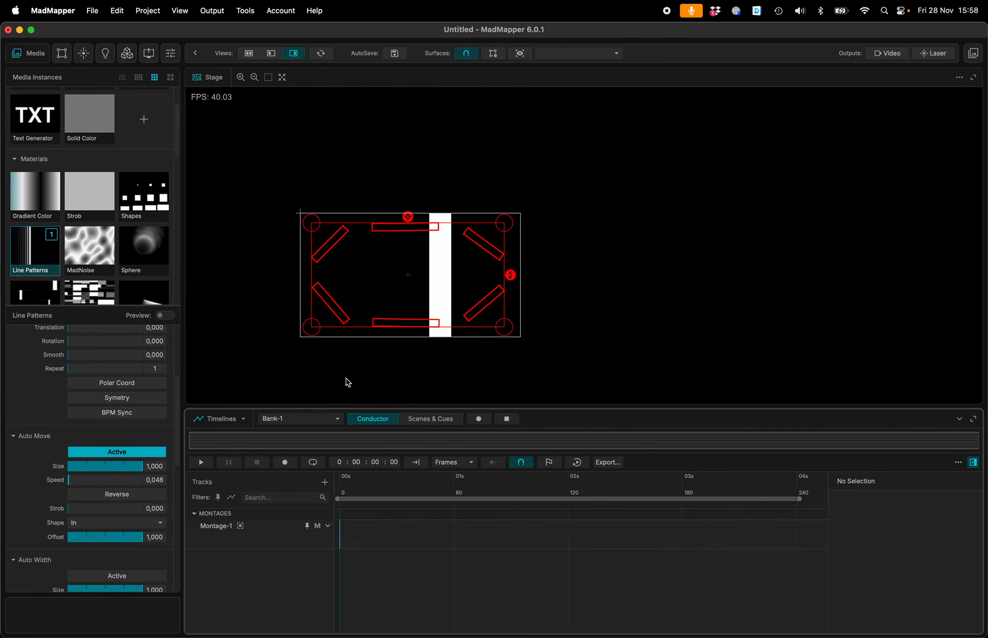
left_click(431, 418)
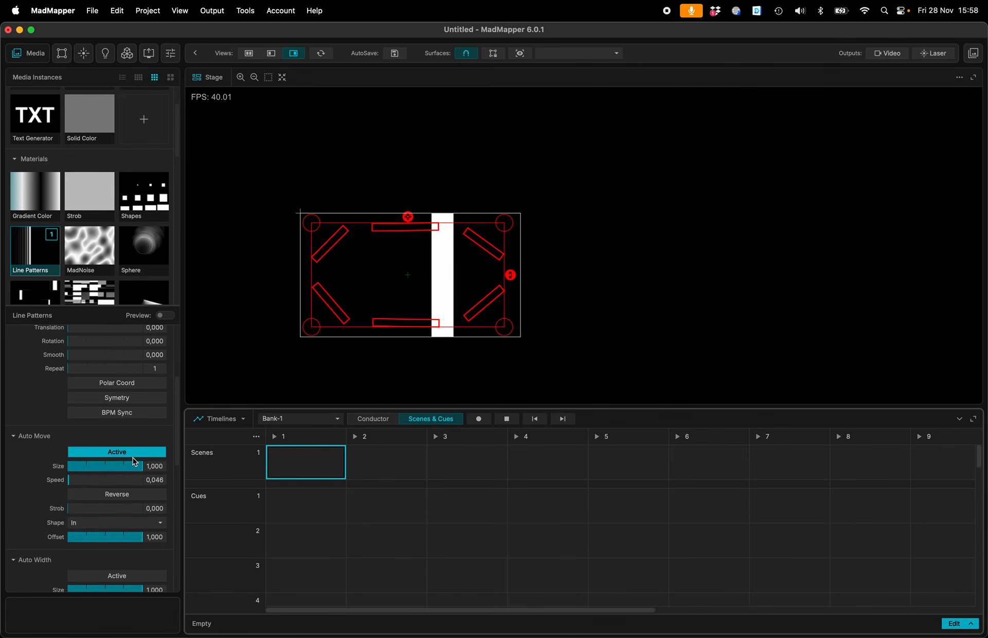
left_click(79, 481)
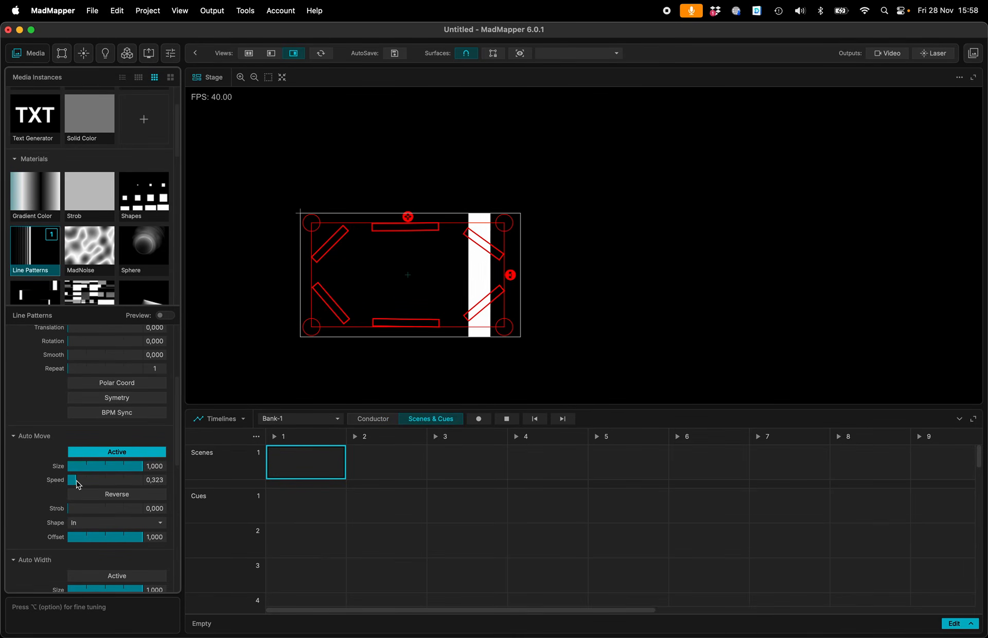
left_click(306, 464)
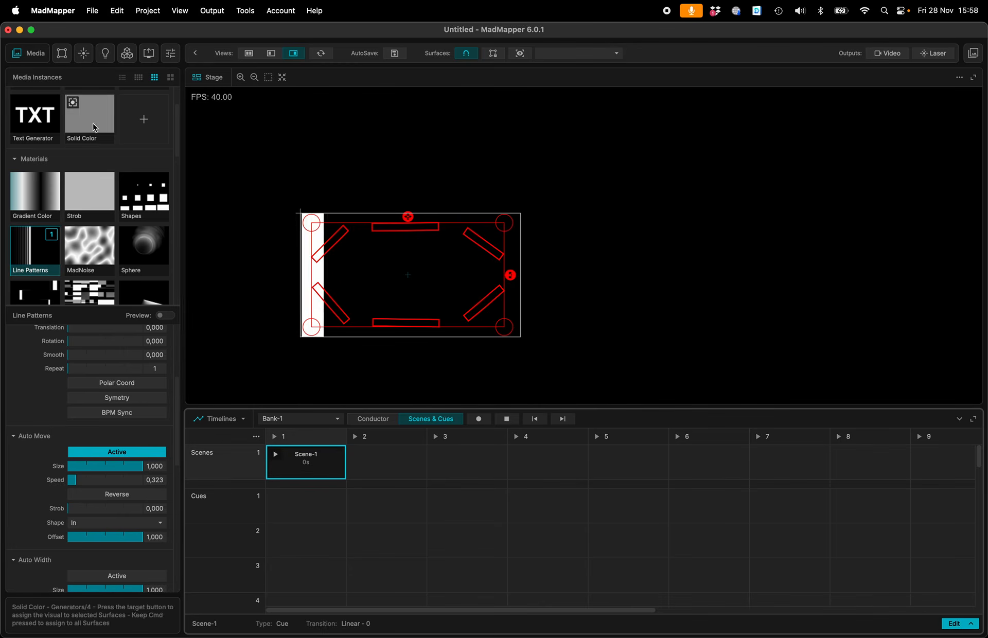
Assign the ColorPatterns media to the Quad-1 video surface.
left_click(64, 57)
left_click(66, 102)
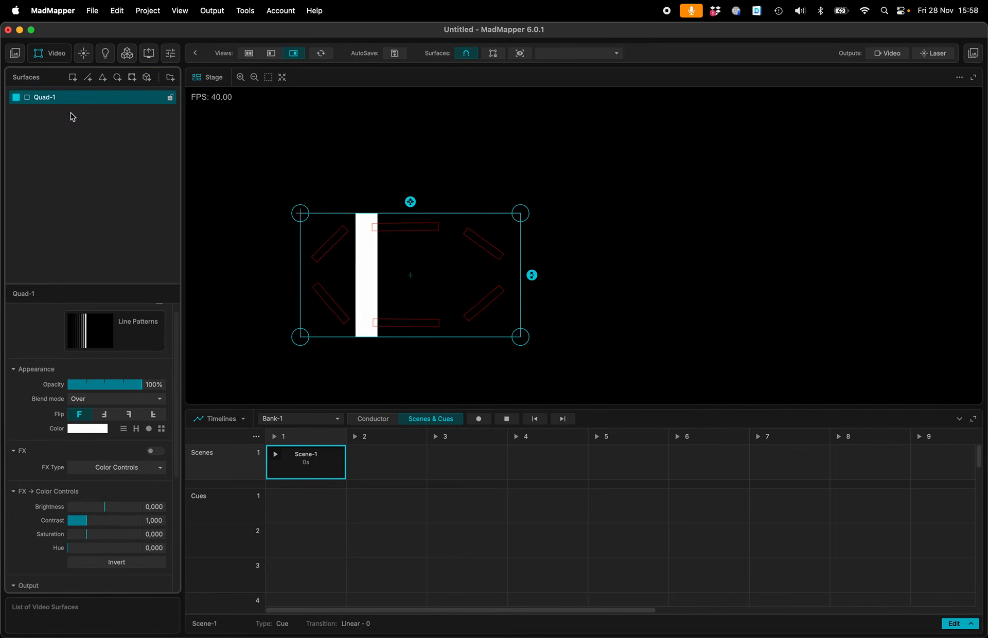
left_click(103, 328)
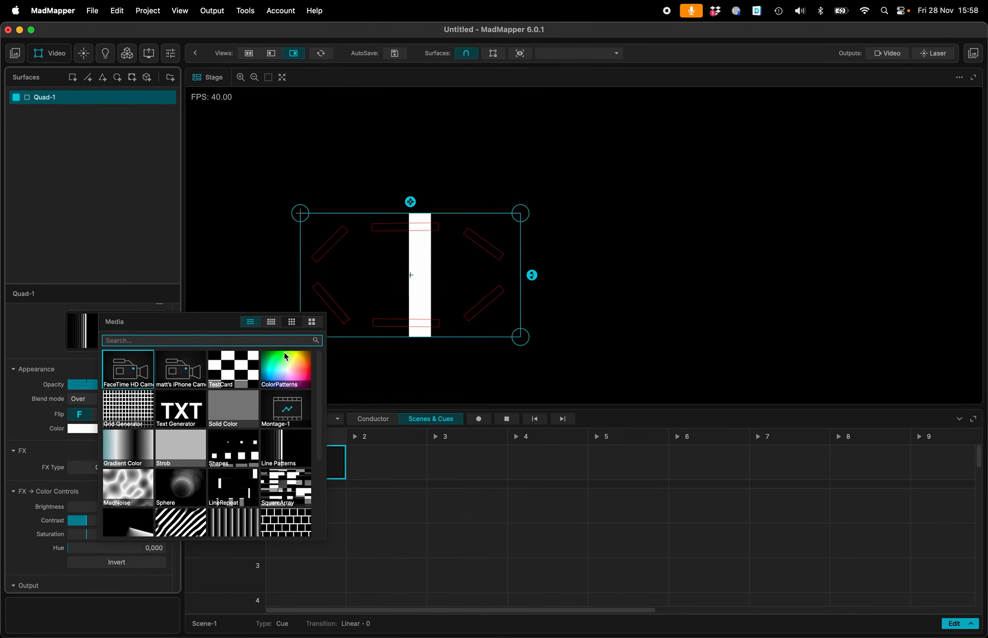
left_click(290, 369)
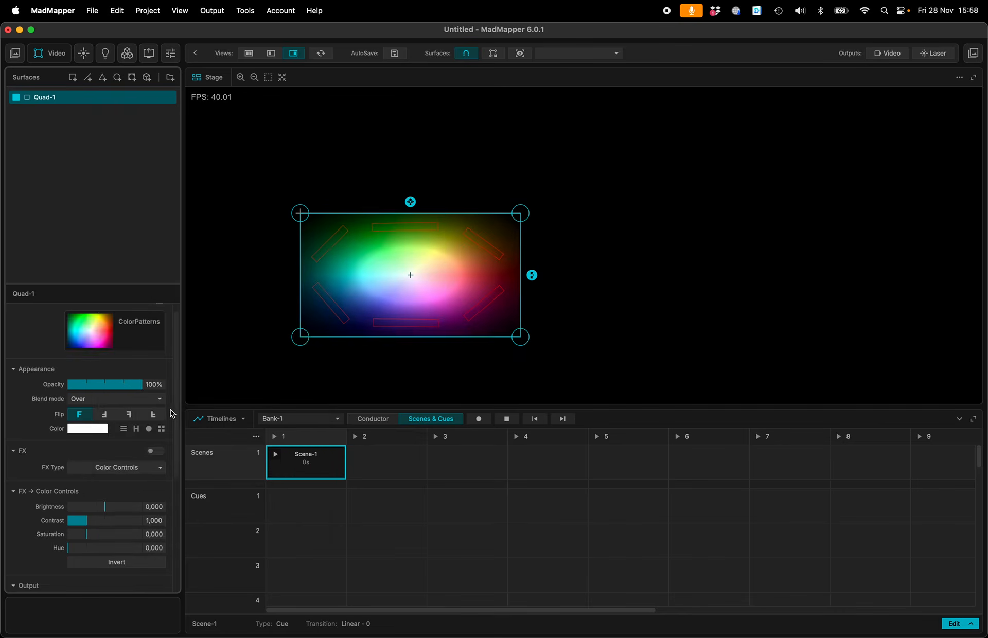
Set the ColorPatterns speed to 1.049 and store the look as the second scene.
left_click(98, 433)
key("Tab")
key("Tab")
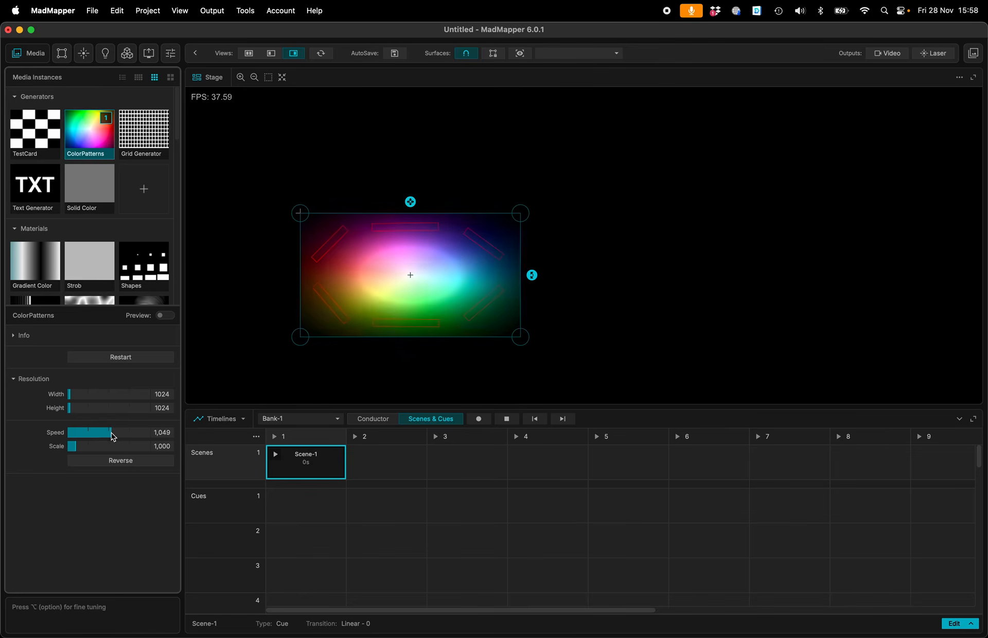
key("Tab")
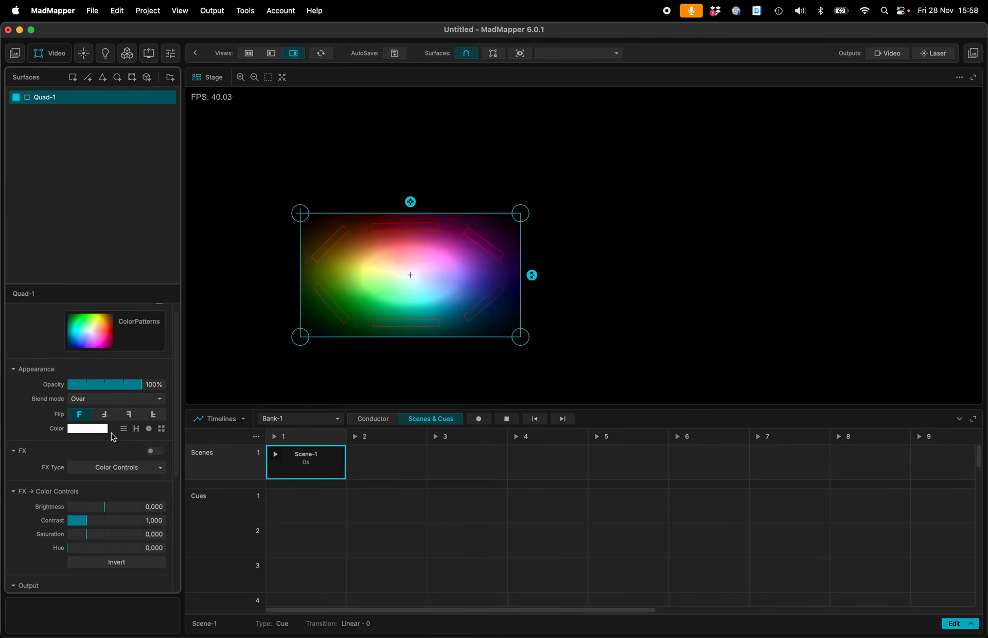
left_click(386, 461)
Browse the media materials and assign Gradient Color to the selected quad surface.
key("Tab")
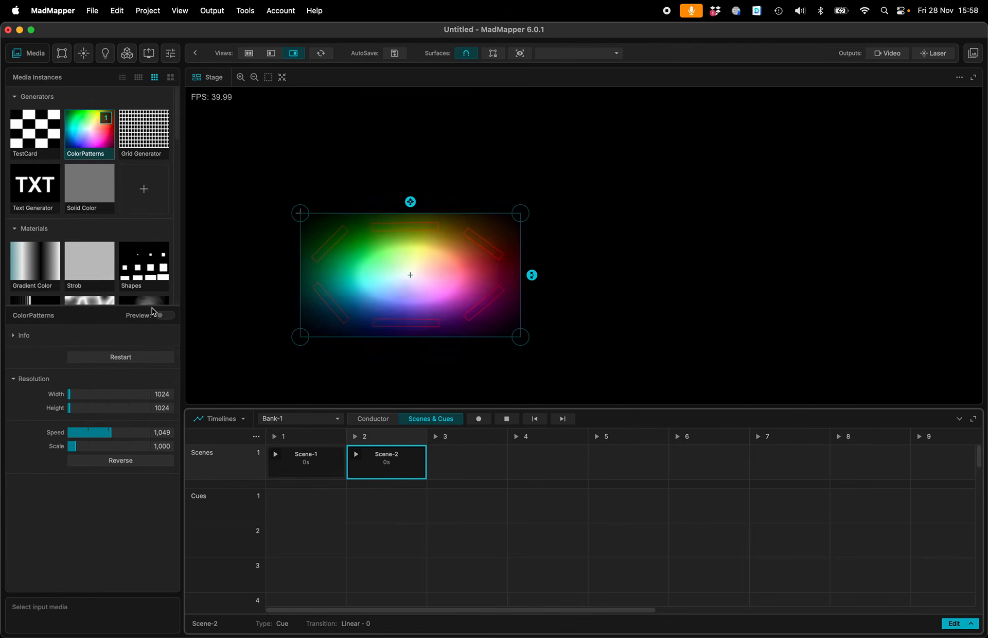
scroll(144, 260, "down", 2)
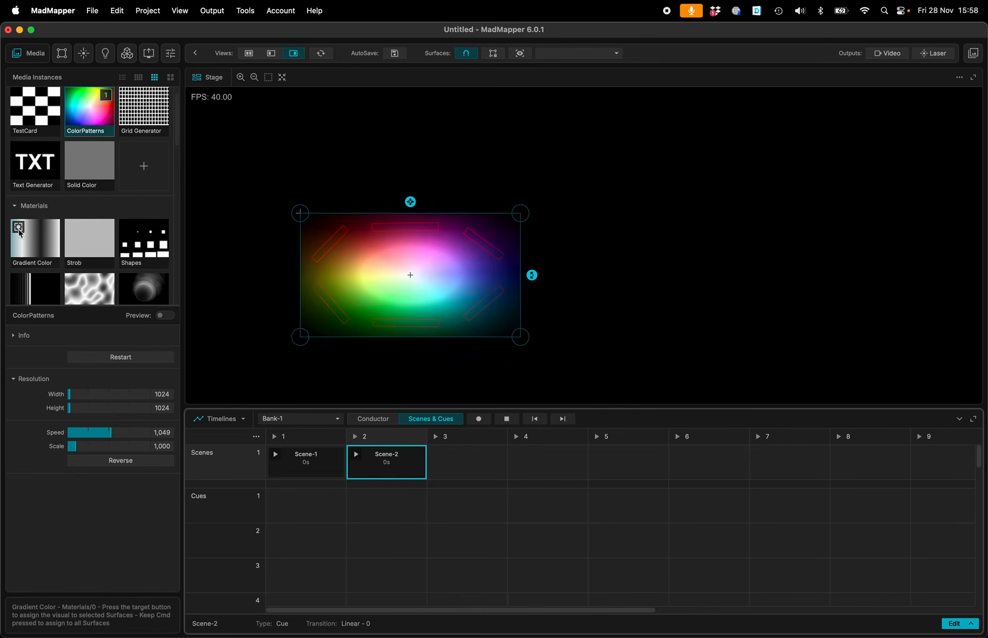
scroll(51, 226, "down", 5)
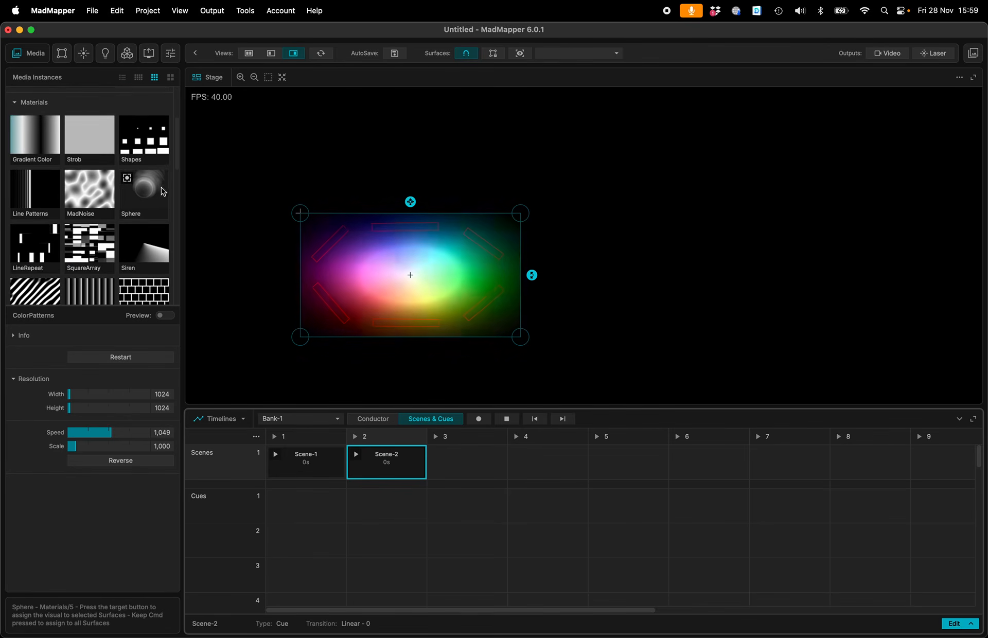
scroll(152, 191, "down", 7)
scroll(46, 165, "up", 6)
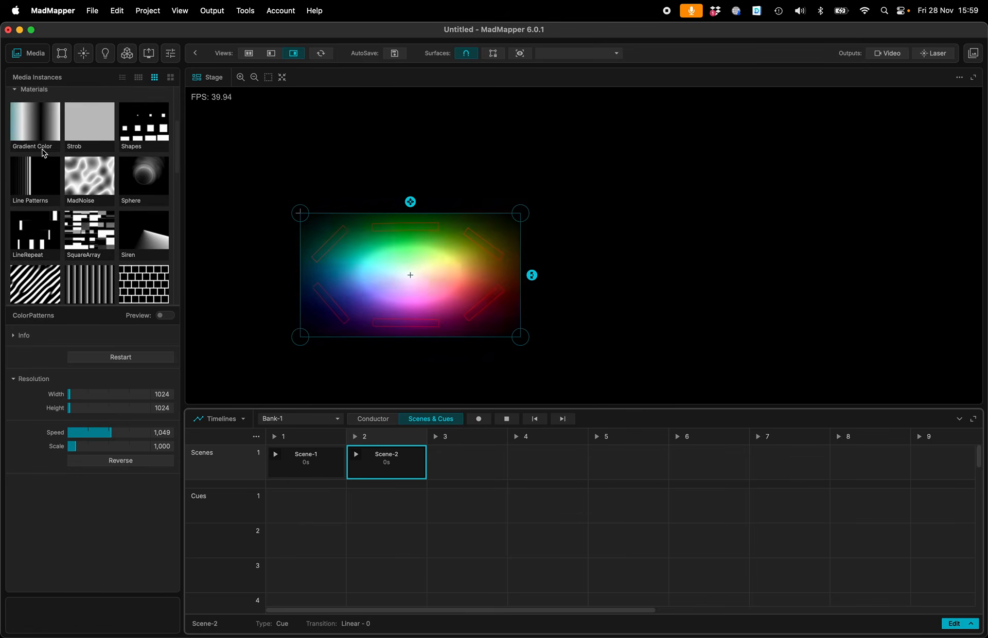
left_click(18, 112)
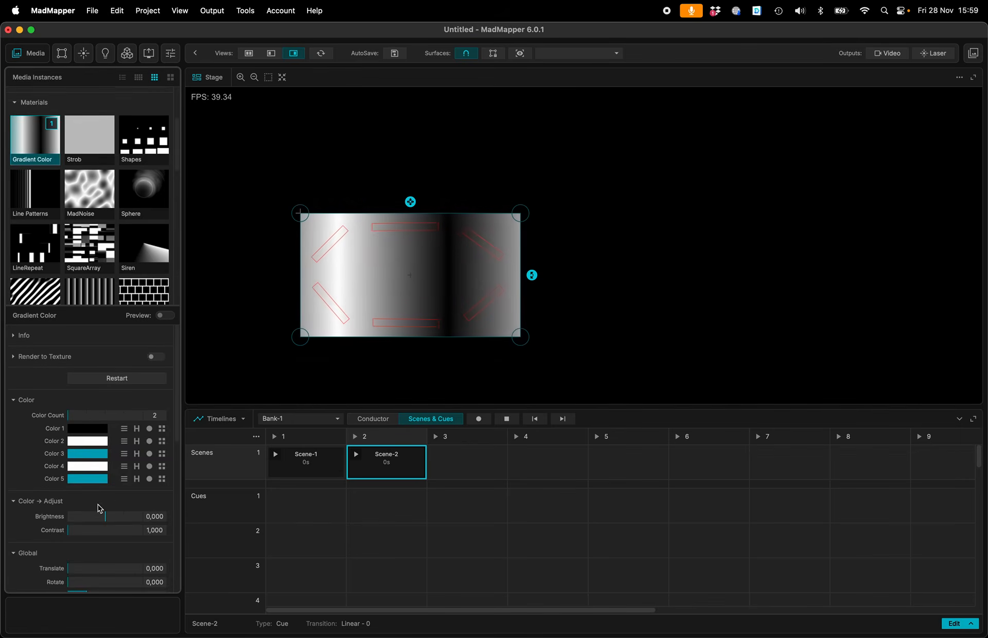
Set the Gradient Color material's global mode to Circular.
scroll(100, 507, "down", 2)
scroll(99, 508, "down", 6)
scroll(99, 508, "up", 8)
scroll(100, 508, "down", 5)
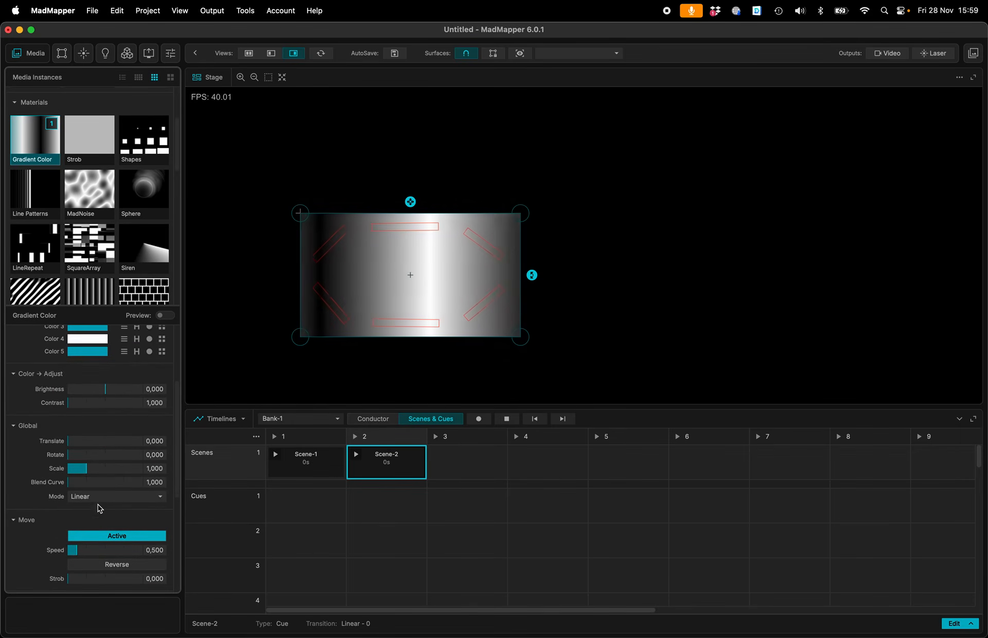
left_click(95, 498)
left_click(94, 522)
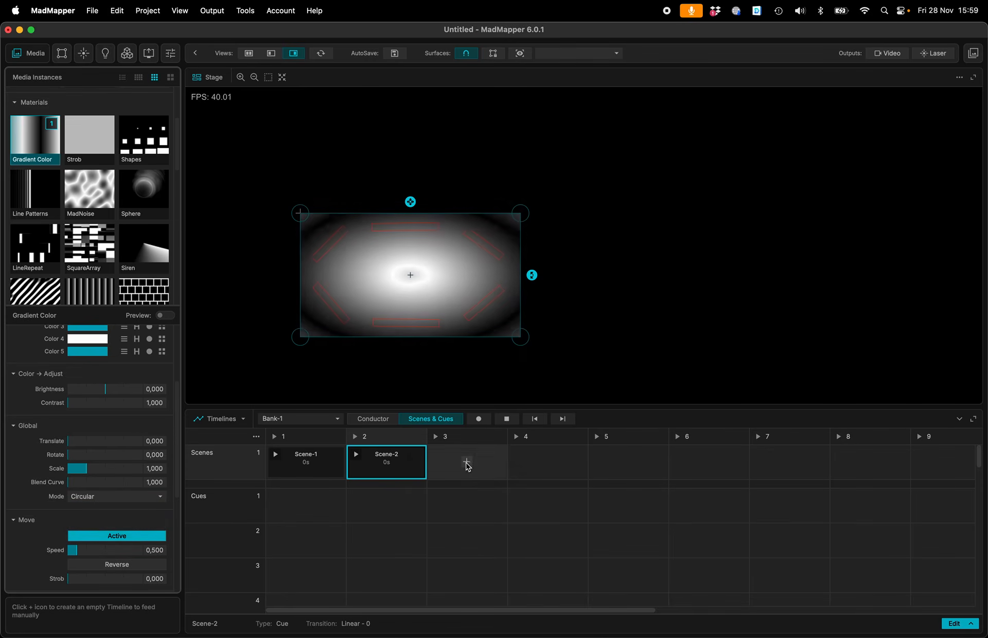
Store the circular gradient look as the third scene and bring up the DMX Monitor.
left_click(467, 464)
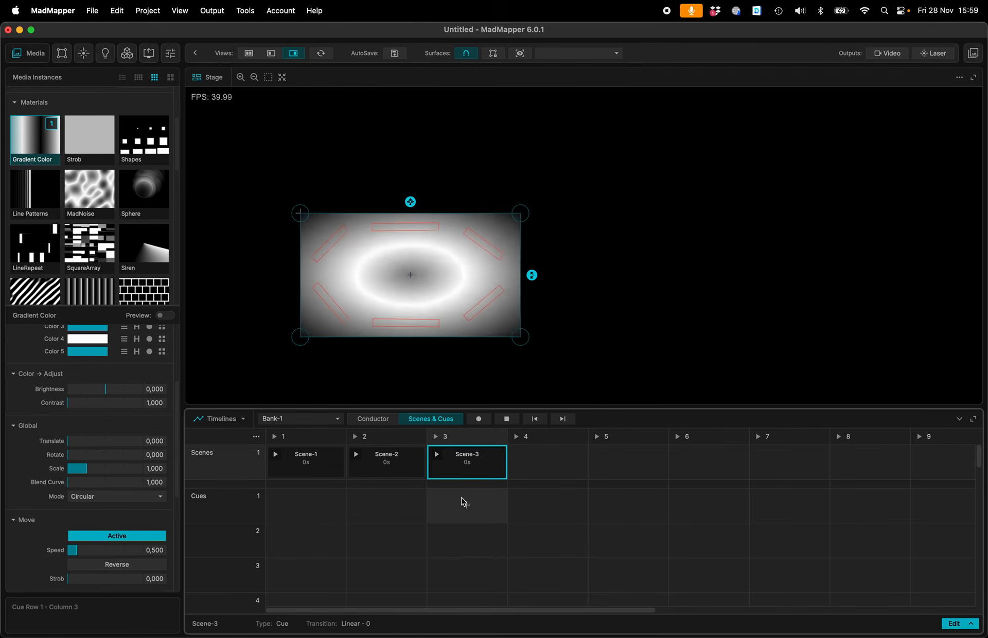
key("super+shift+d")
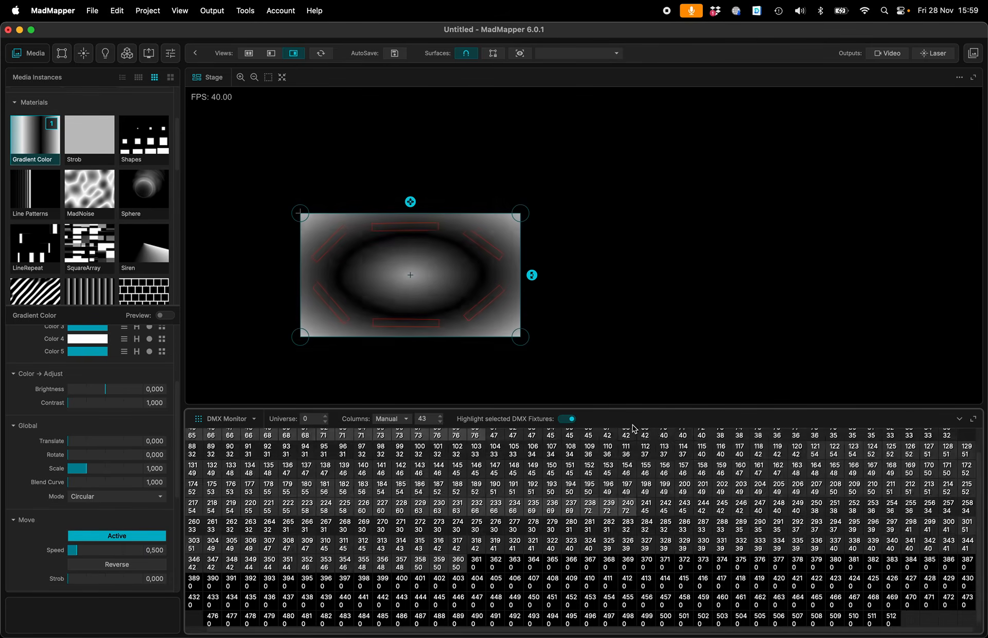
Detach the DMX Monitor into its own floating window and lock it so it stays above the main window.
left_click(226, 418)
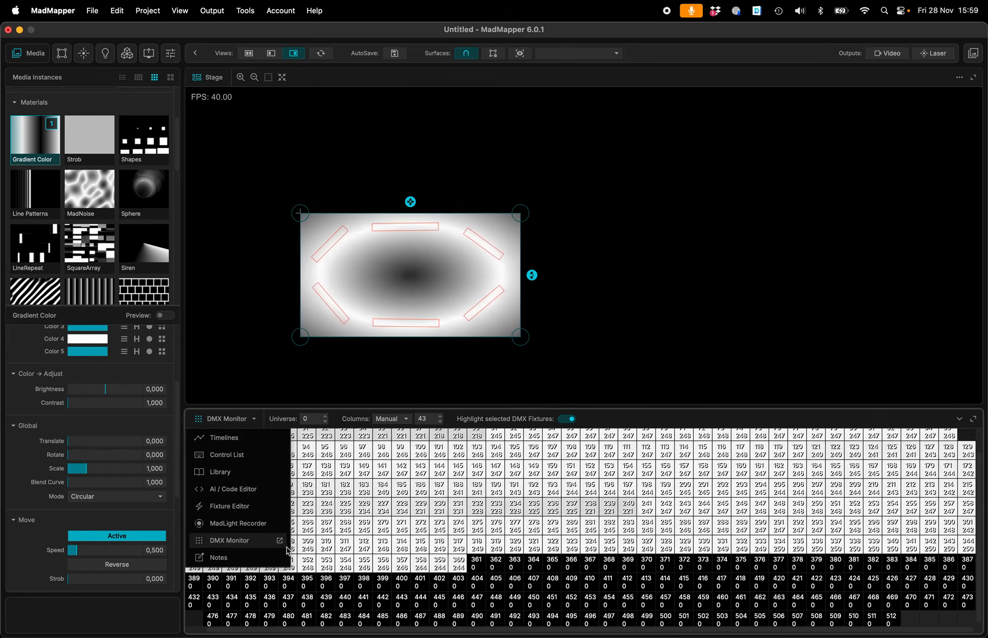
left_click(280, 540)
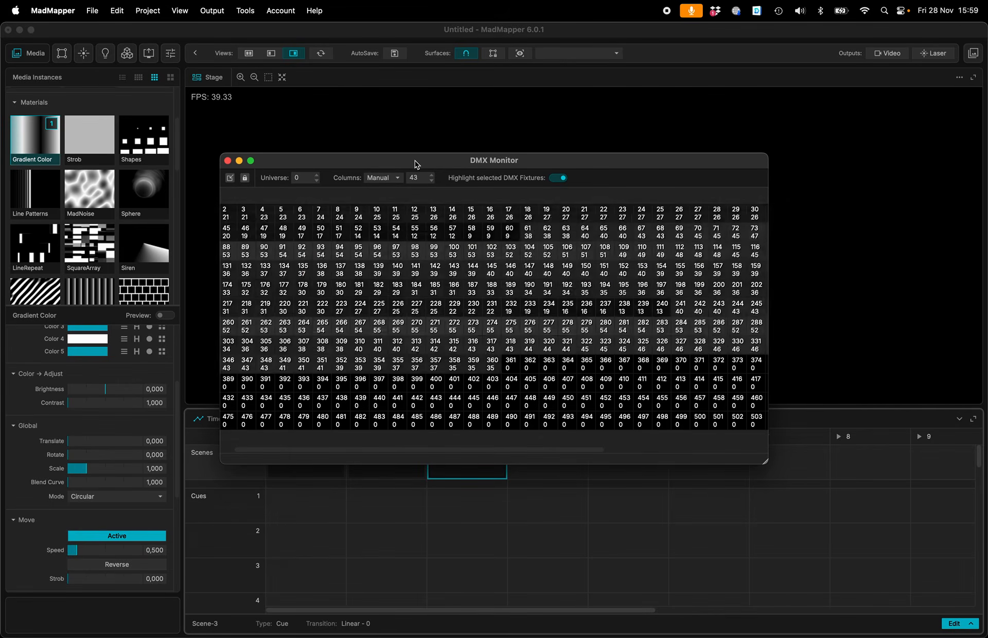
left_click_drag(415, 160, 512, 116)
left_click(342, 133)
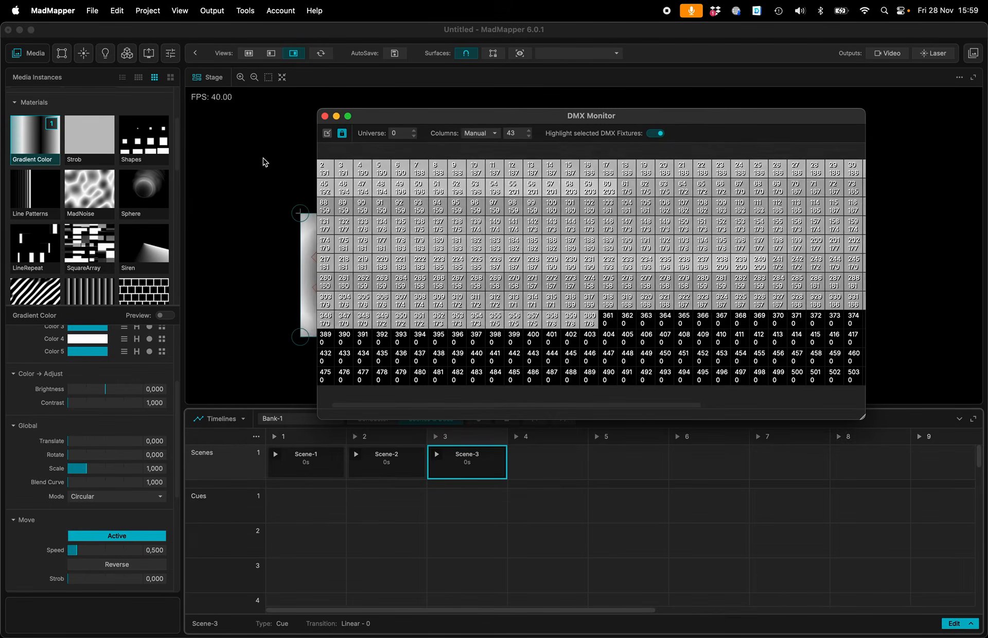
left_click_drag(377, 118, 177, 73)
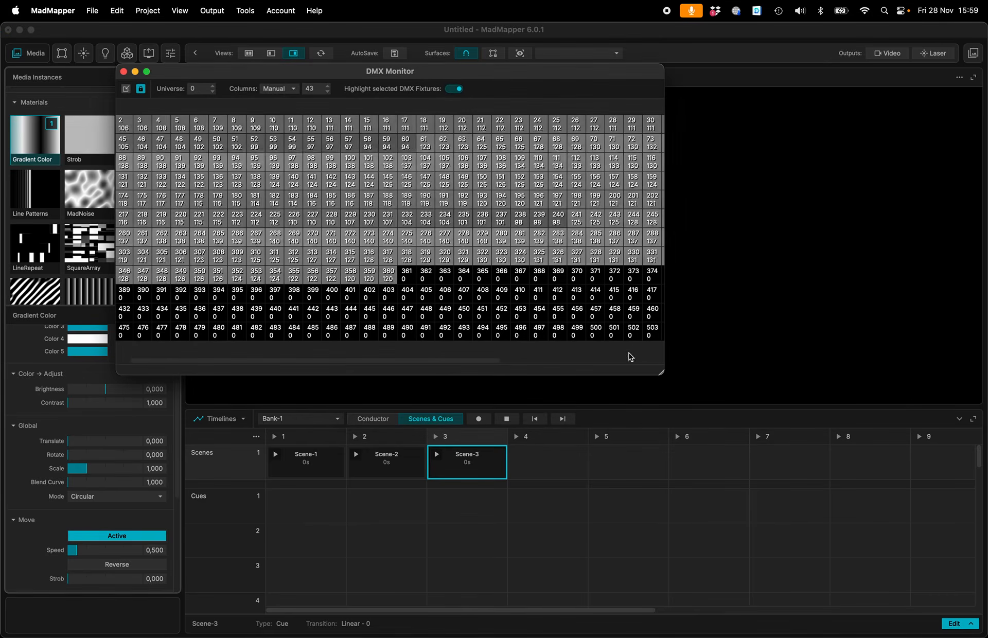
Set the DMX Monitor to 12 columns, resize its window to fit them, and place it beside the video surface.
left_click_drag(662, 371, 285, 428)
double_click(239, 89)
type("12")
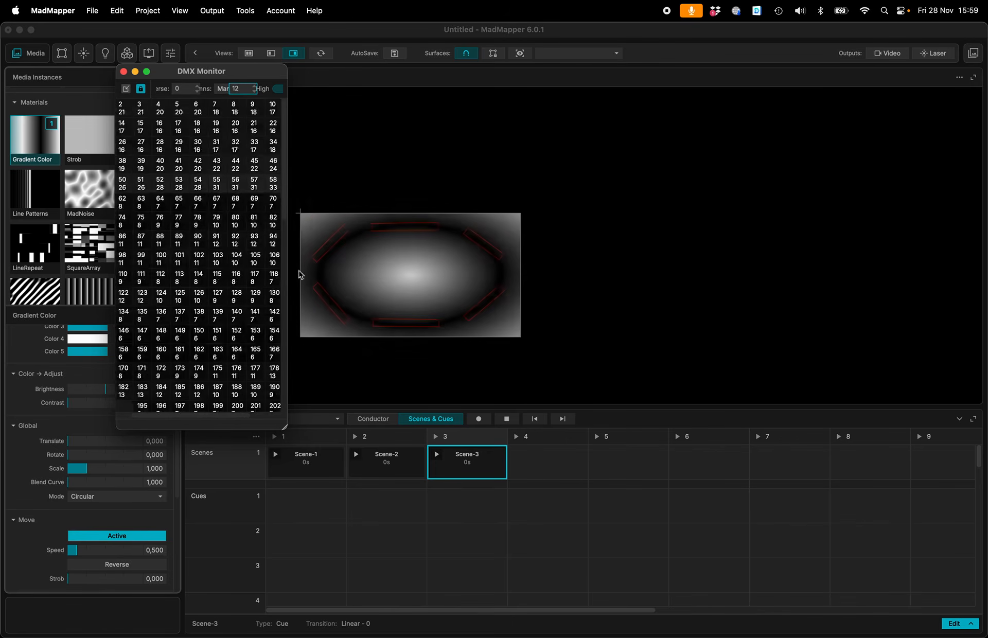
left_click_drag(190, 72, 795, 119)
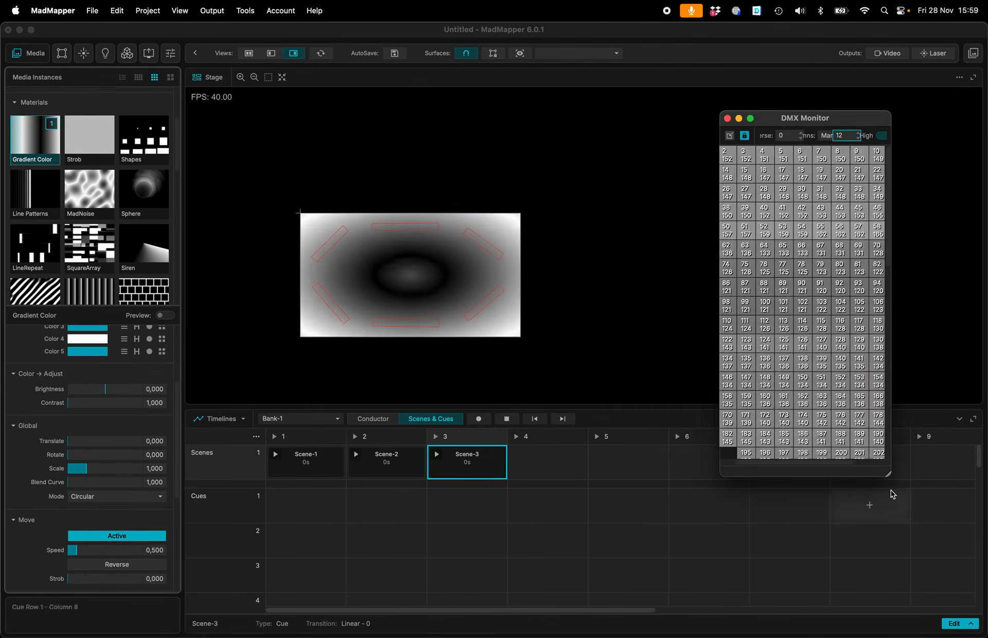
left_click_drag(889, 472, 959, 467)
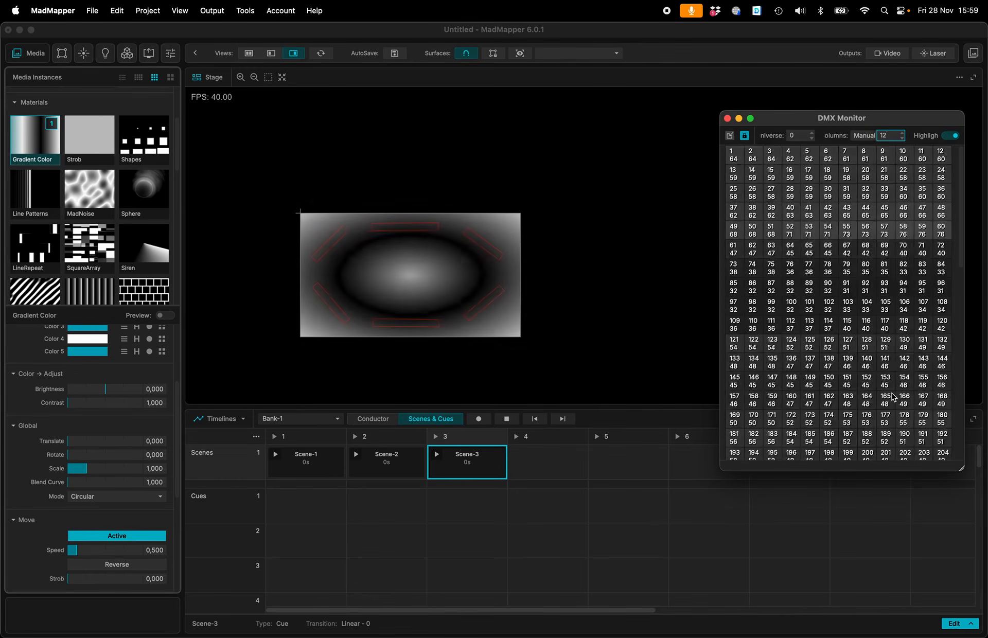
Trigger the three stored scenes in turn to compare their output on the stage and in the DMX Monitor.
left_click(277, 455)
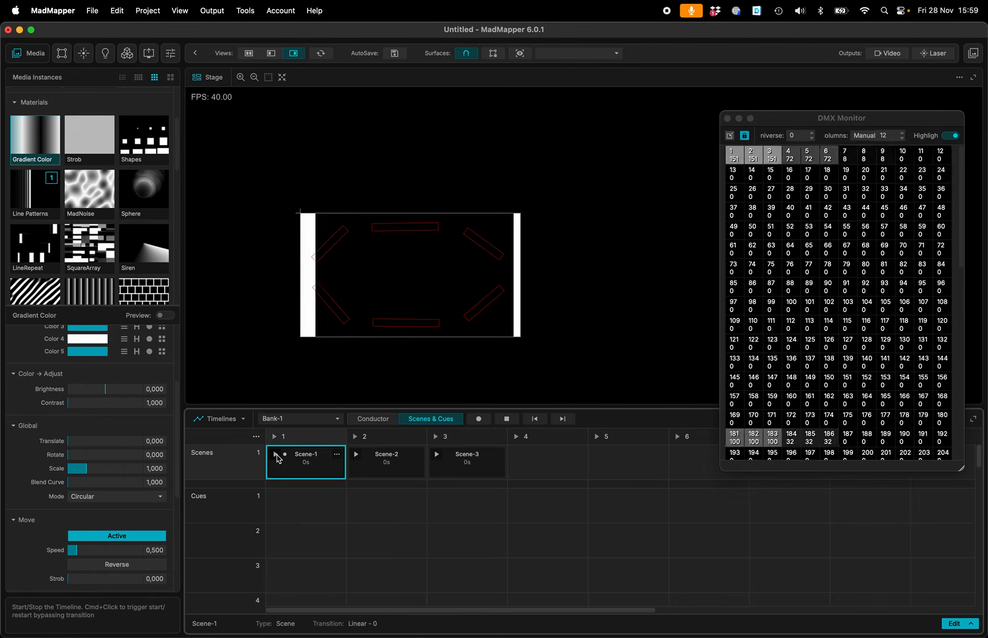
left_click(356, 454)
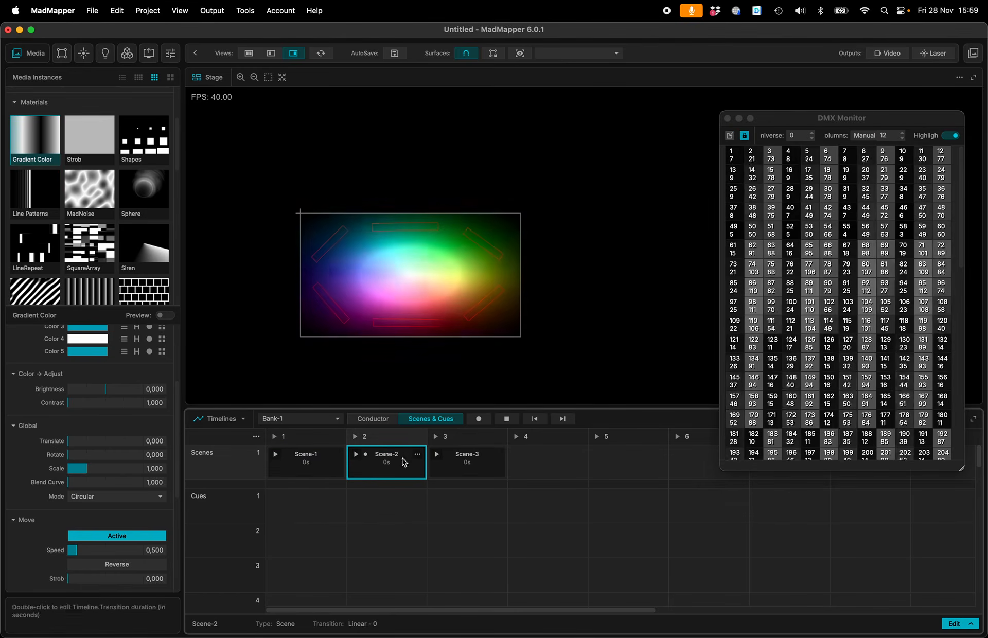
left_click(437, 455)
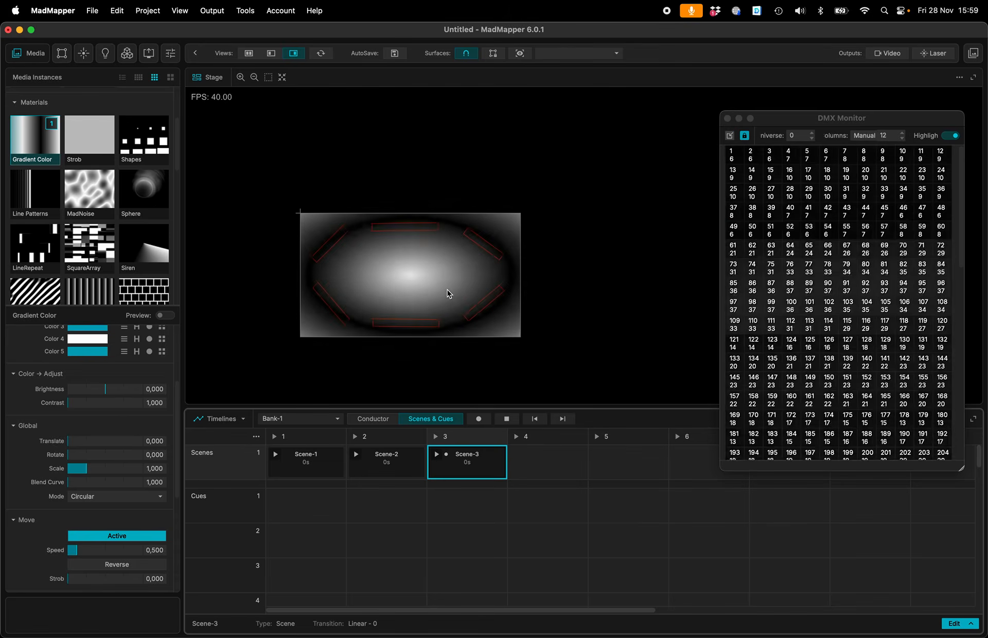
left_click(356, 455)
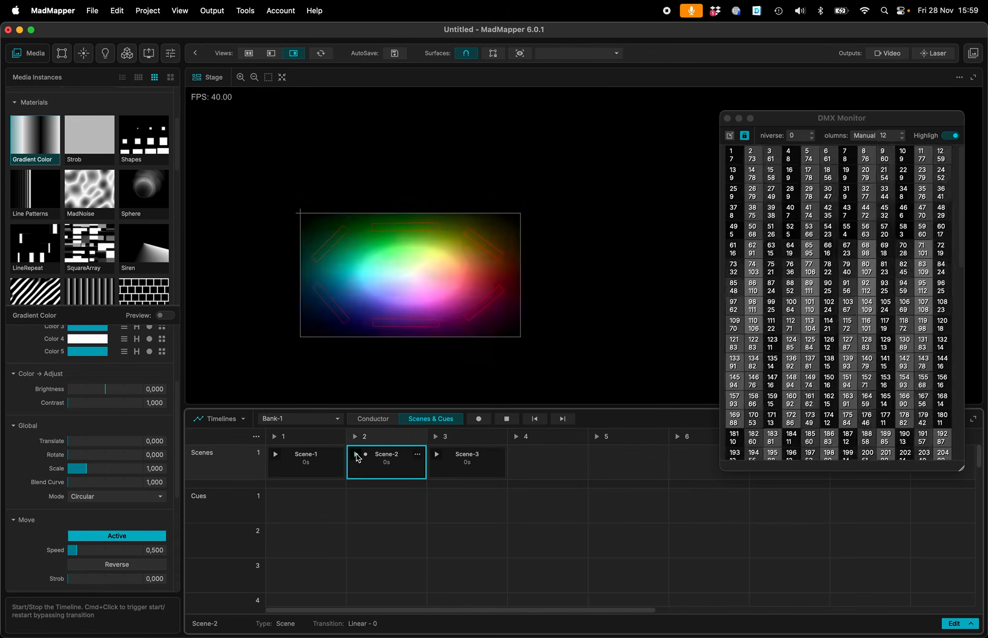
left_click(275, 455)
left_click(355, 454)
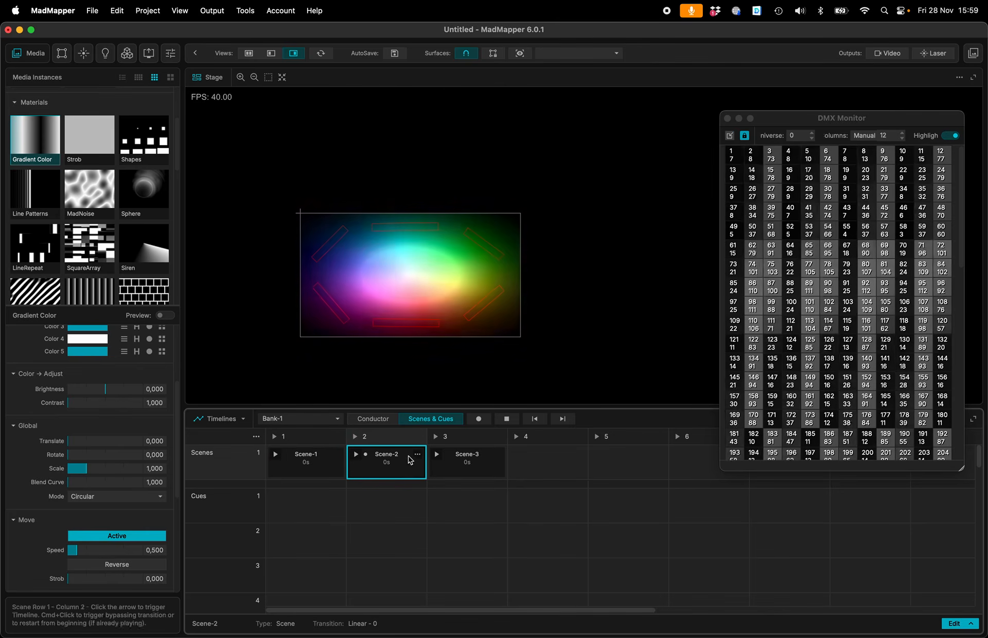
left_click(436, 455)
left_click(276, 454)
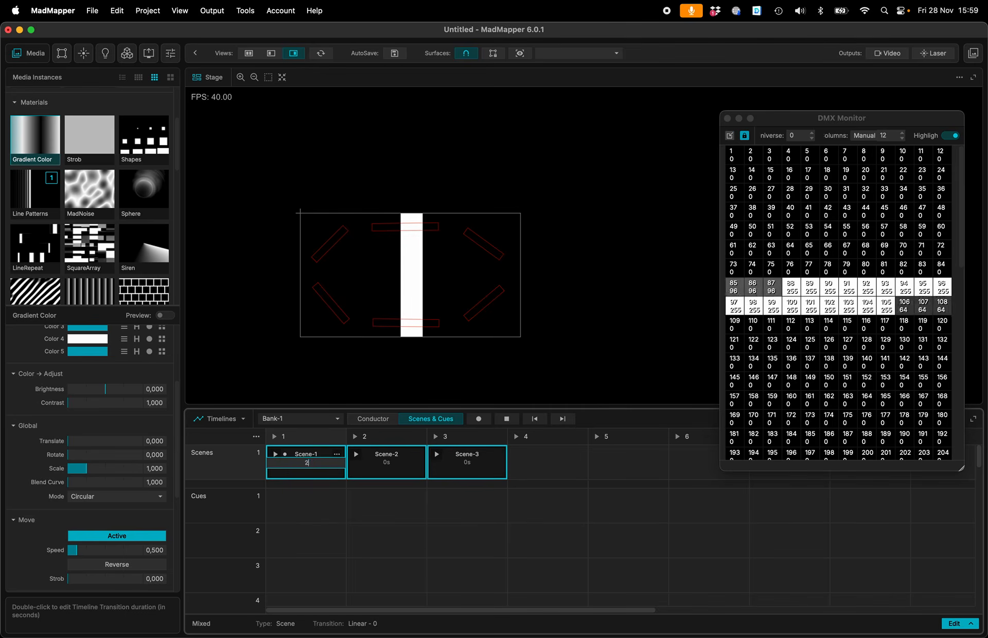
Set the transition duration of all three scenes to 2 seconds and trigger them in turn to preview the crossfades.
key("Return")
left_click(275, 456)
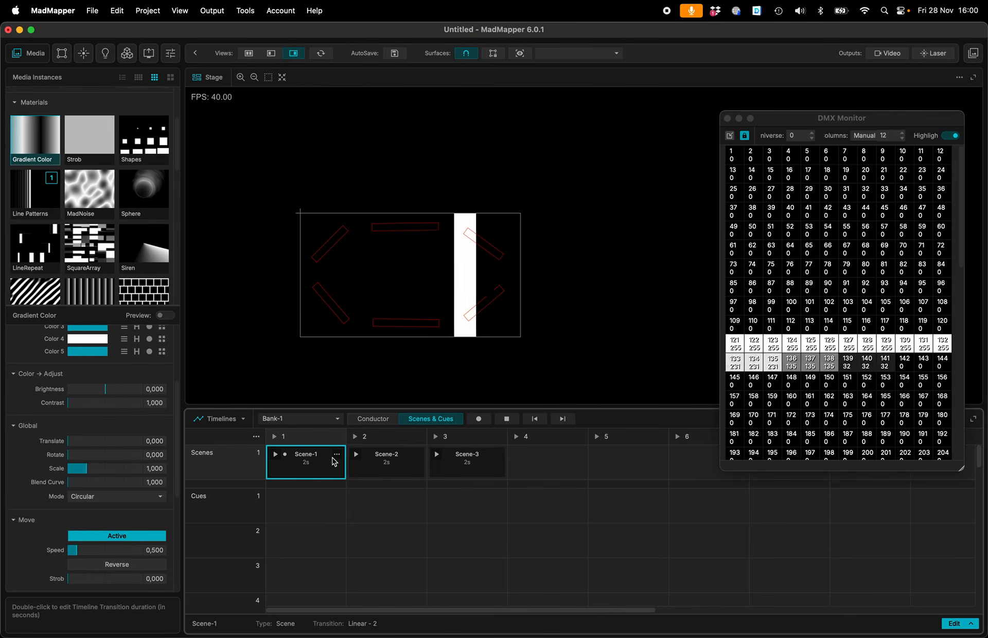
left_click(355, 454)
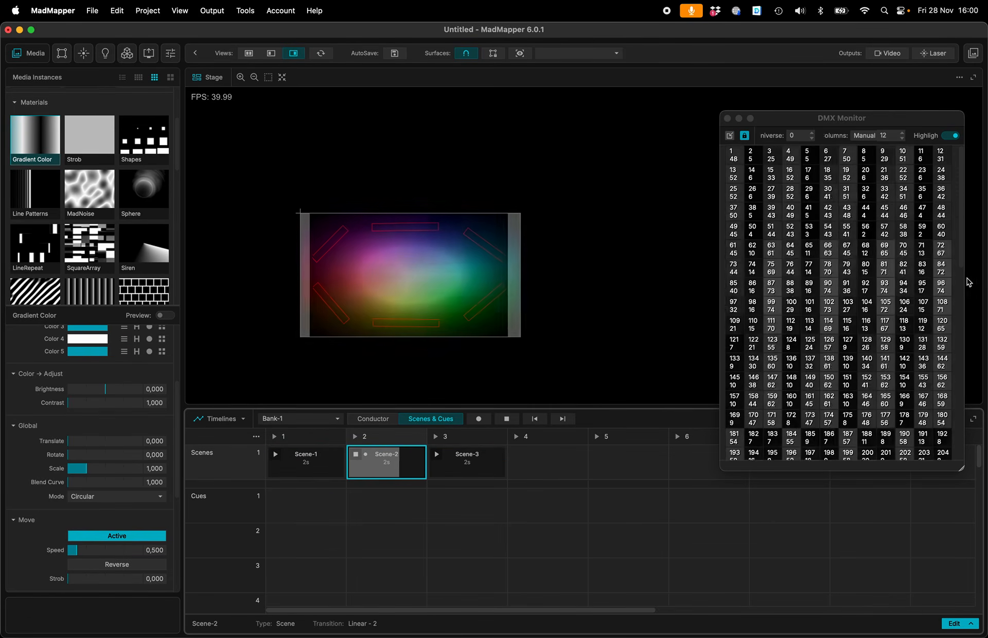
left_click(437, 455)
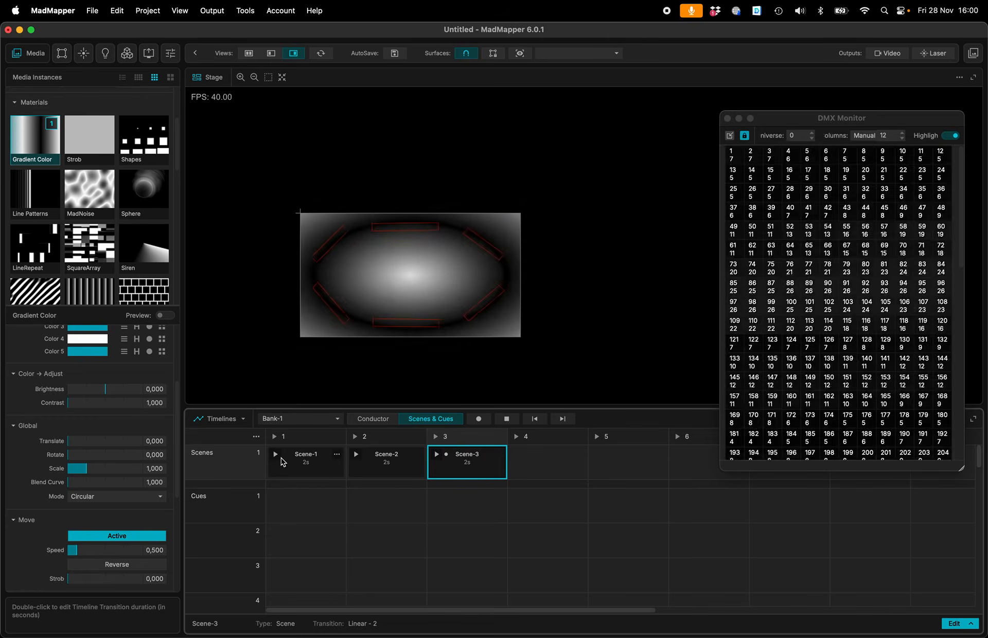
left_click(279, 459)
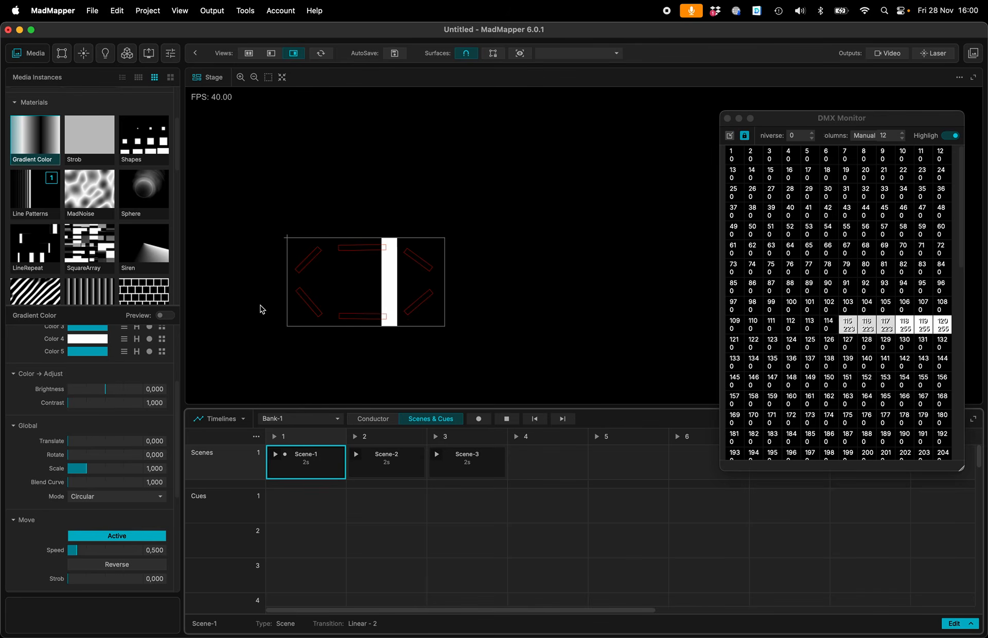
Add another DMX line fixture and place it horizontally in the empty stage area beside the existing fixture group.
left_click(104, 53)
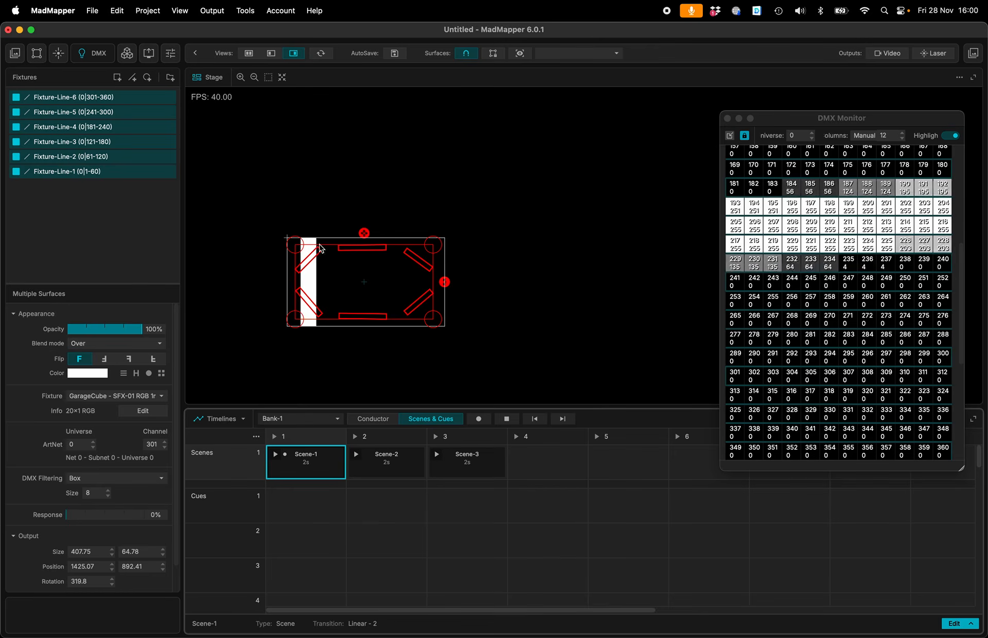
left_click(95, 191)
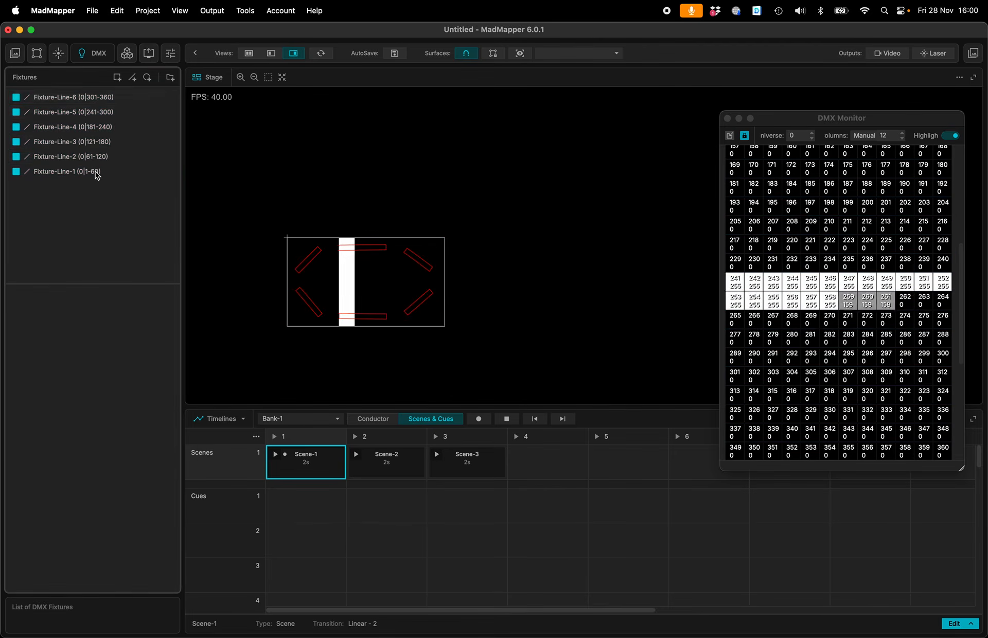
left_click(132, 77)
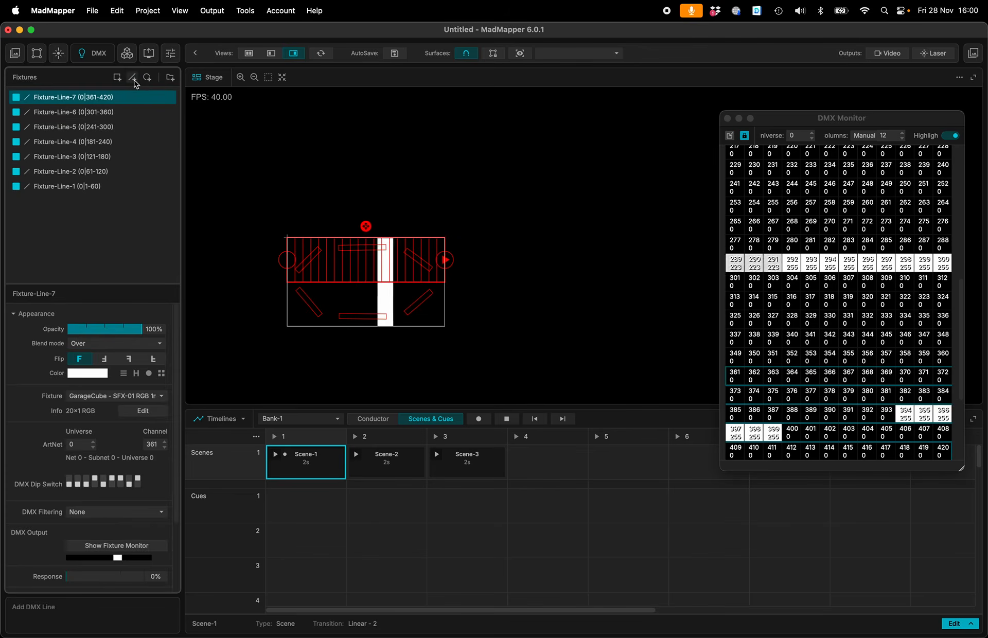
left_click_drag(369, 276, 575, 286)
Duplicate the new line fixture twice, standing the copies upright at its two ends to form an arch.
key("super+d")
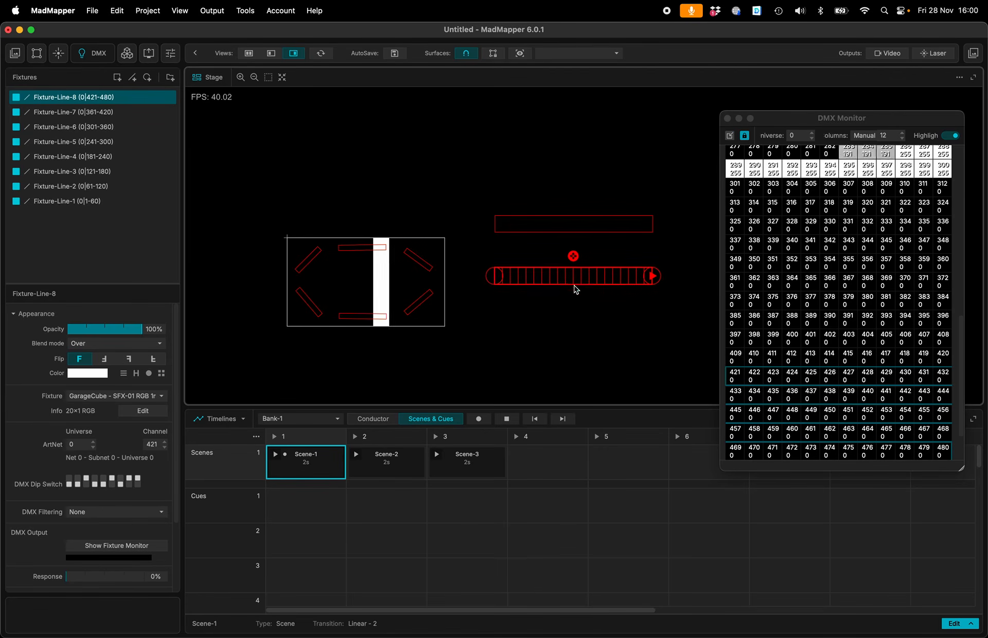
left_click_drag(652, 274, 671, 297)
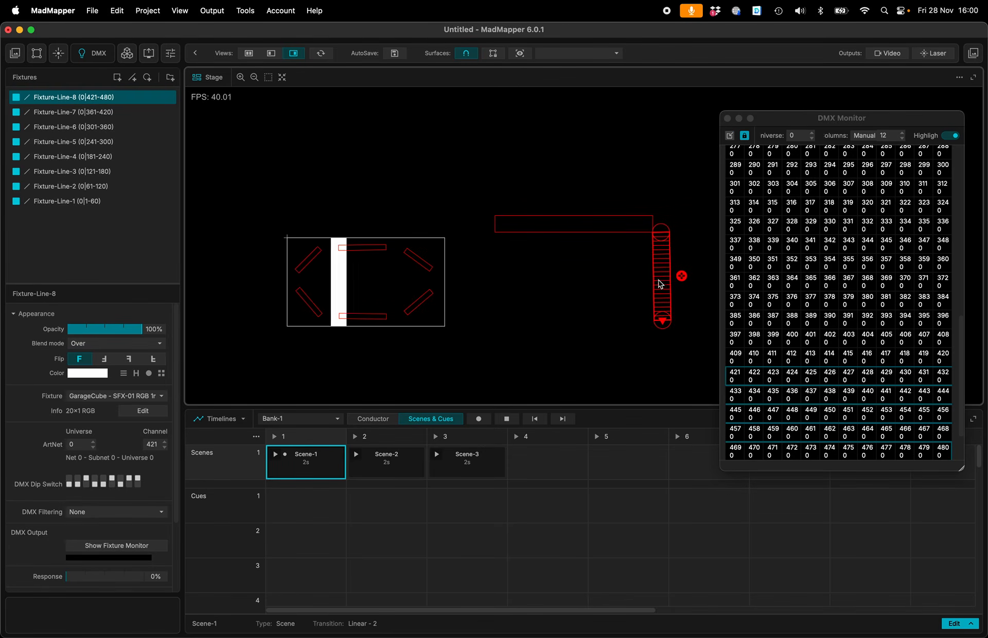
key("super+d")
left_click_drag(659, 286, 484, 287)
Create a second quad with the Bar Code material covering the three arch fixtures, and store the look as the fourth scene.
left_click(18, 56)
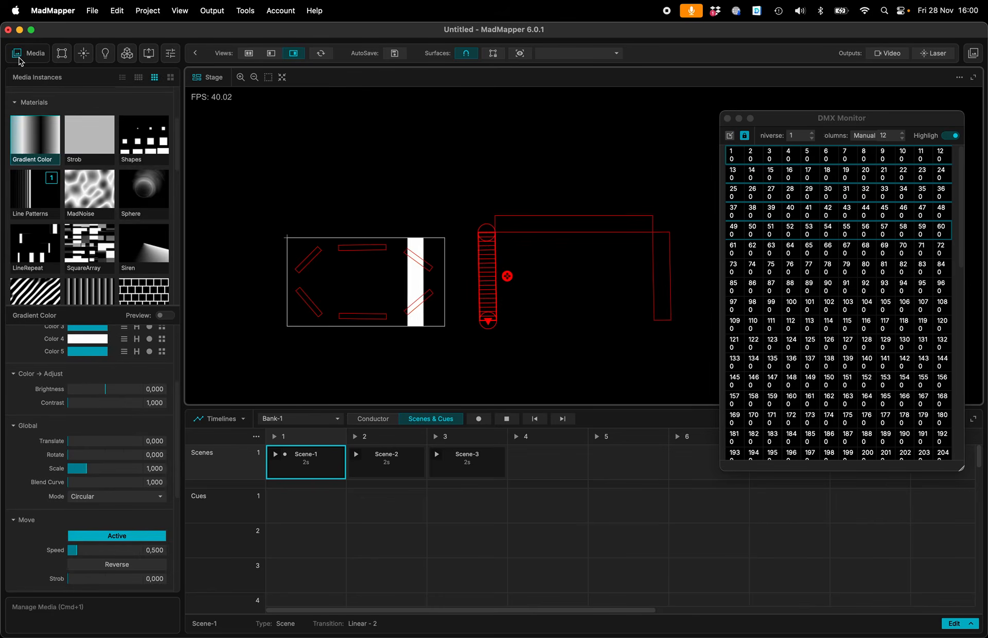
scroll(142, 269, "down", 3)
left_click_drag(100, 262, 519, 268)
right_click(517, 256)
left_click(536, 276)
left_click_drag(562, 300, 632, 310)
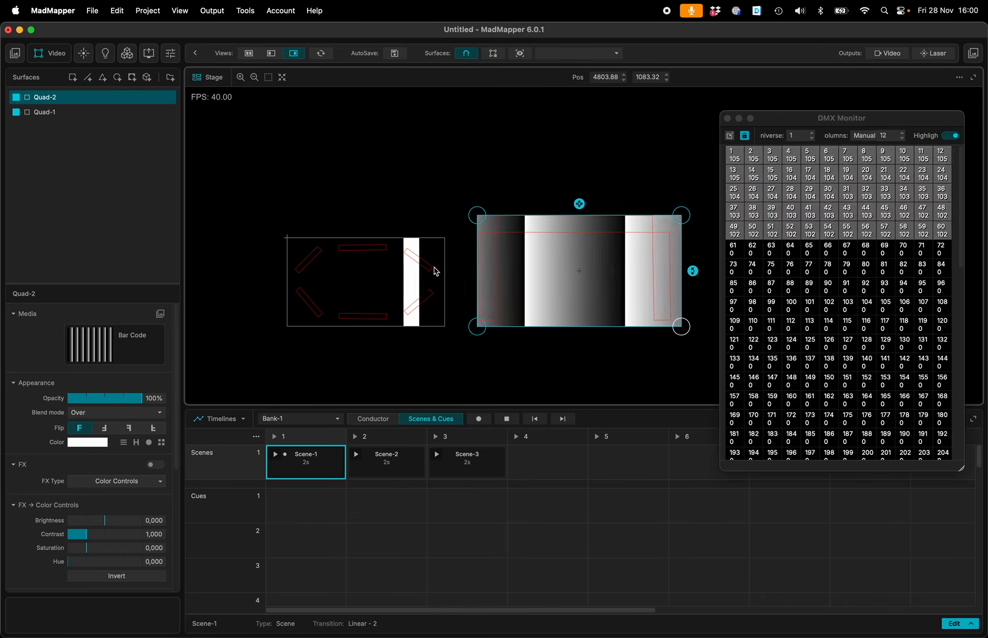
left_click(461, 297)
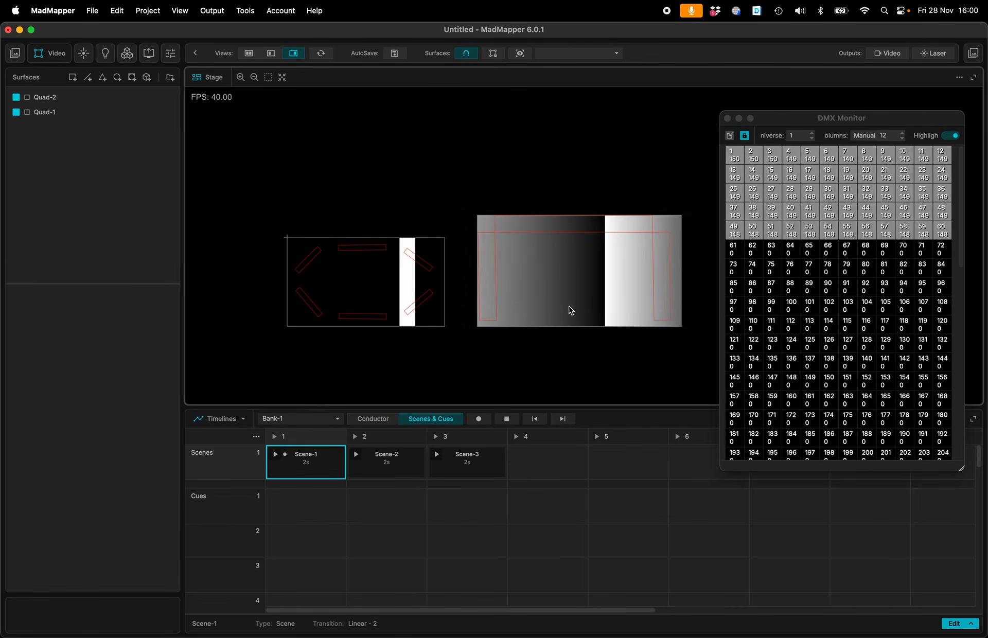
left_click(548, 463)
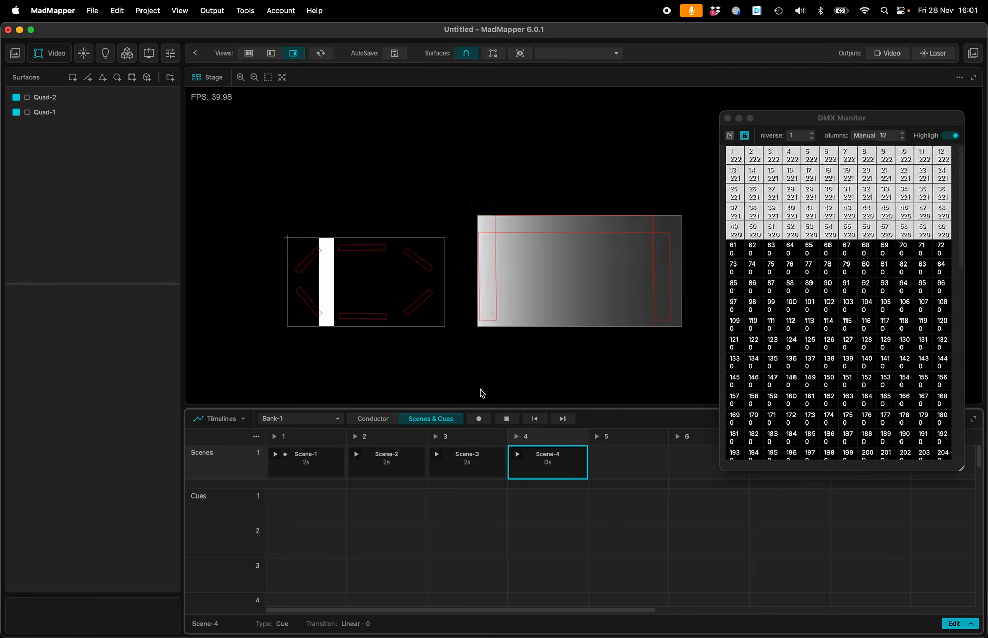
Select the six original line fixtures and hide both video surfaces, Quad-1 and Quad-2.
scroll(476, 369, "down", 4)
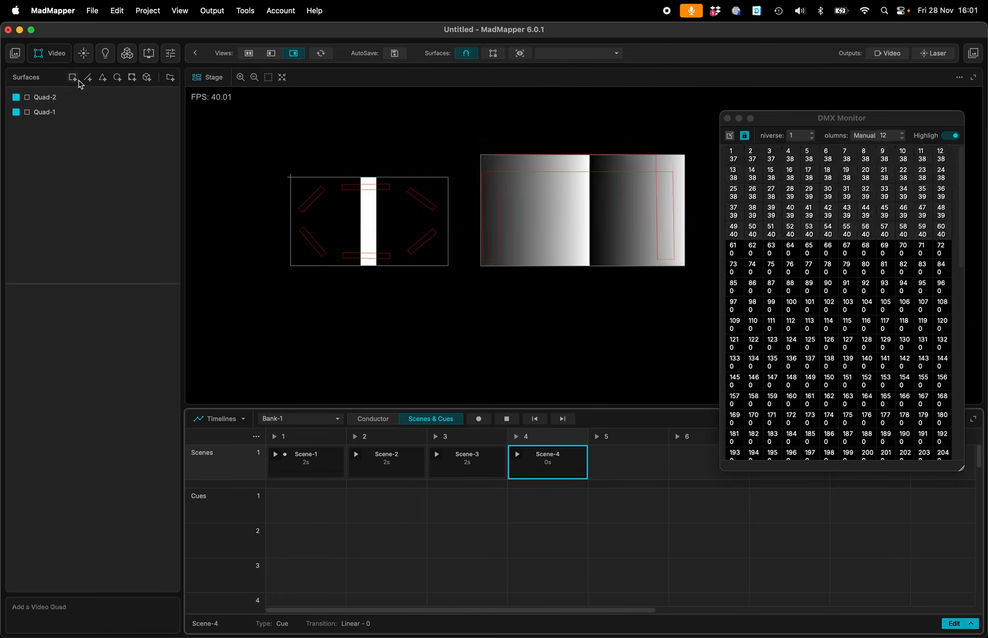
left_click(105, 53)
left_click_drag(289, 161, 450, 267)
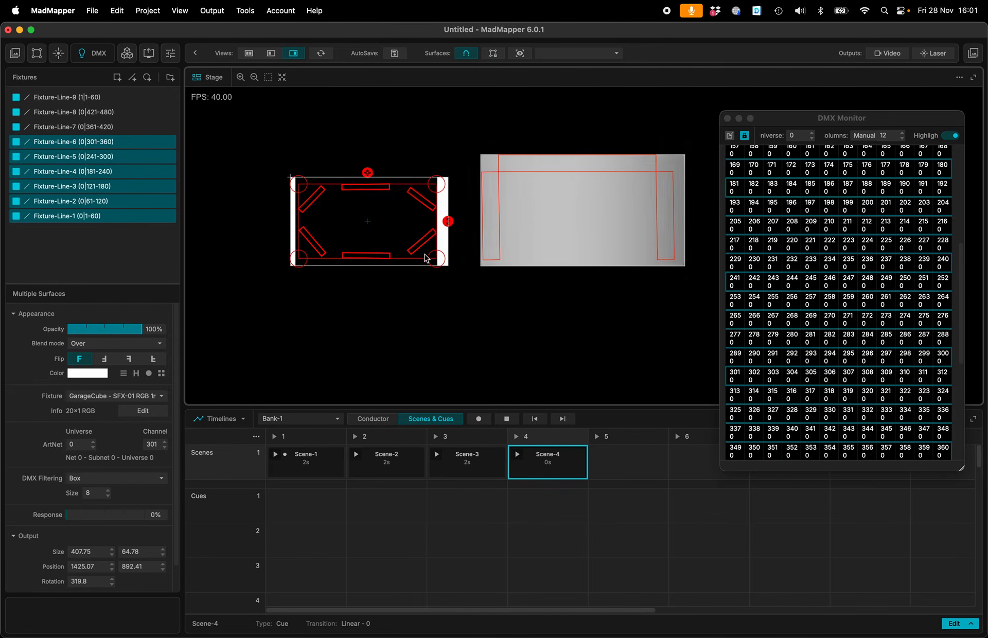
left_click(37, 53)
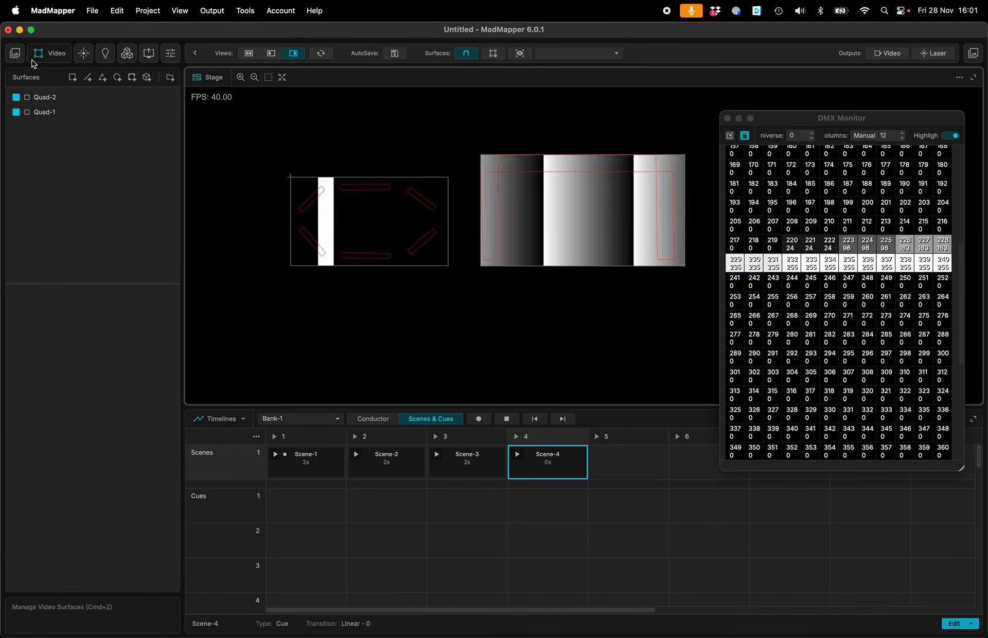
left_click(16, 98)
left_click(16, 112)
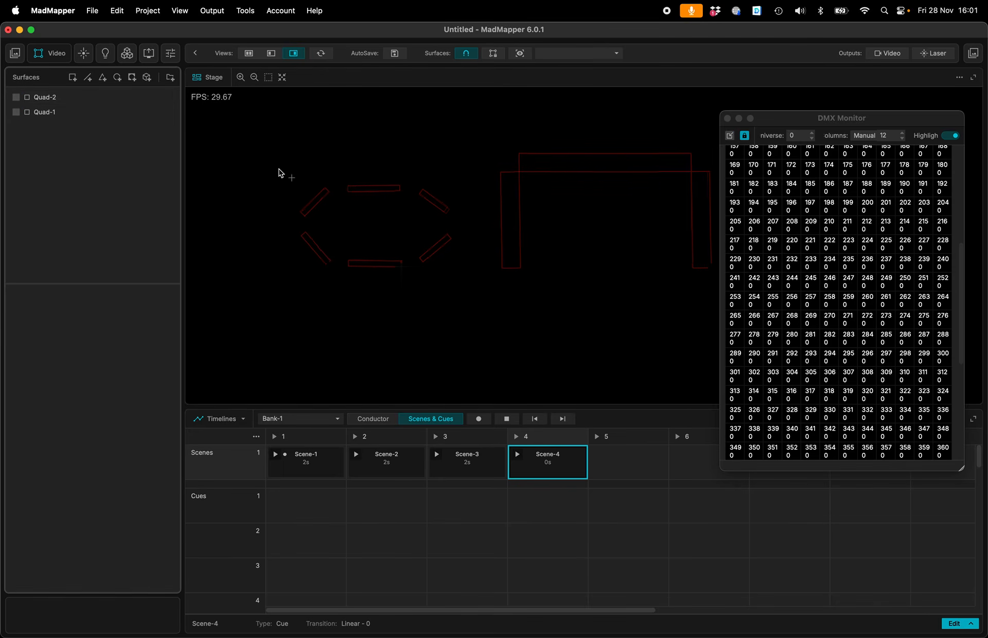
Create a video line surface from the outlines of the six original DMX line fixtures.
left_click_drag(233, 167, 369, 272)
left_click(112, 55)
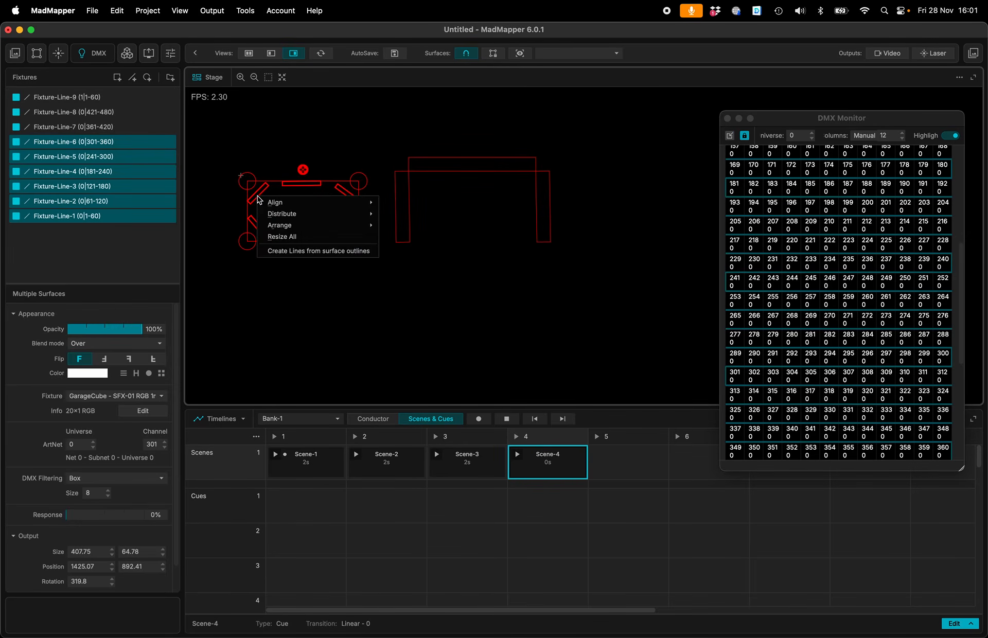
left_click(291, 252)
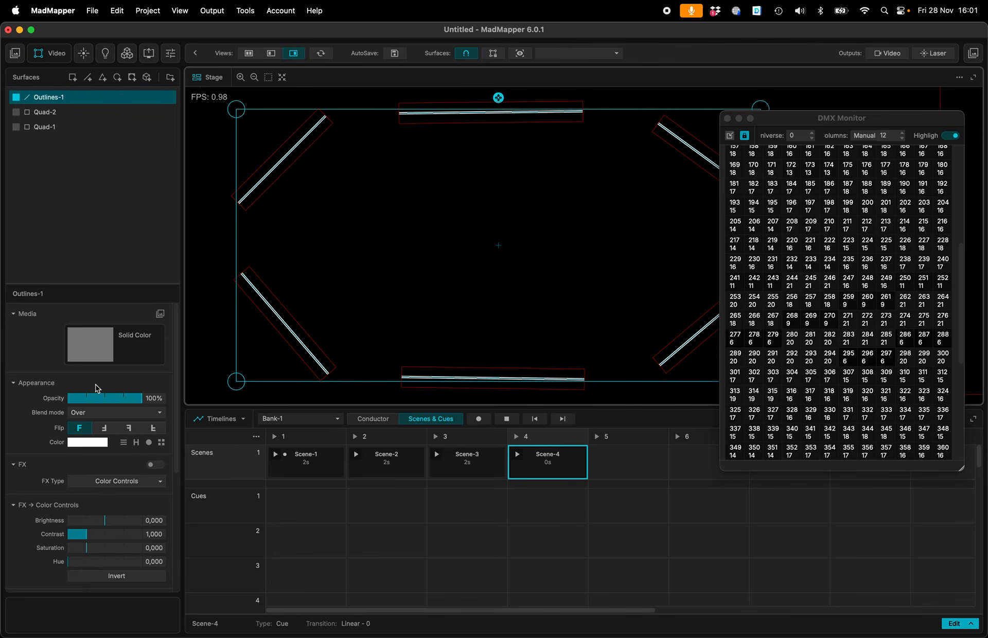
Thicken the lines of the Outlines-1 surface to about 177 and set their feathering to 64%.
scroll(107, 379, "down", 5)
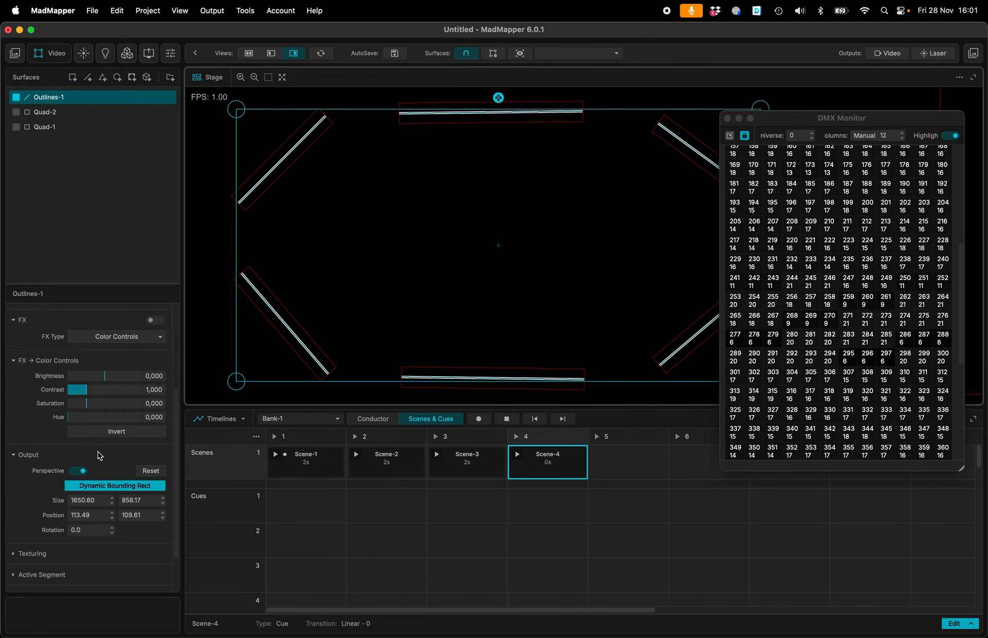
scroll(97, 451, "down", 2)
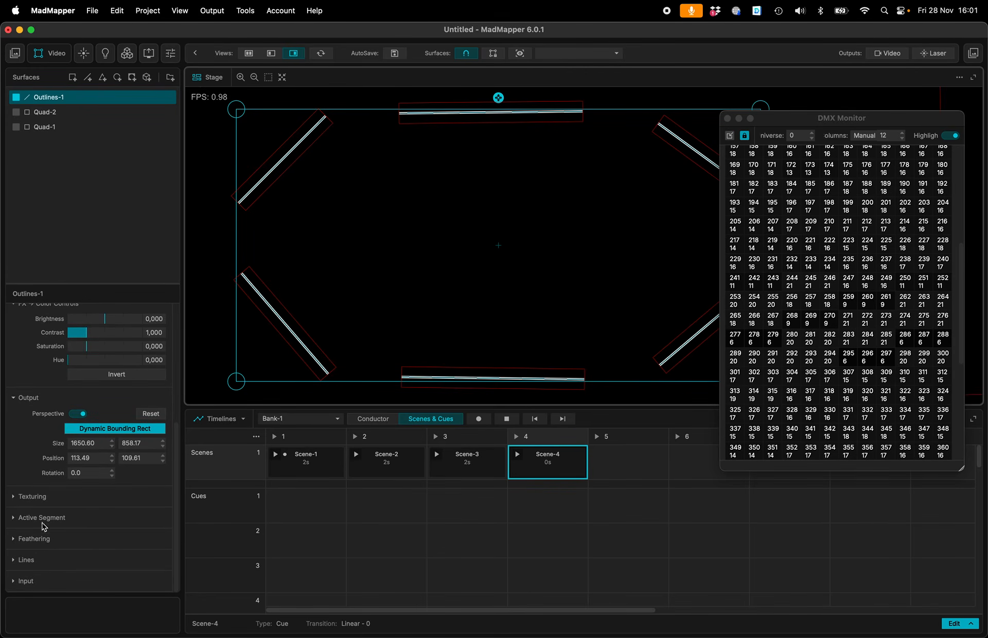
left_click(26, 560)
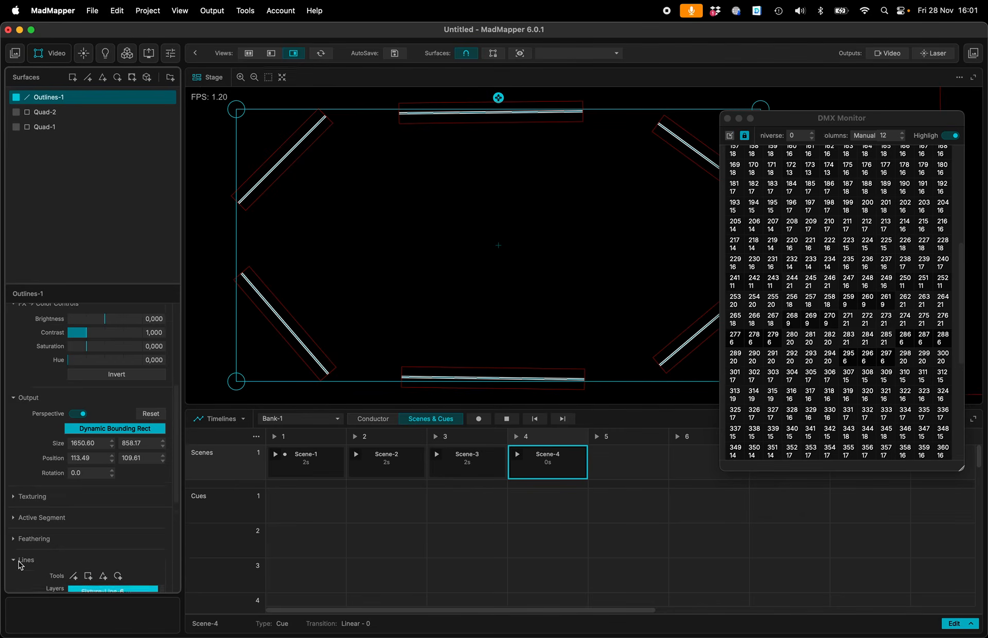
scroll(77, 514, "down", 6)
left_click_drag(80, 469, 120, 476)
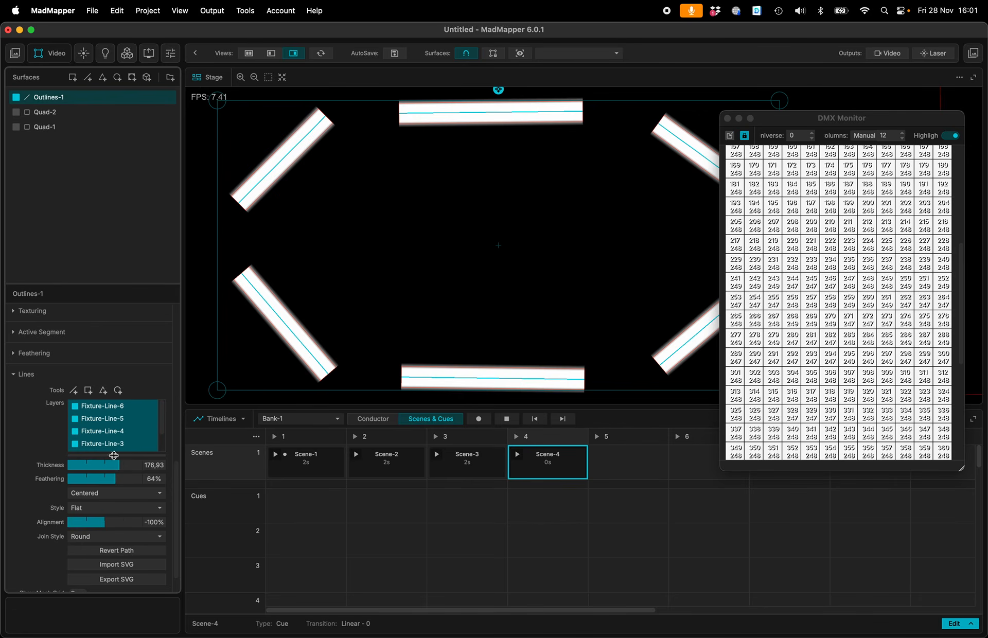
Assign the Line Patterns material to the Outlines-1 surface in place of Solid Color.
scroll(111, 446, "up", 1)
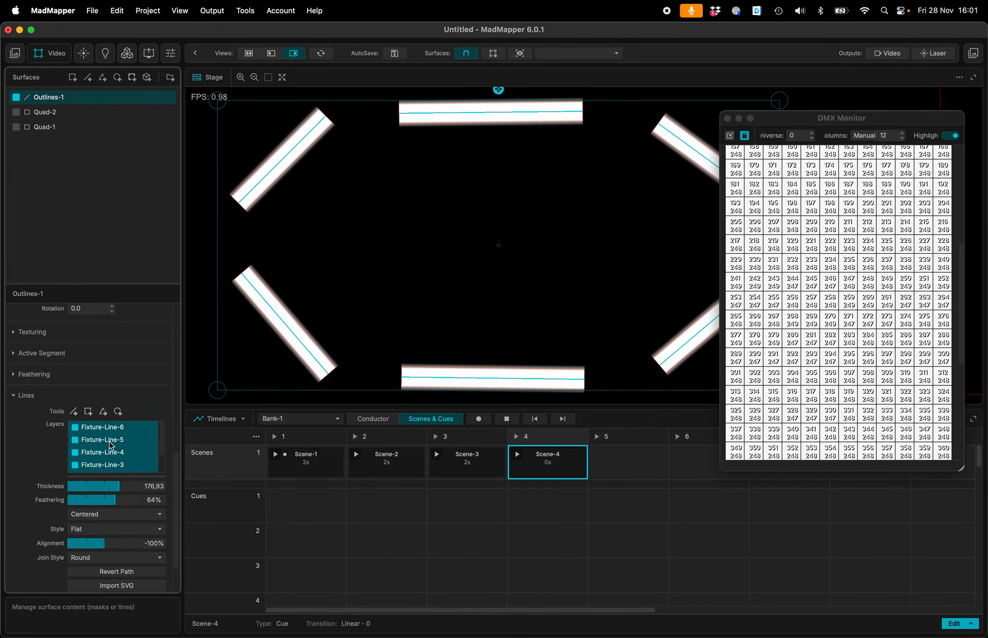
scroll(110, 445, "up", 5)
left_click(98, 348)
type("line")
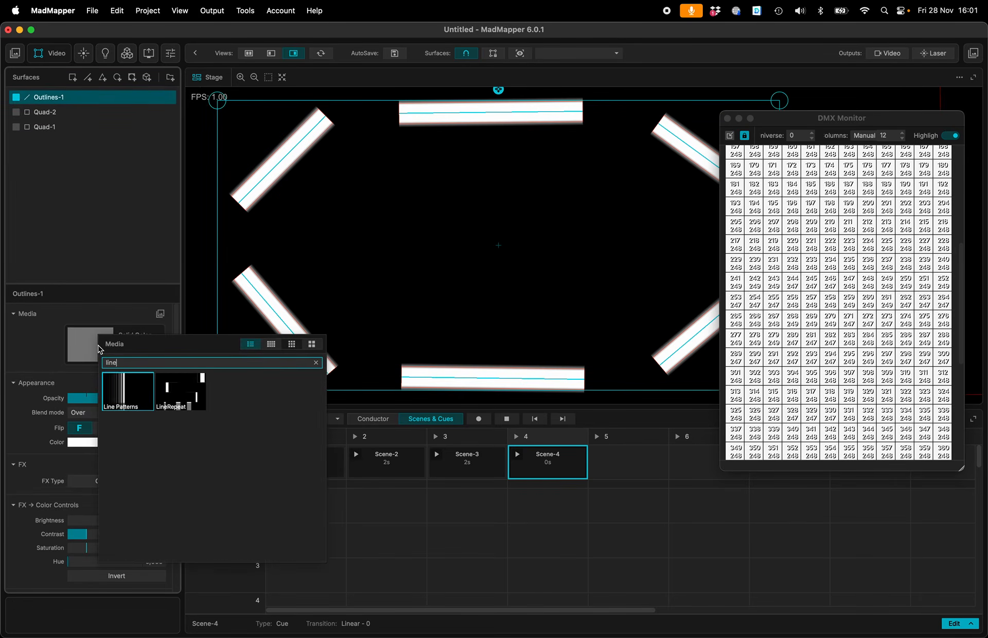
left_click(129, 394)
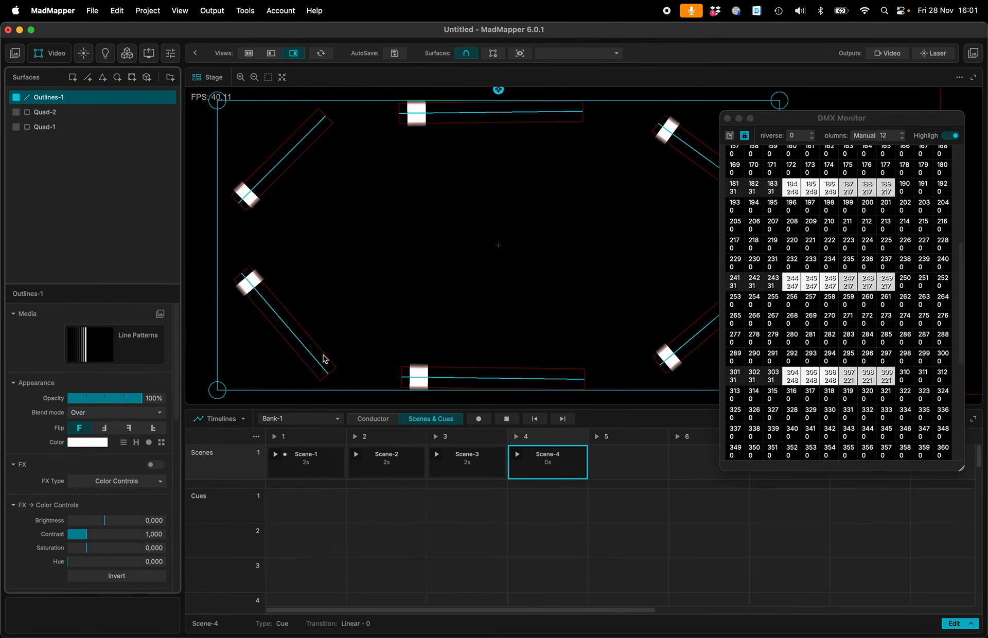
Show the input and stage views side by side, widening the stage view until all six outlines fit.
left_click(249, 53)
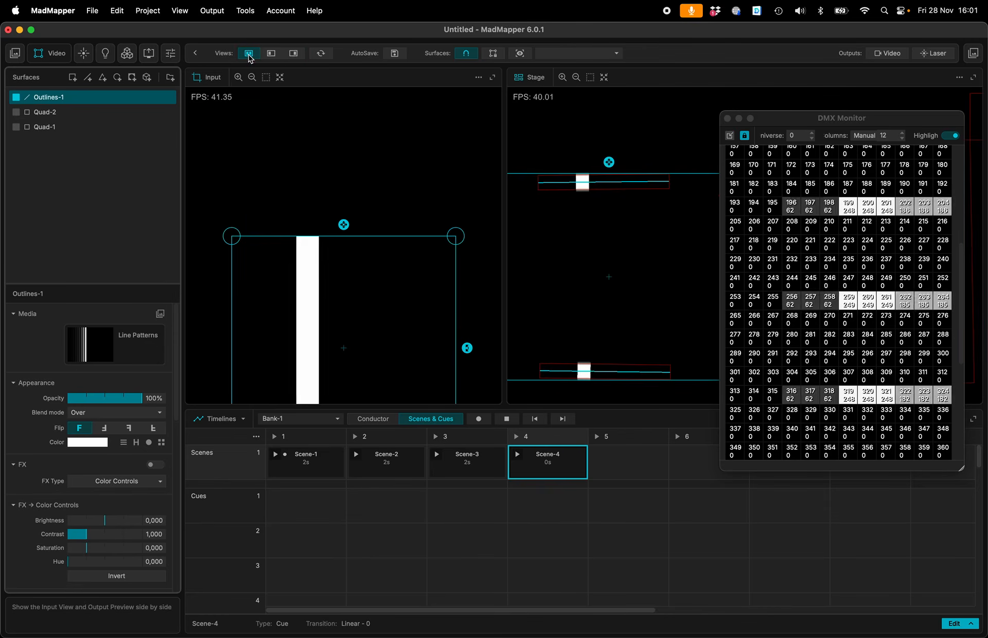
scroll(576, 190, "down", 5)
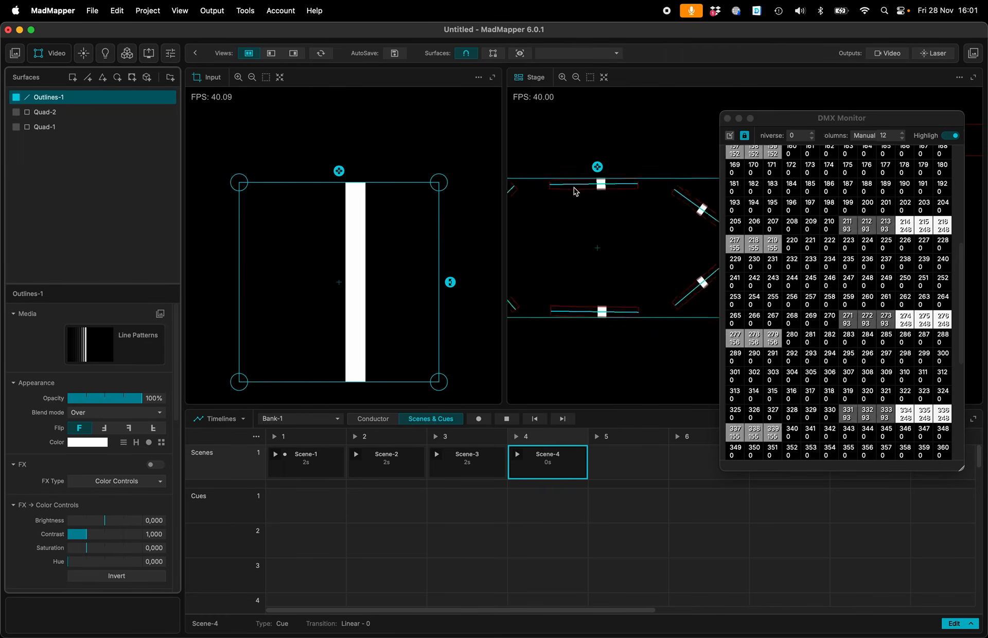
scroll(574, 188, "up", 5)
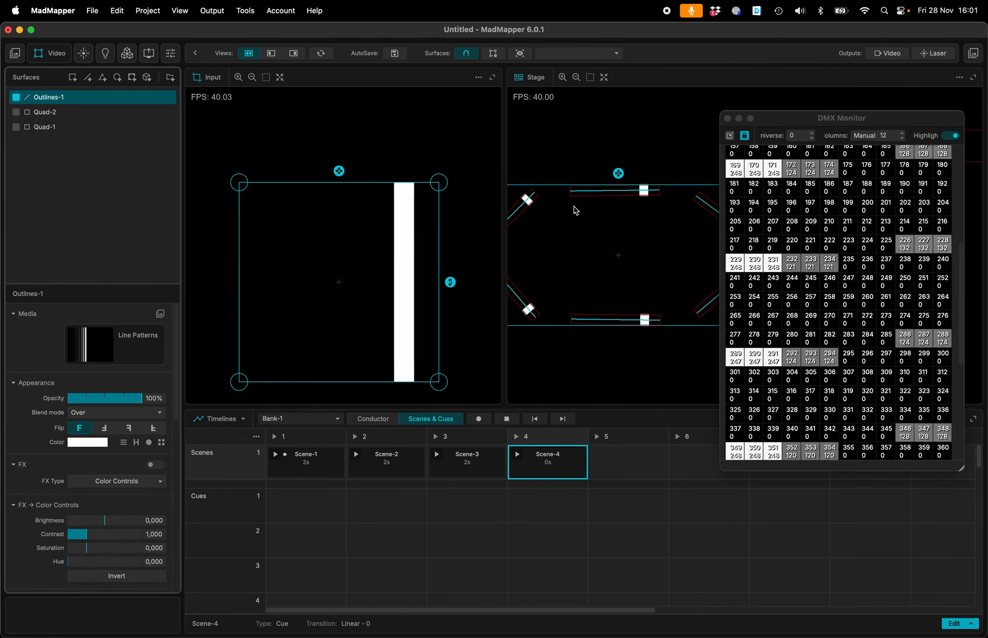
scroll(573, 206, "down", 4)
left_click_drag(504, 221, 405, 222)
scroll(467, 240, "up", 3)
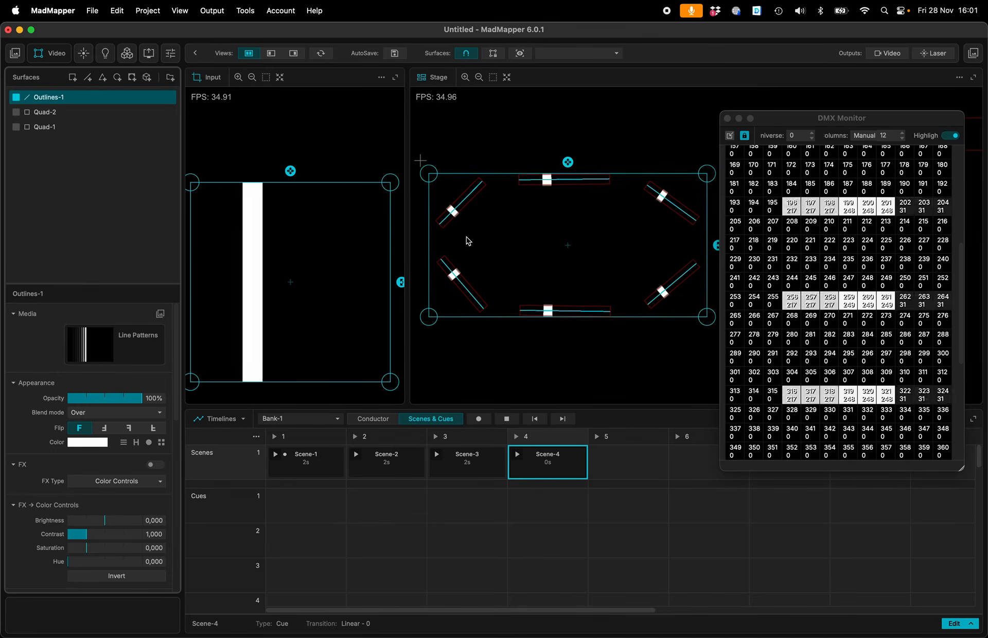
scroll(467, 240, "down", 1)
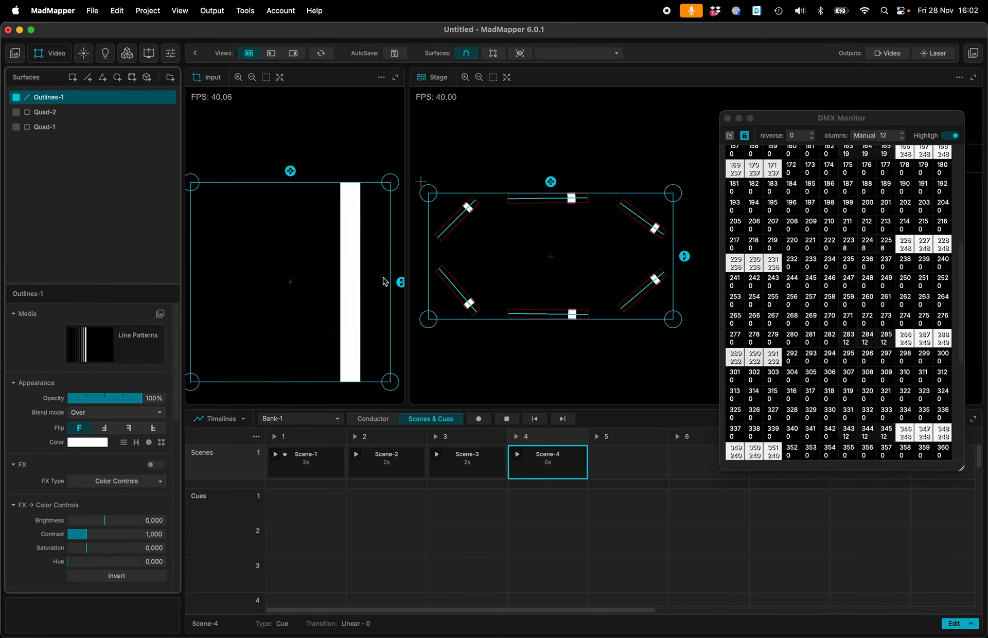
Set the texturing mode of the Outlines-1 surface to Media Line chained.
scroll(105, 465, "down", 3)
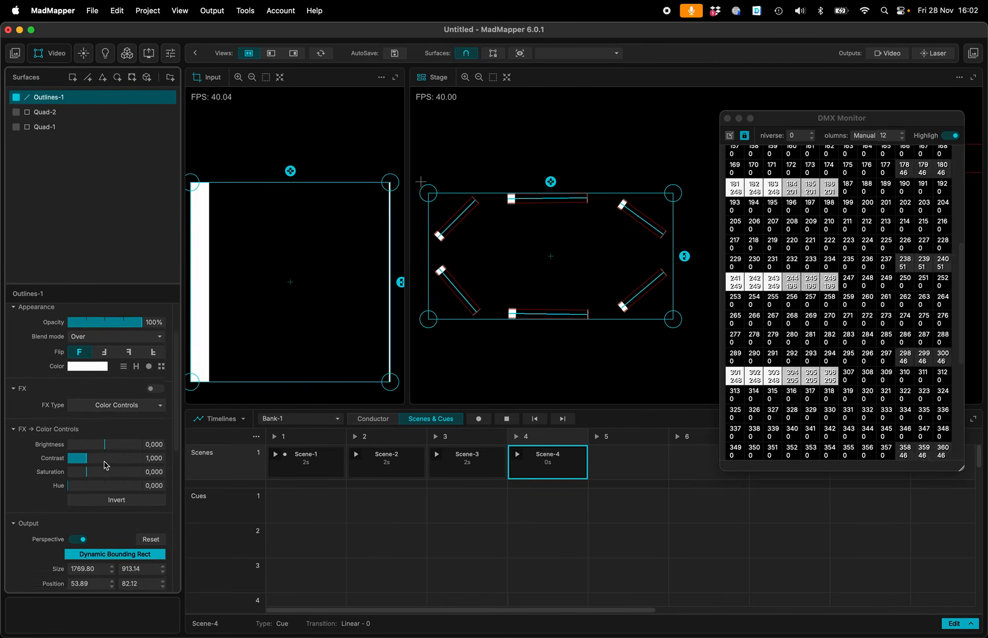
scroll(105, 465, "down", 3)
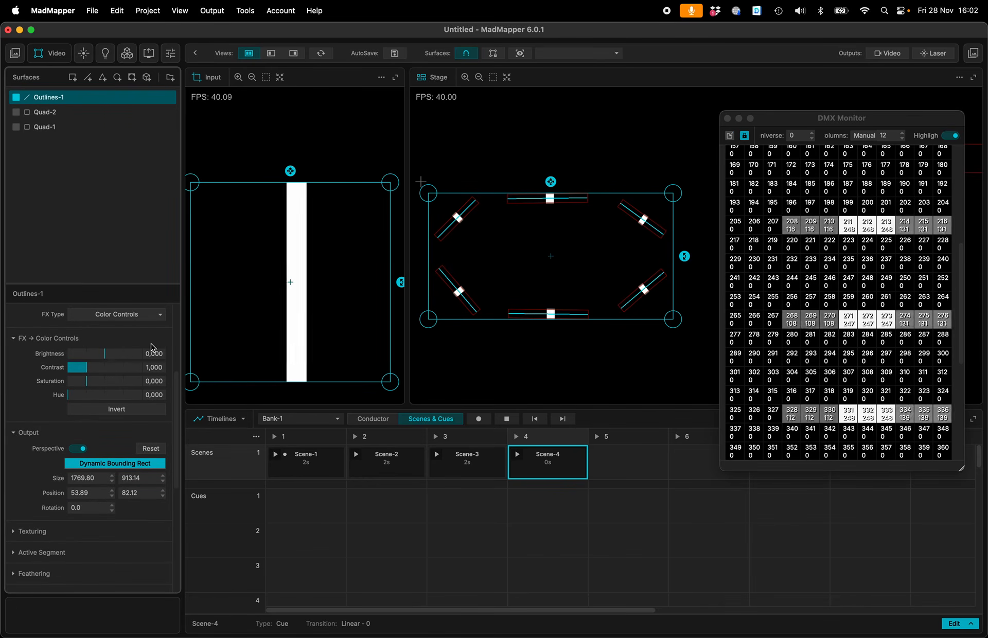
scroll(82, 417, "down", 3)
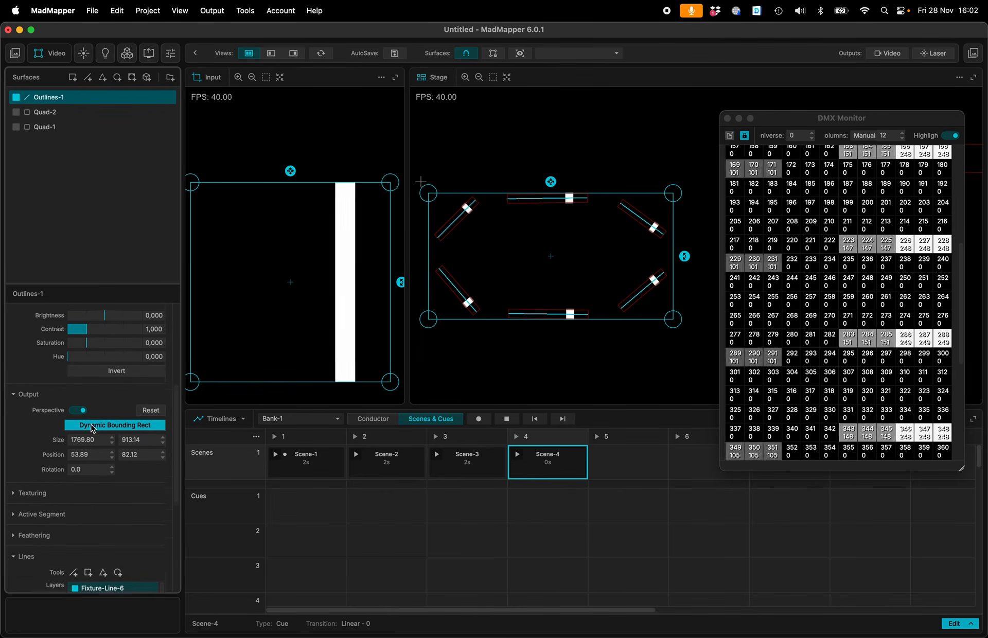
left_click(28, 483)
scroll(62, 473, "down", 2)
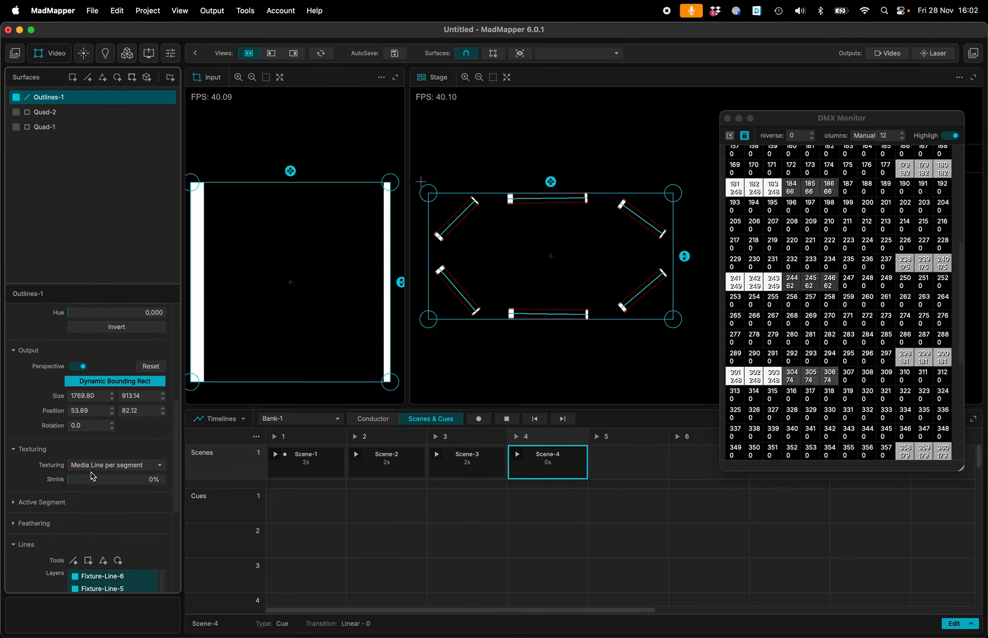
left_click(95, 464)
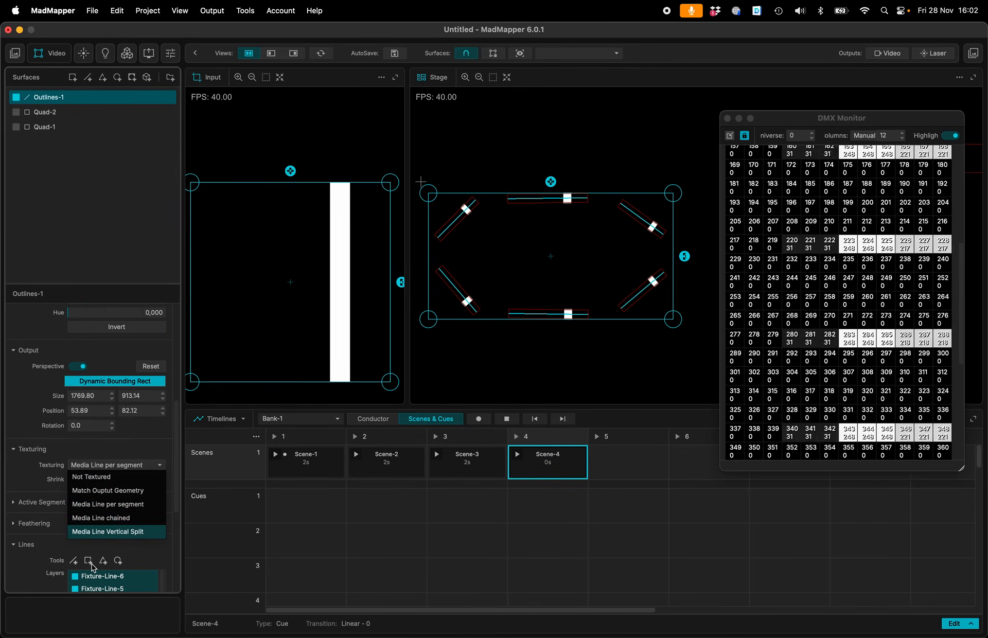
left_click(102, 522)
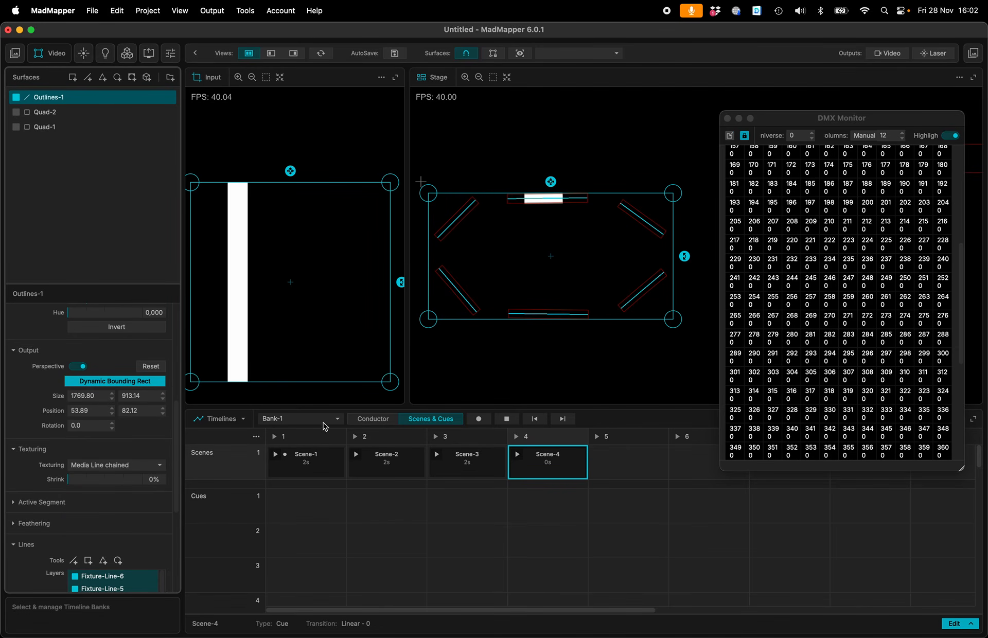
Select the line layers of Outlines-1 one after another to identify each line's place on the stage.
scroll(121, 445, "down", 10)
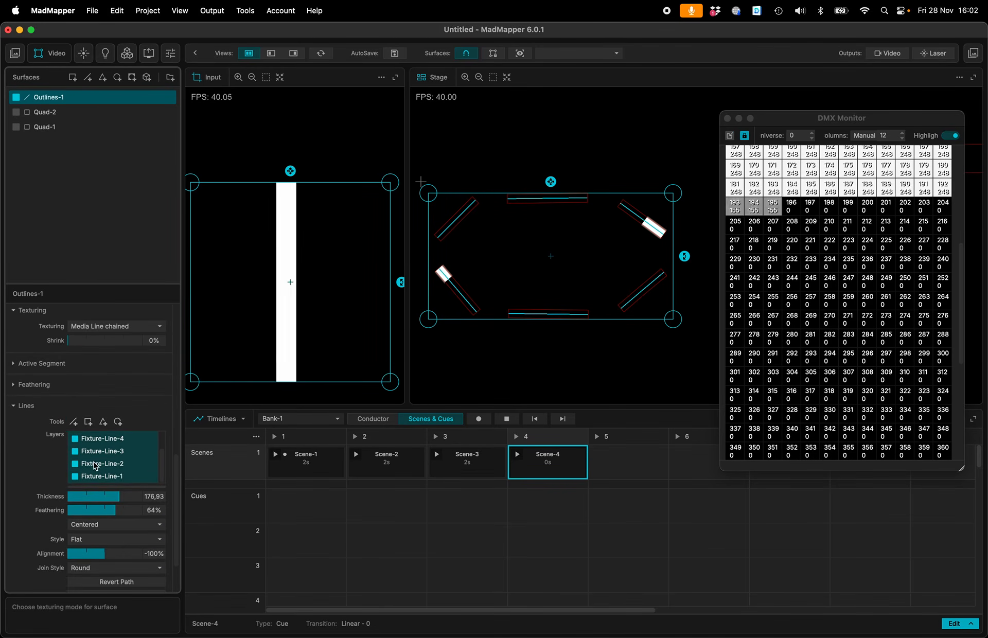
left_click(120, 442)
scroll(122, 456, "down", 3)
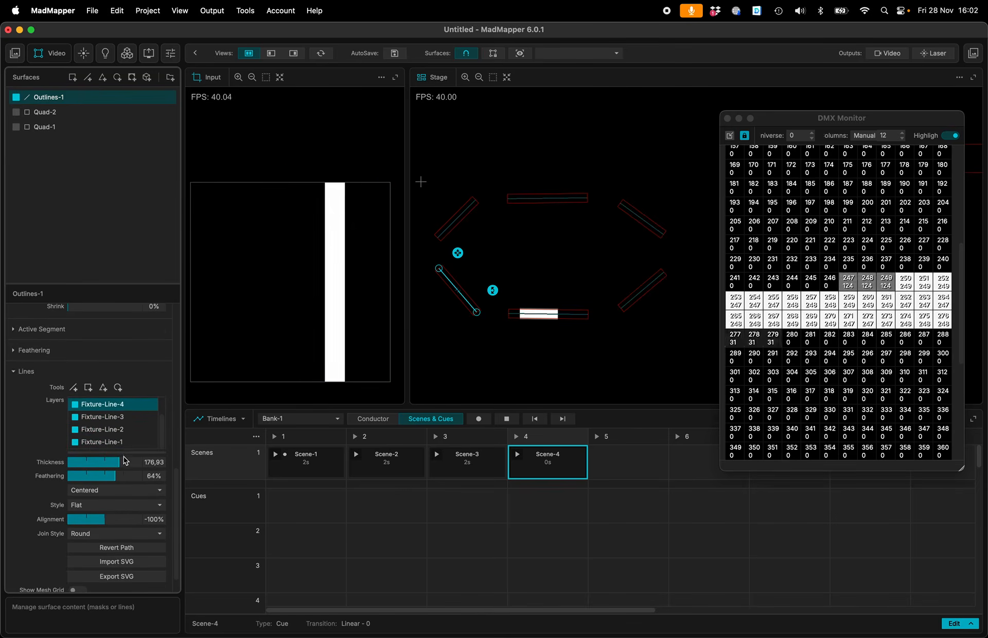
left_click(120, 442)
left_click(121, 429)
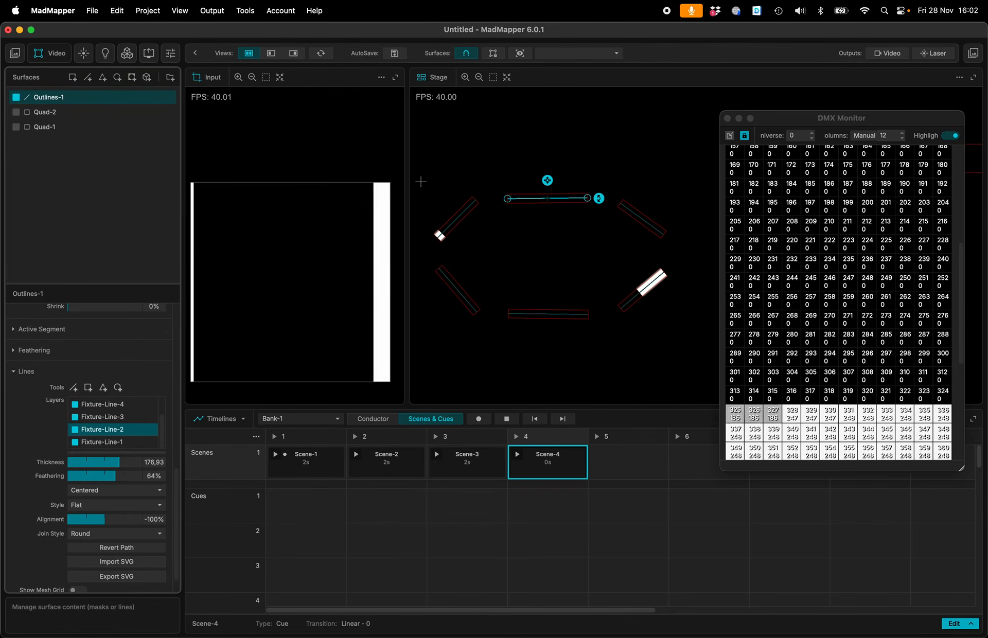
left_click(120, 417)
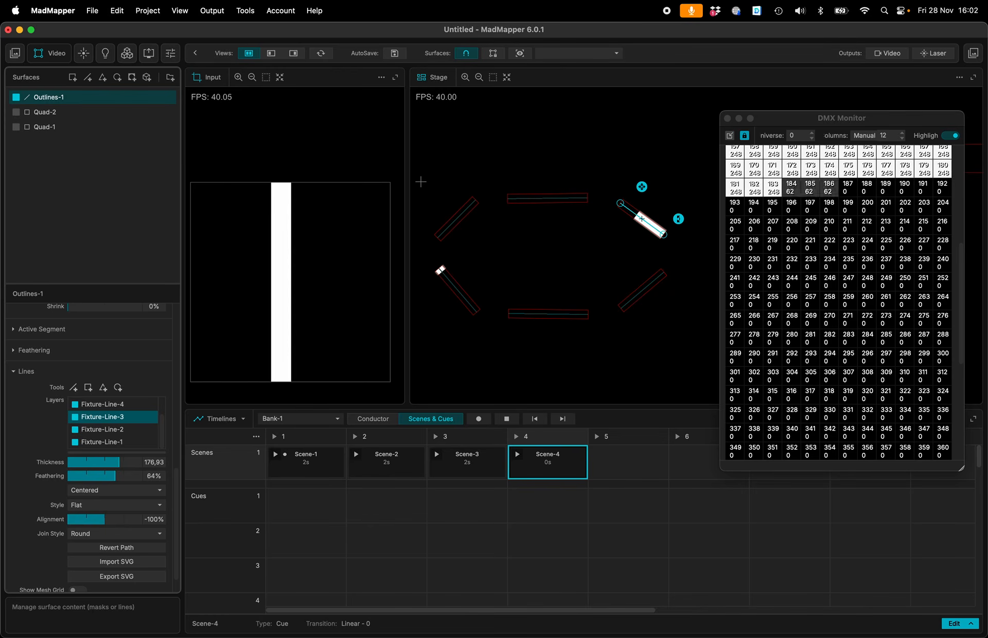
left_click(120, 405)
Reorder the line layers of Outlines-1 so the list starts with Fixture-Line-4, Fixture-Line-5 and Fixture-Line-6.
scroll(109, 423, "up", 2)
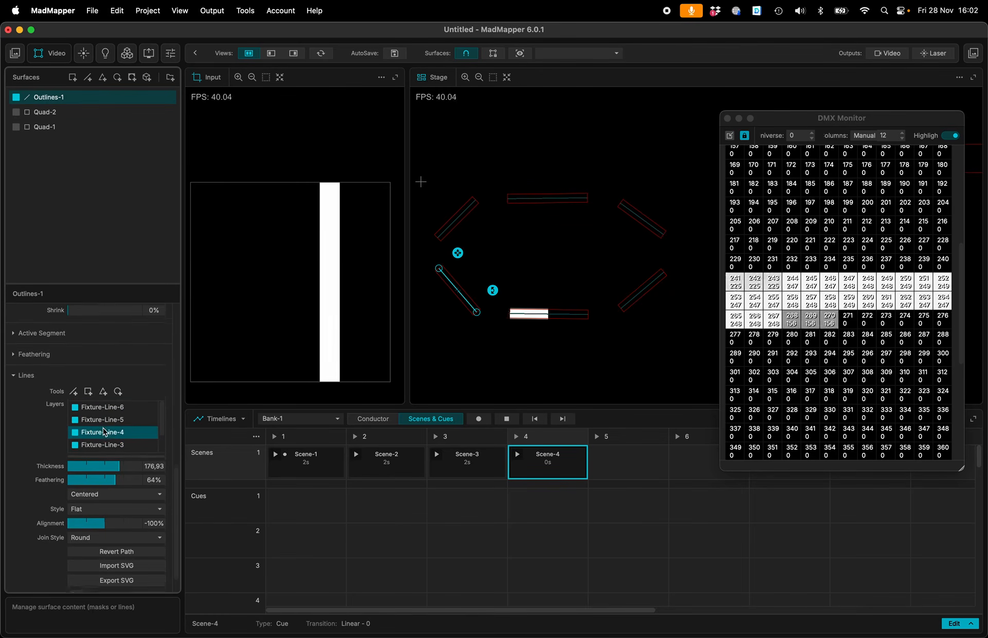
mouse_move(107, 420)
left_mouse_down()
mouse_move(112, 443)
mouse_move(117, 421)
mouse_move(116, 431)
left_mouse_up()
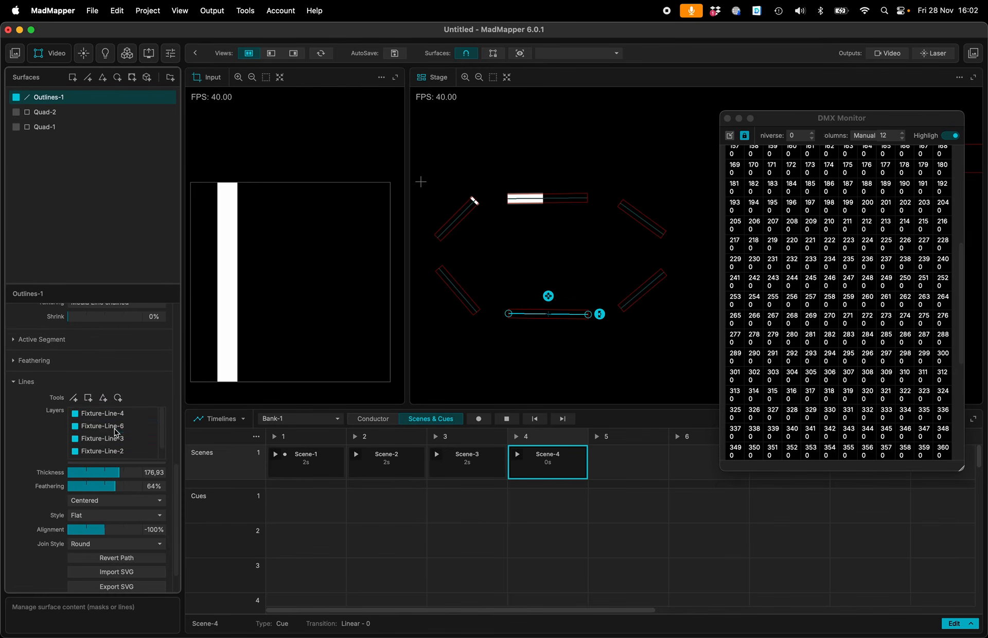
left_click(113, 438)
left_click(102, 414, "shift")
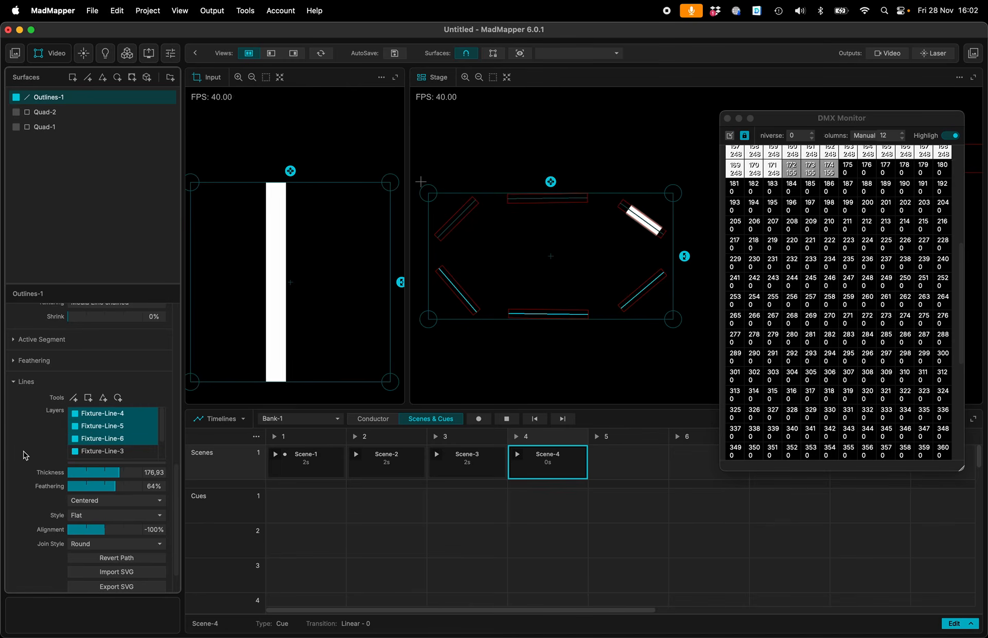
scroll(25, 455, "down", 2)
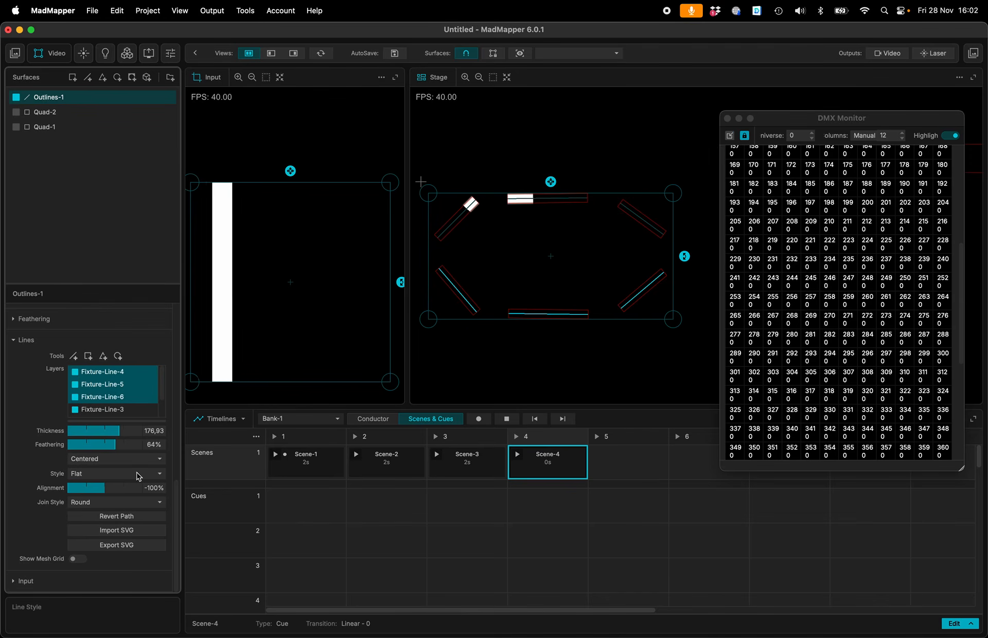
Adjust the Line Patterns material to speed 0.738, line width 0.523, smooth 1.000 and repeat 2.
key("super+1")
scroll(88, 479, "down", 6)
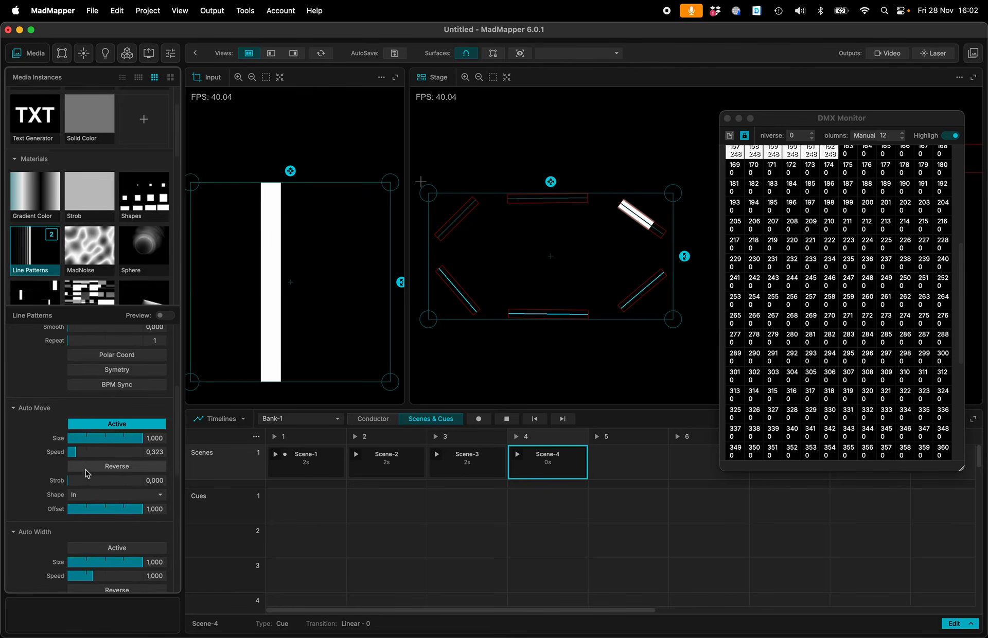
left_click_drag(77, 456, 87, 456)
scroll(86, 455, "up", 4)
left_click_drag(78, 382, 101, 386)
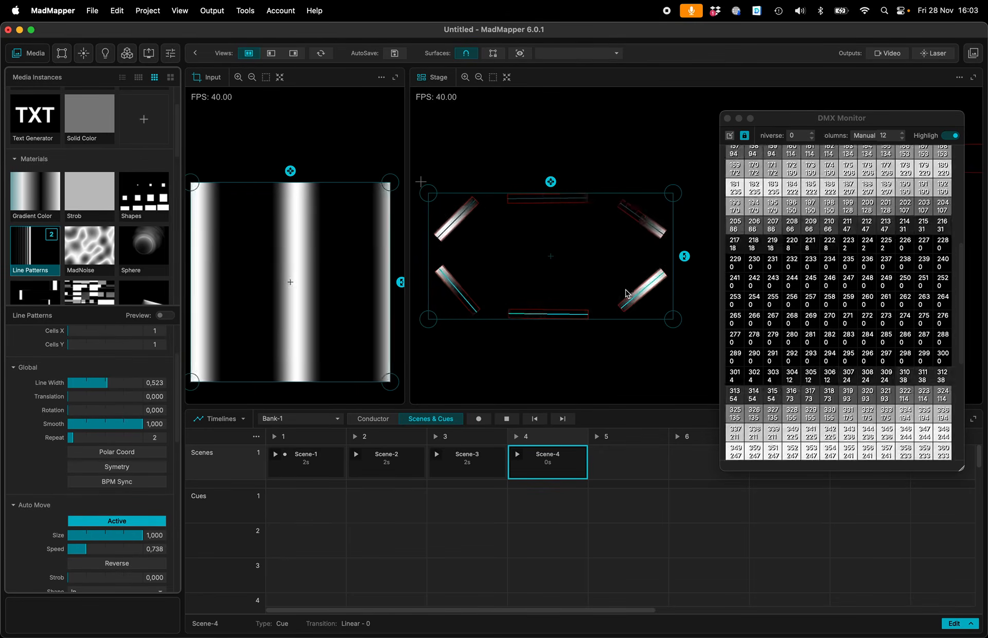
scroll(627, 295, "down", 3)
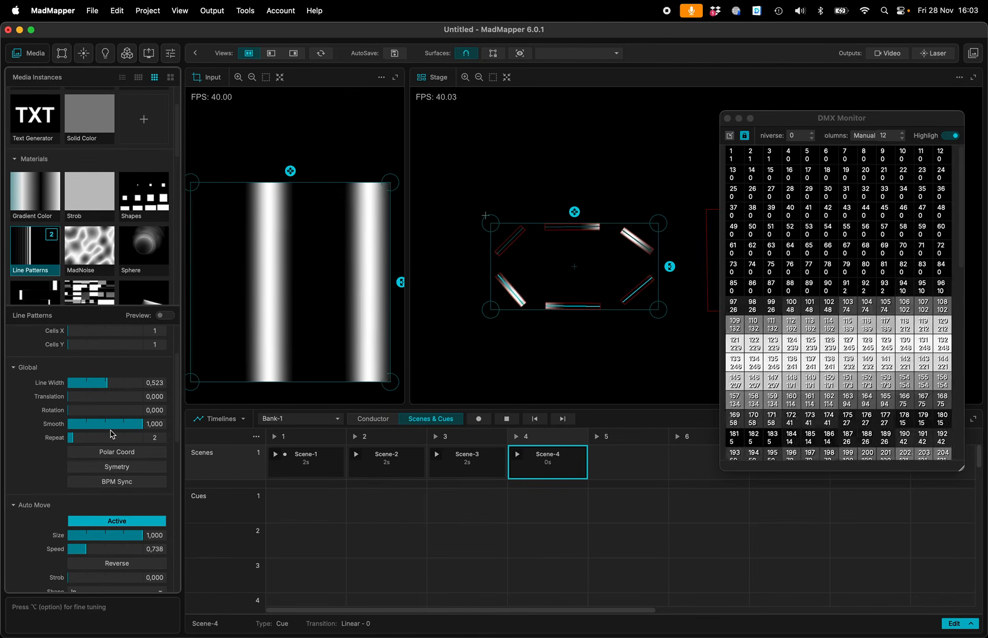
Set the blend mode of the Outlines-1 surface to Add and make Quad-1 visible beneath it.
left_click(62, 53)
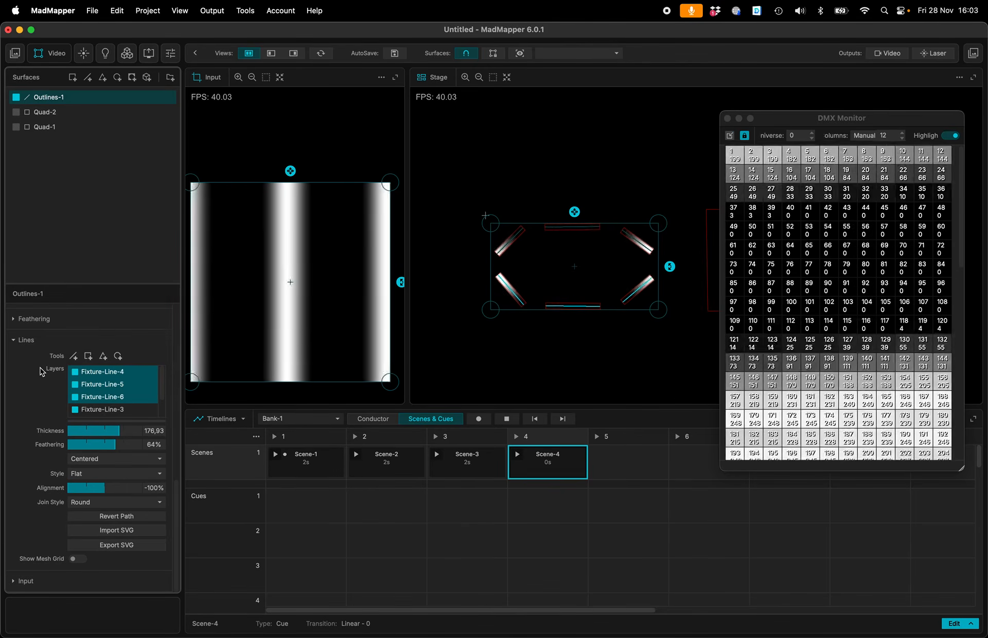
scroll(41, 371, "down", 10)
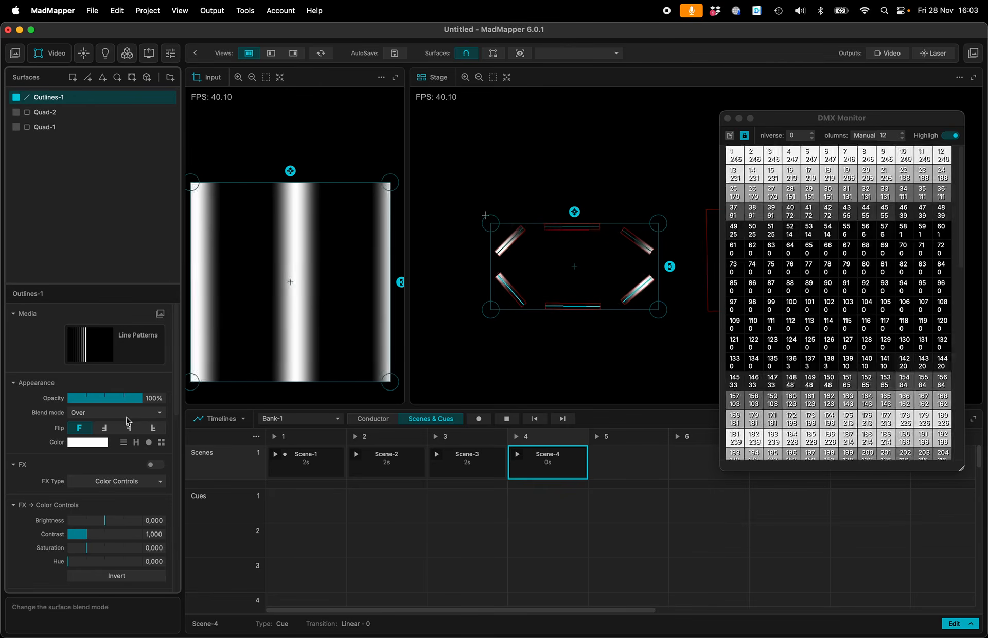
left_click(127, 416)
left_click(106, 438)
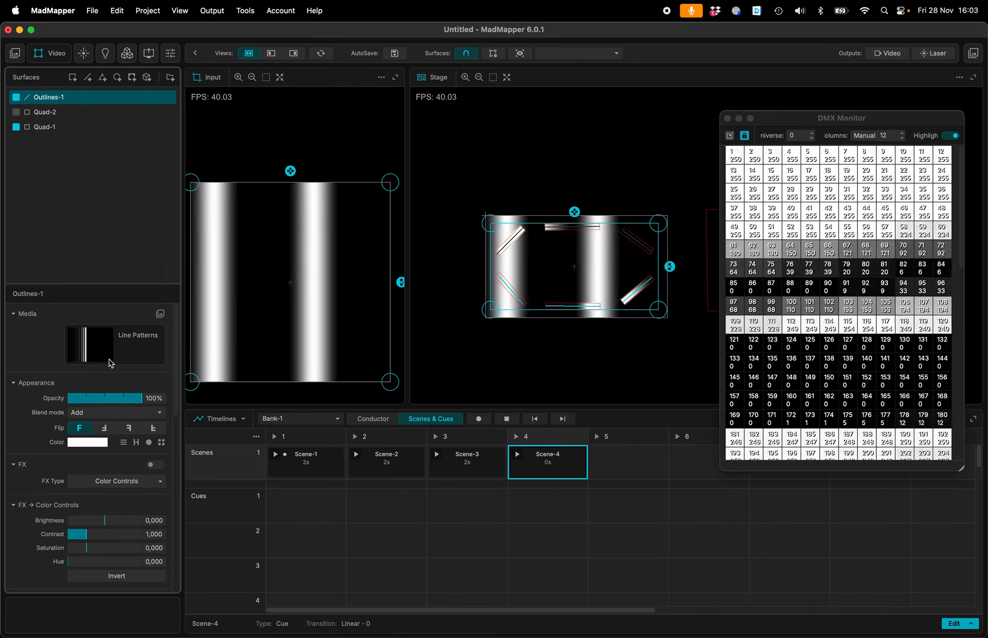
Colour the Quad-1 surface red with the colour wheel and close the DMX Monitor.
left_click(52, 131)
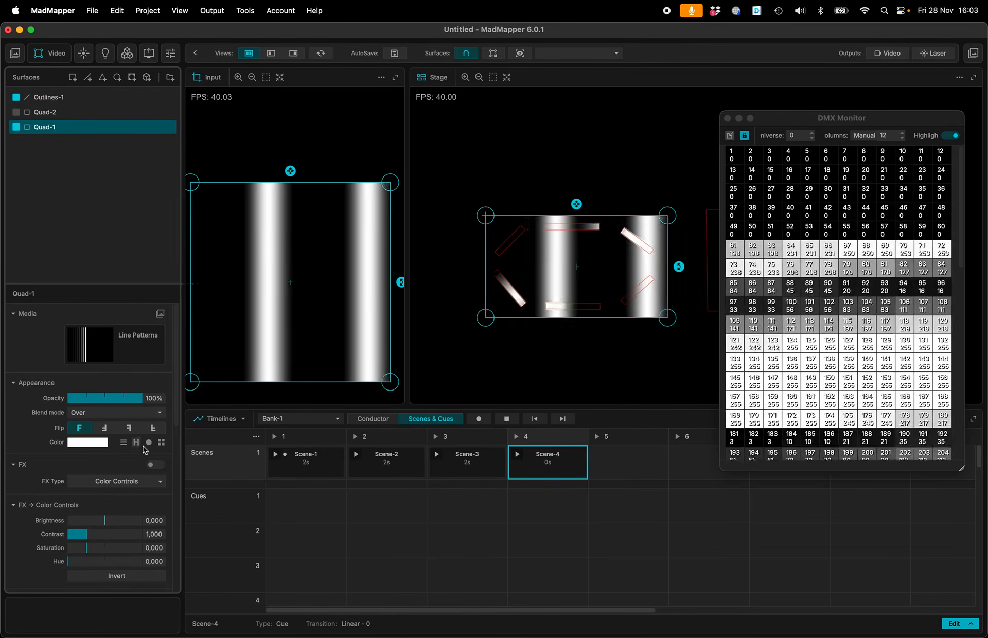
left_click(148, 442)
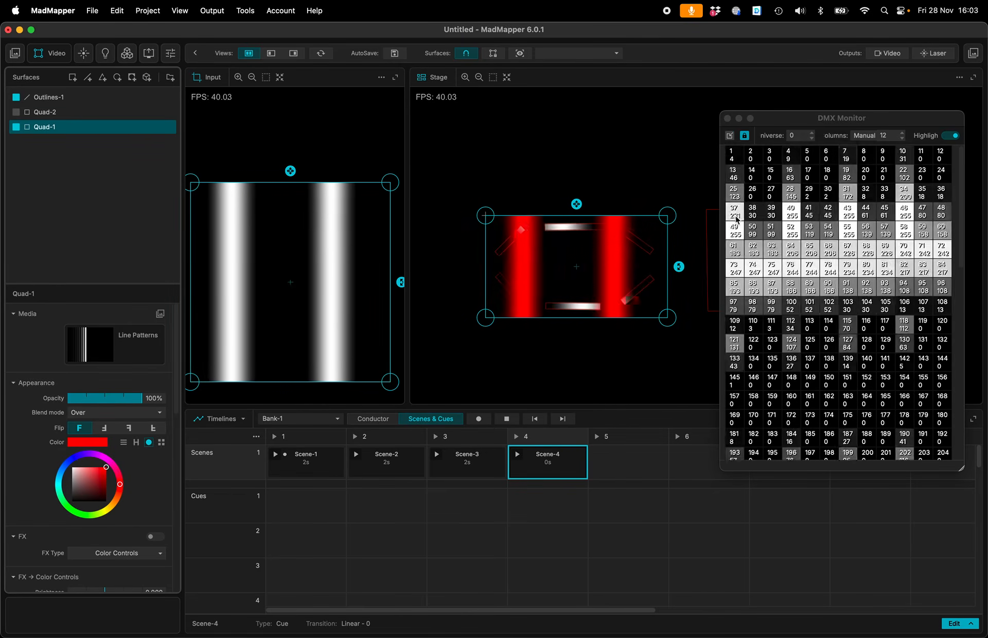
left_click(727, 120)
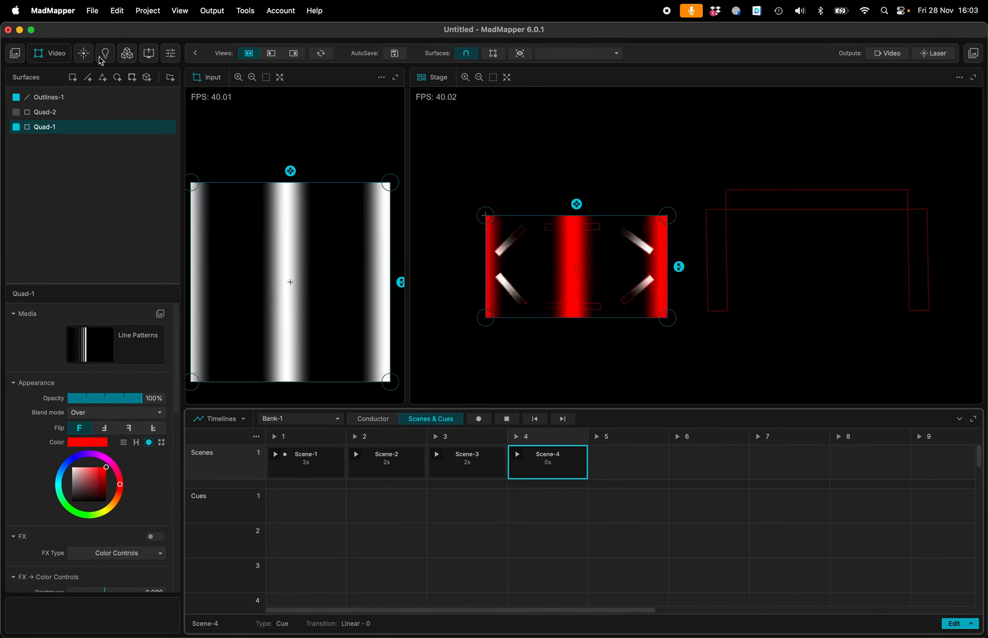
Review the ArtNet addressing, DMX filtering and output settings of the DMX fixture Fixture-Line-1.
left_click(105, 58)
left_click(97, 218)
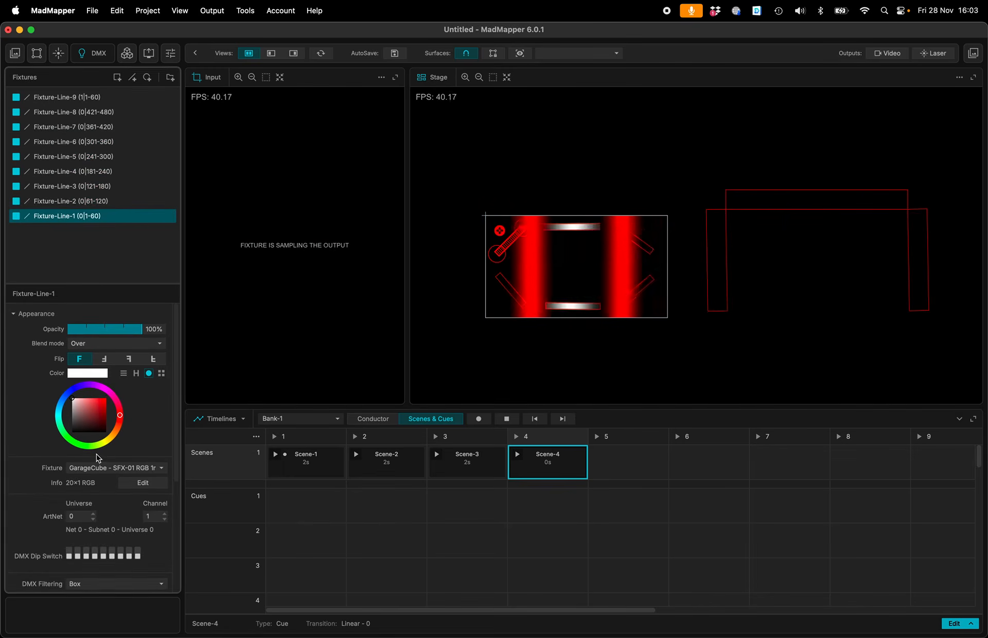
scroll(96, 458, "down", 5)
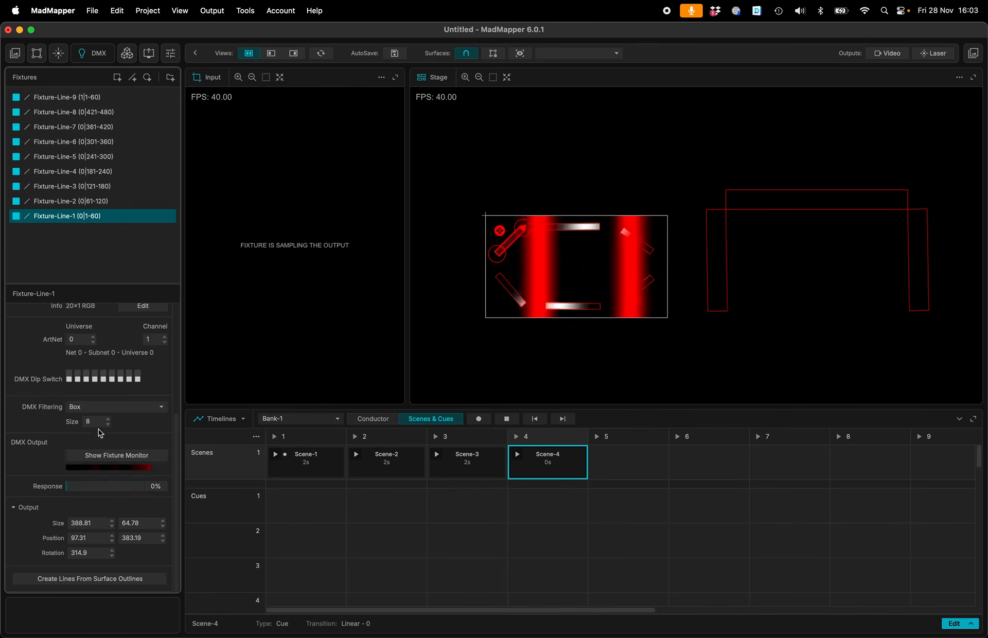
scroll(575, 270, "up", 3)
scroll(575, 270, "down", 1)
Store the current look as a new scene in column 5 and set the transitions of Scene-4 and Scene-5 to 2 seconds.
left_click(627, 463)
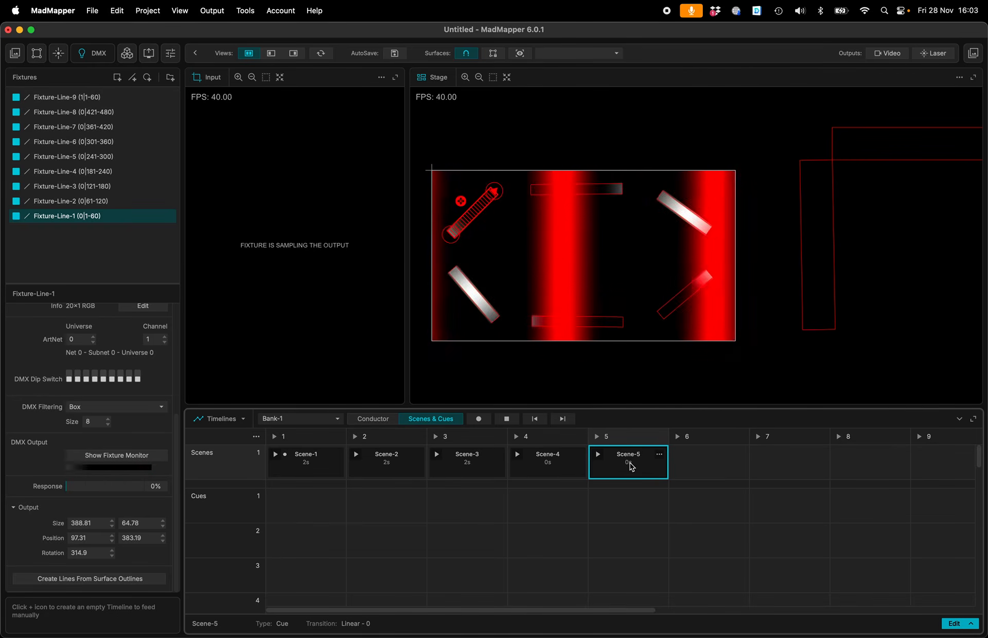
scroll(600, 240, "down", 3)
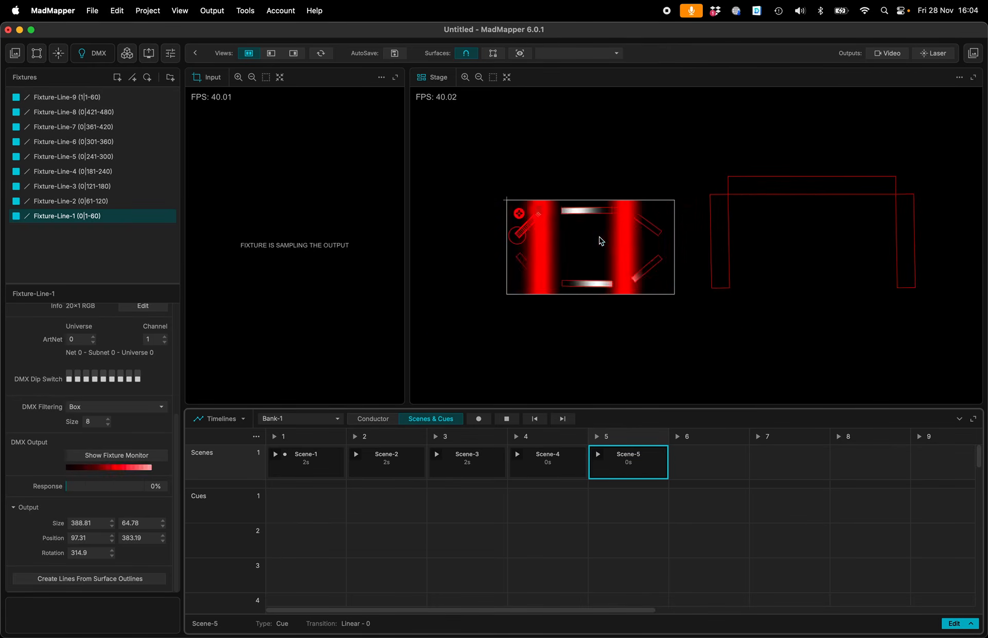
double_click(558, 466)
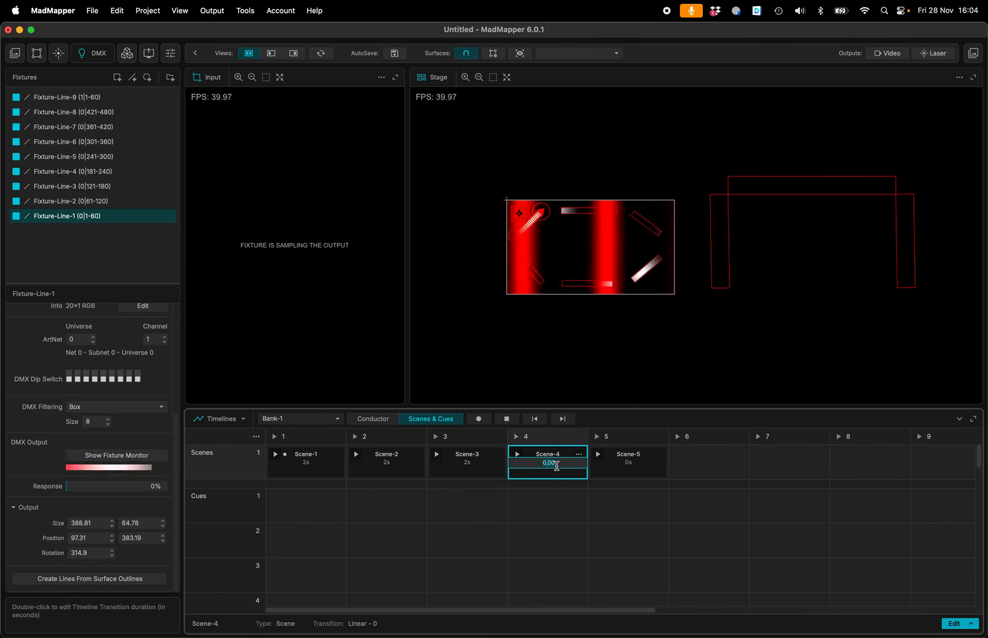
double_click(628, 466)
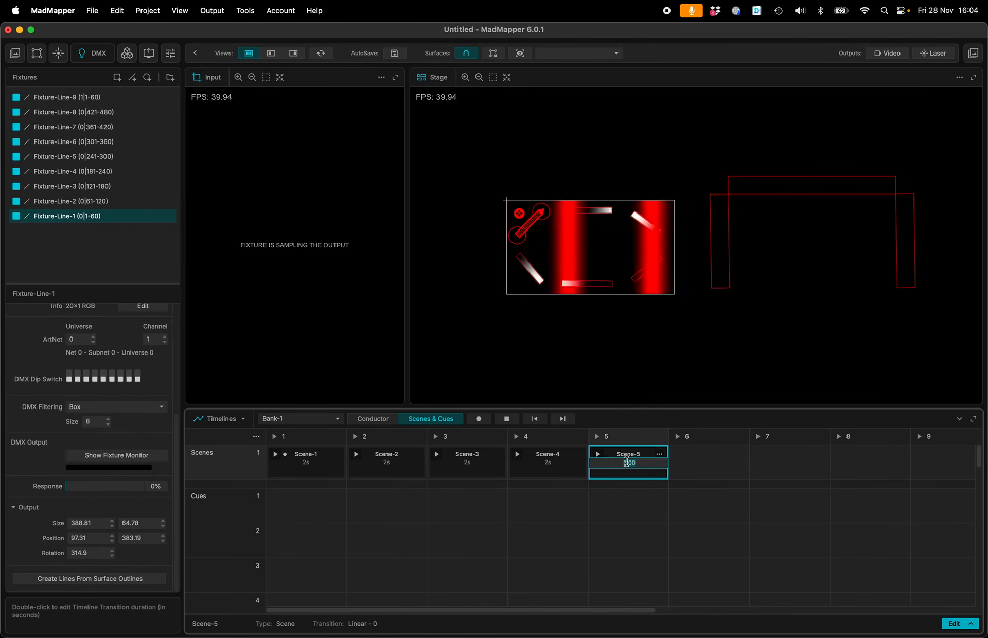
Trigger Scene-2 and return to Scene-1 to preview the crossfades between the scenes.
left_click(356, 455)
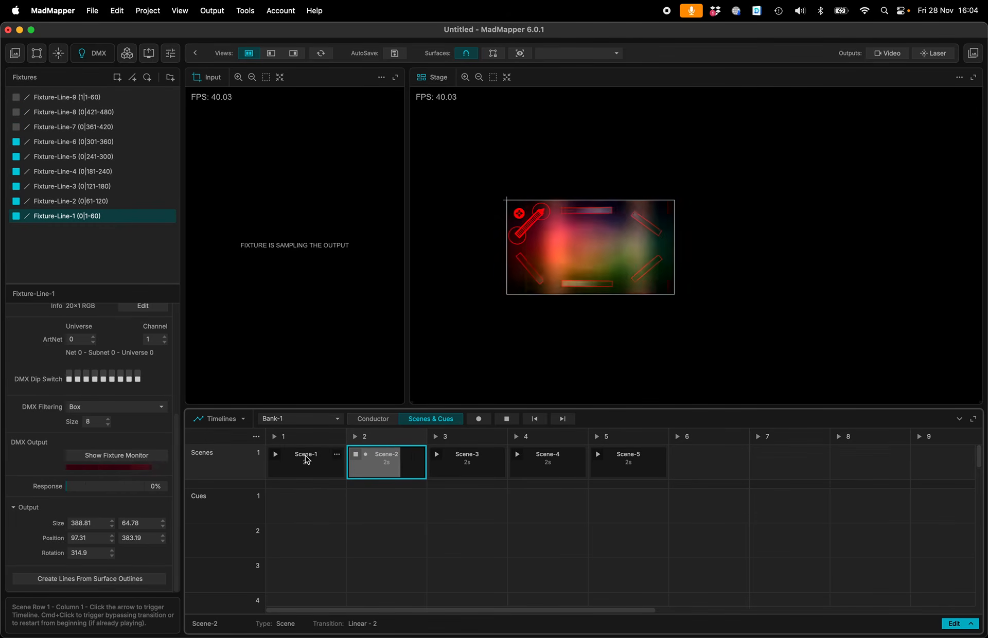
left_click(277, 455)
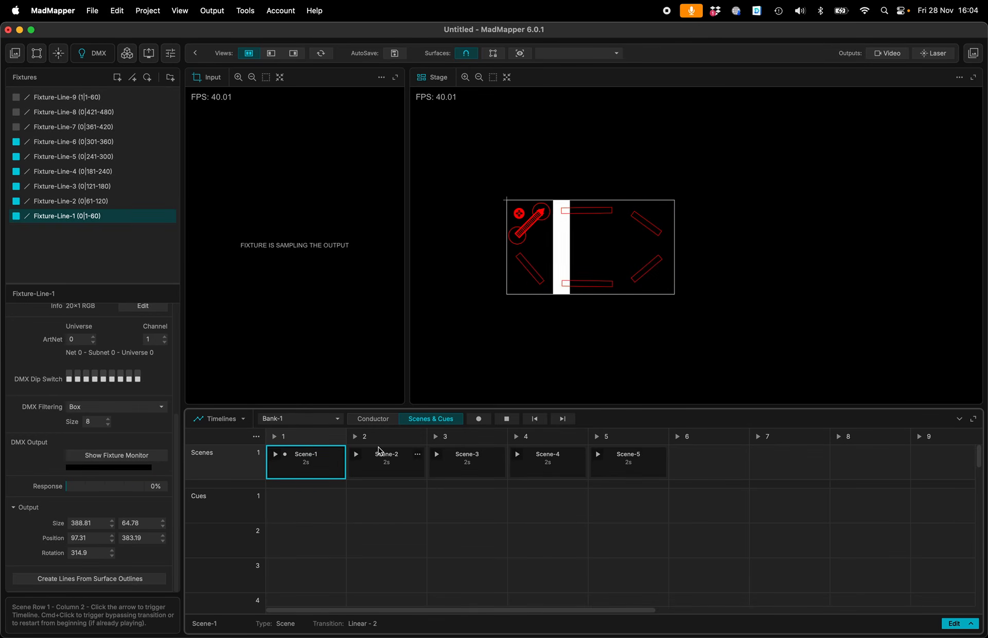
left_click(63, 218)
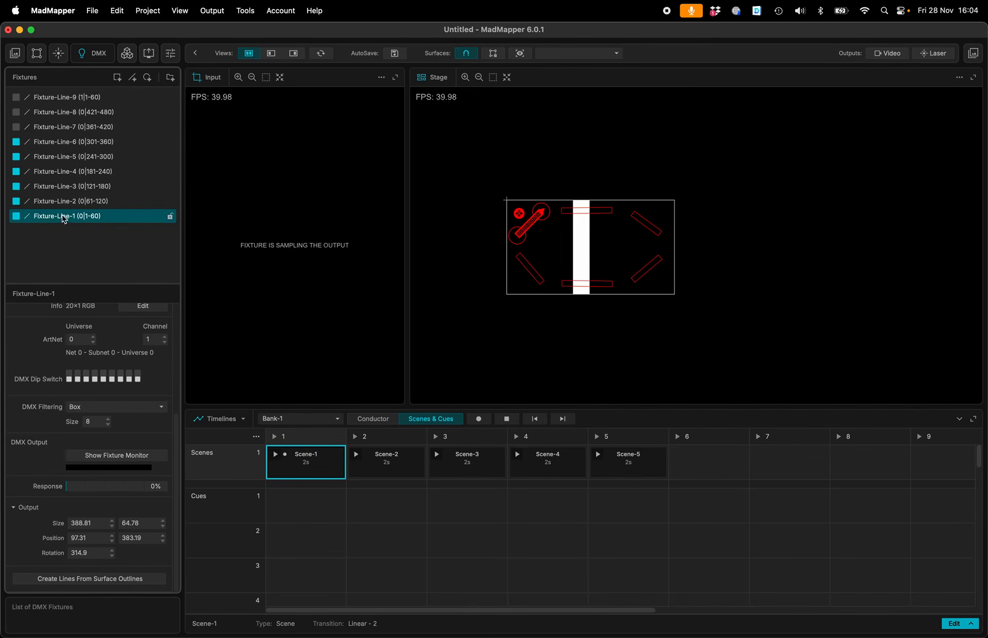
Go back to the video surfaces, hide Quad-1, and make Outlines-1 visible and selected instead.
left_click(60, 61)
left_click(42, 56)
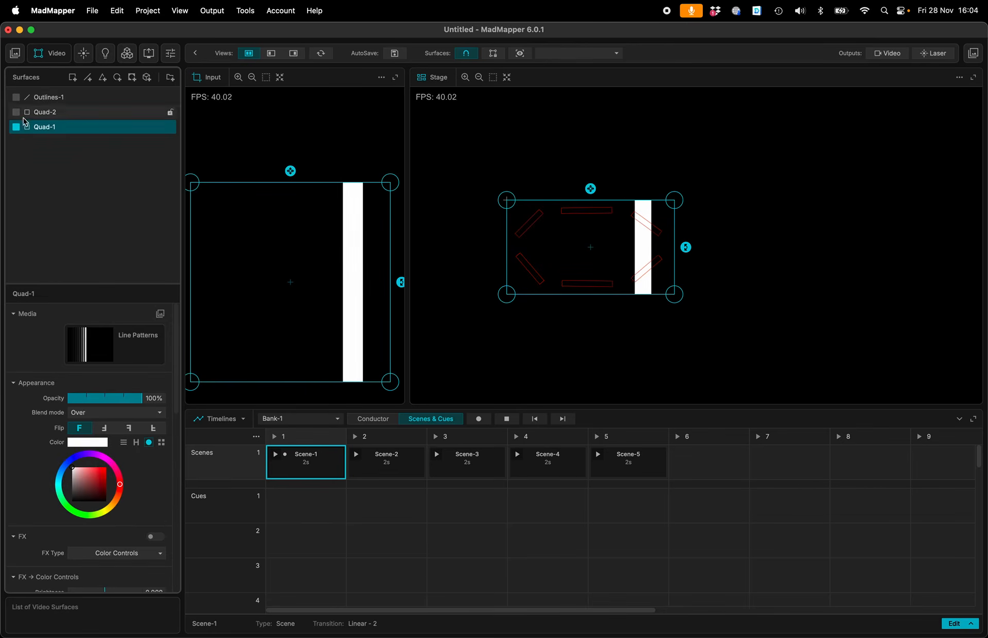
left_click(383, 421)
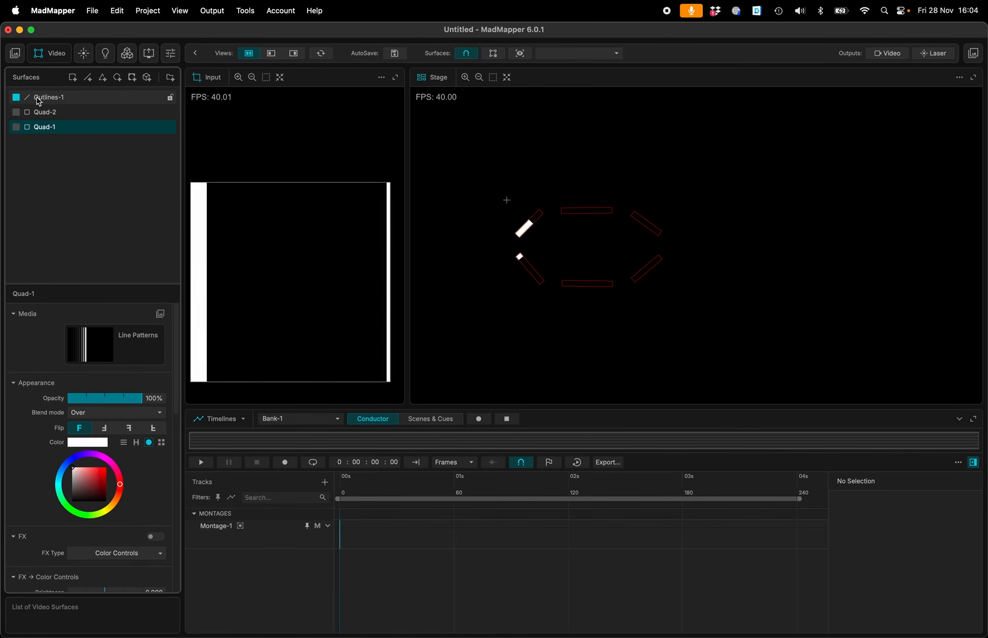
left_click(19, 98)
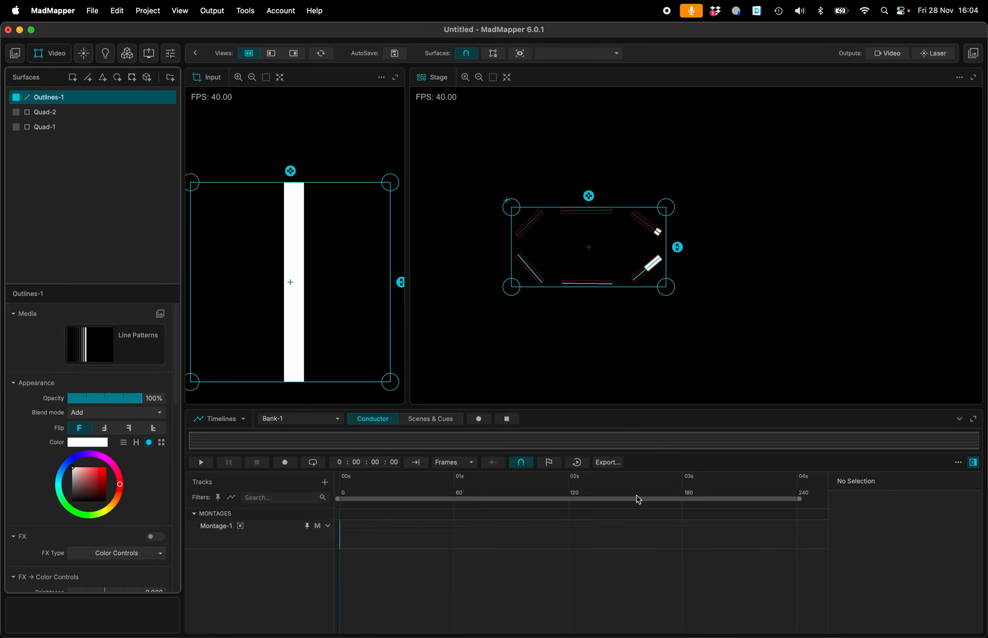
Enlarge the timelines area and open the timeline of Scene-1 for editing.
left_click(430, 419)
left_click(310, 466)
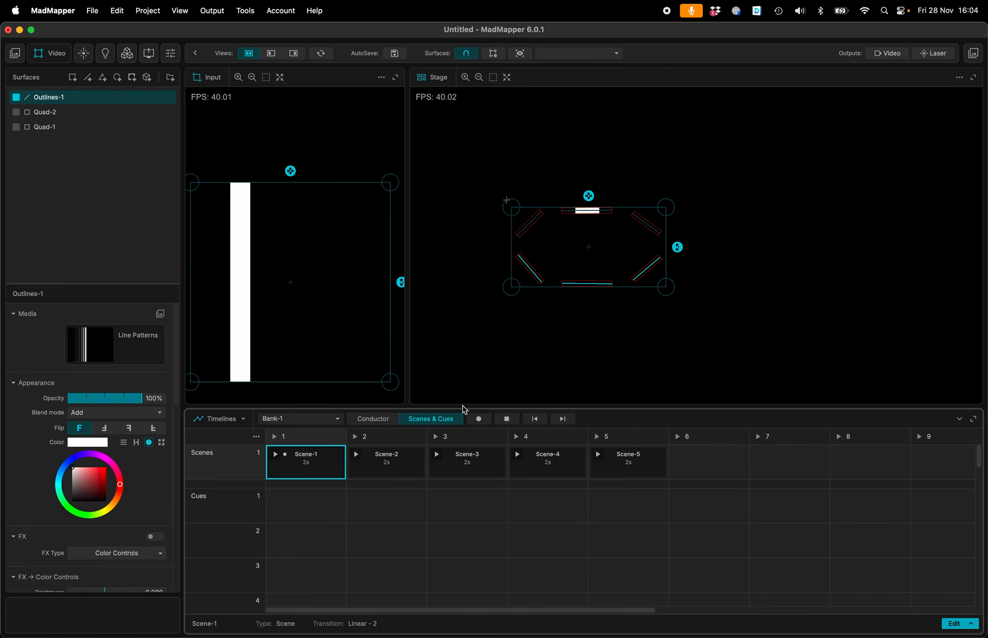
left_click_drag(462, 406, 462, 295)
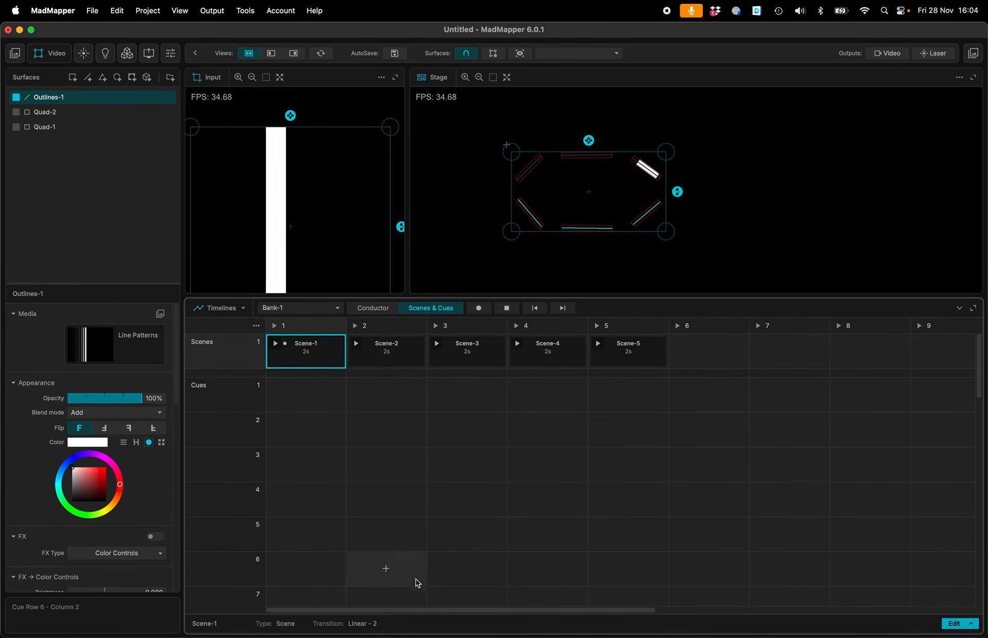
left_click(420, 624)
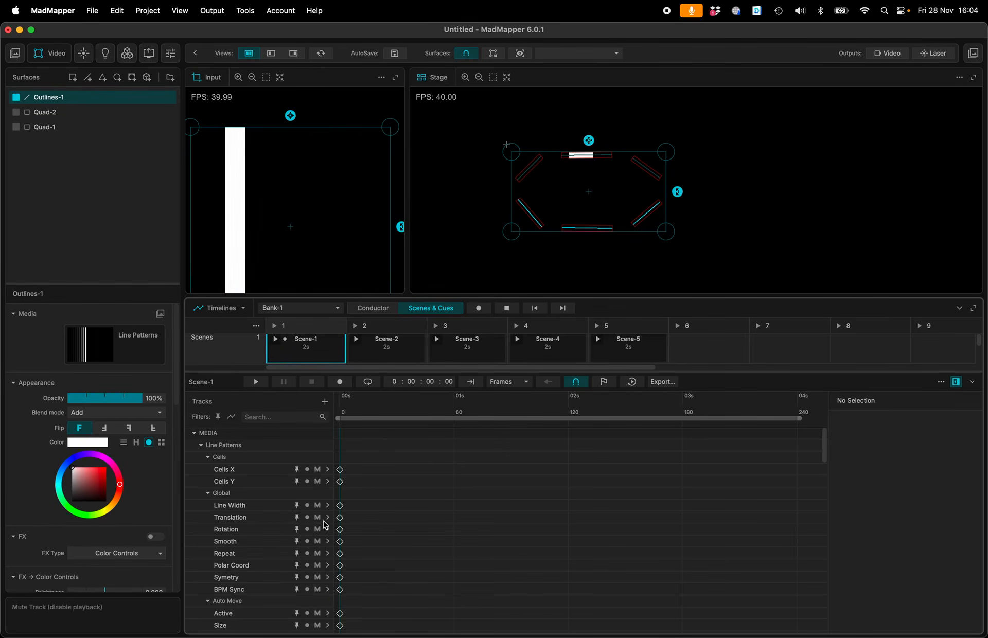
Add Line Width keyframes alternating between 1.000 and 0.000 at about 0.5, 1.3, 1.9 and 2.8 seconds.
left_click(328, 505)
left_click_drag(366, 525, 396, 497)
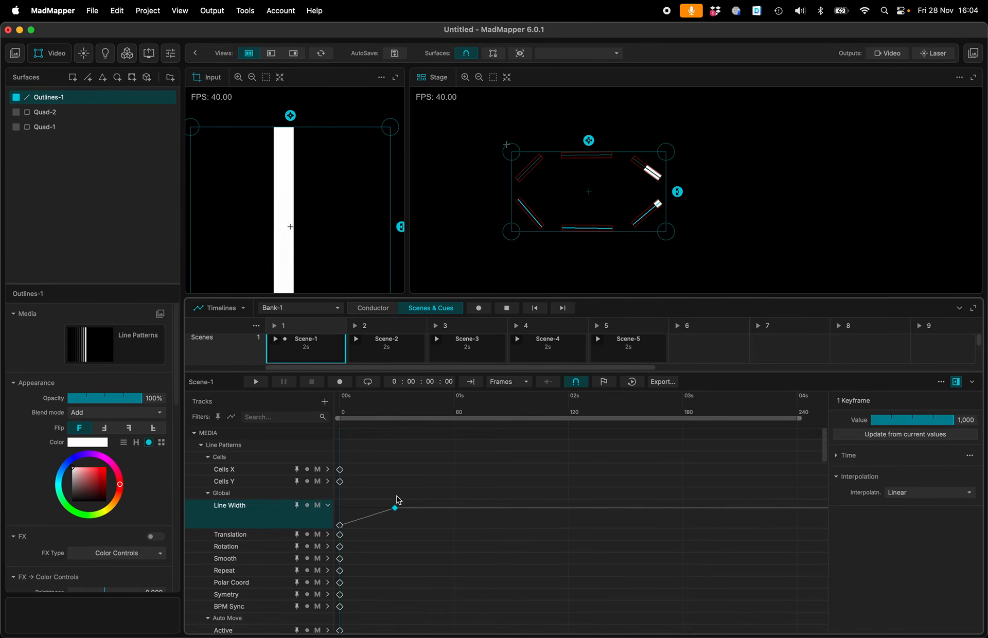
left_click_drag(474, 515, 486, 537)
left_click_drag(550, 524, 556, 508)
left_click(657, 510)
left_click_drag(658, 510, 664, 526)
Loop the first 2.9 seconds or so of Scene-1, play it, and show Outlines-1 in place of Quad-1.
left_click_drag(800, 422, 692, 438)
left_click(374, 384)
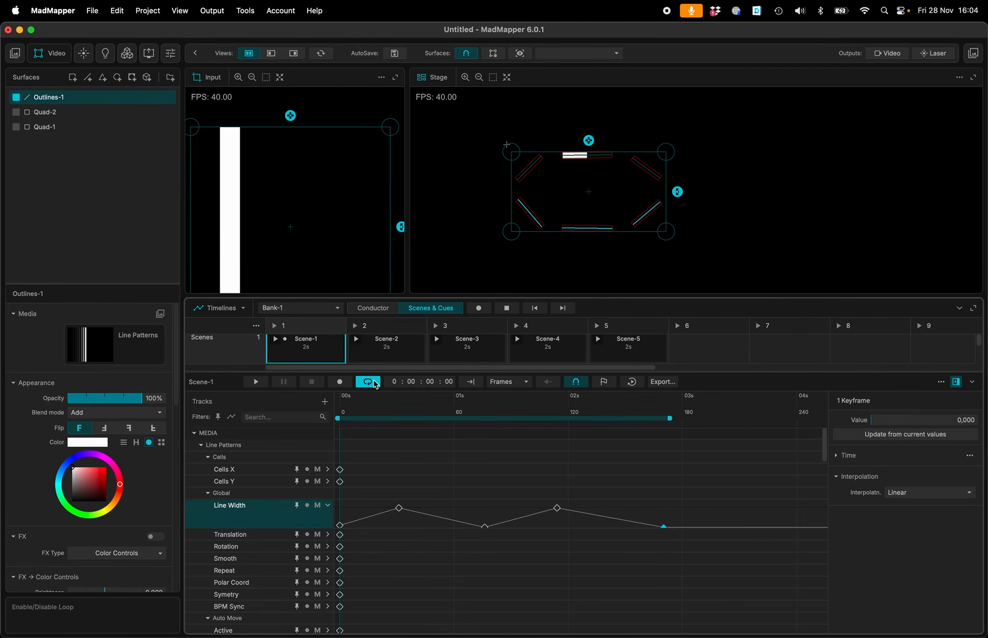
left_click(284, 382)
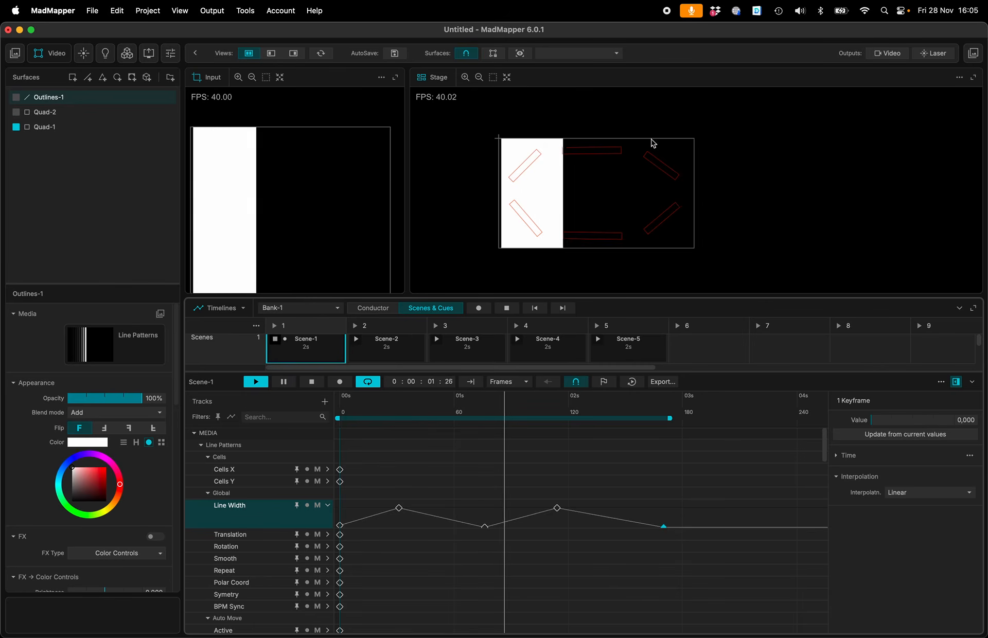
left_click(16, 127)
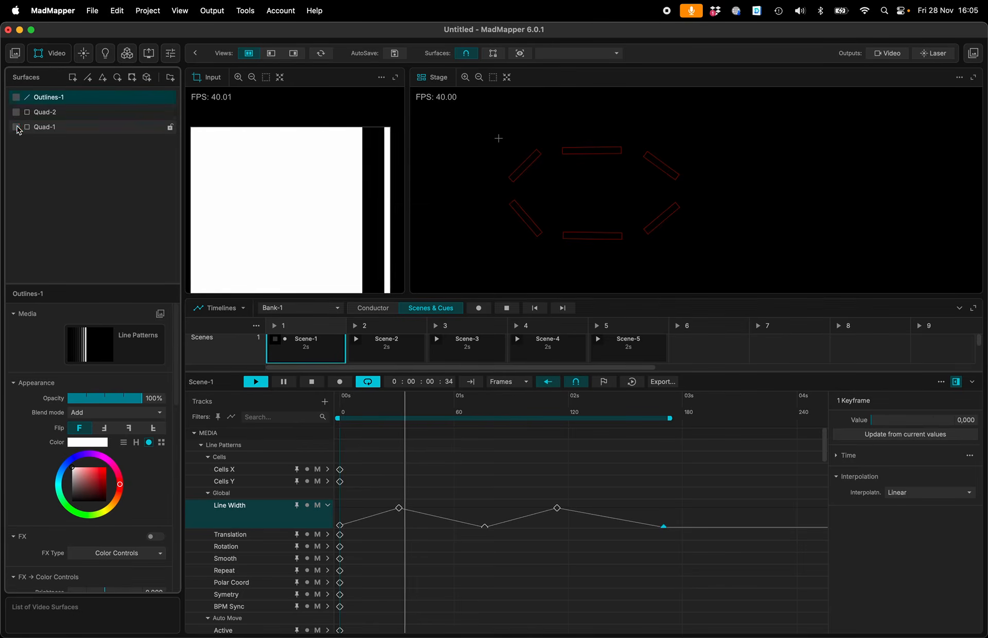
left_click(17, 97)
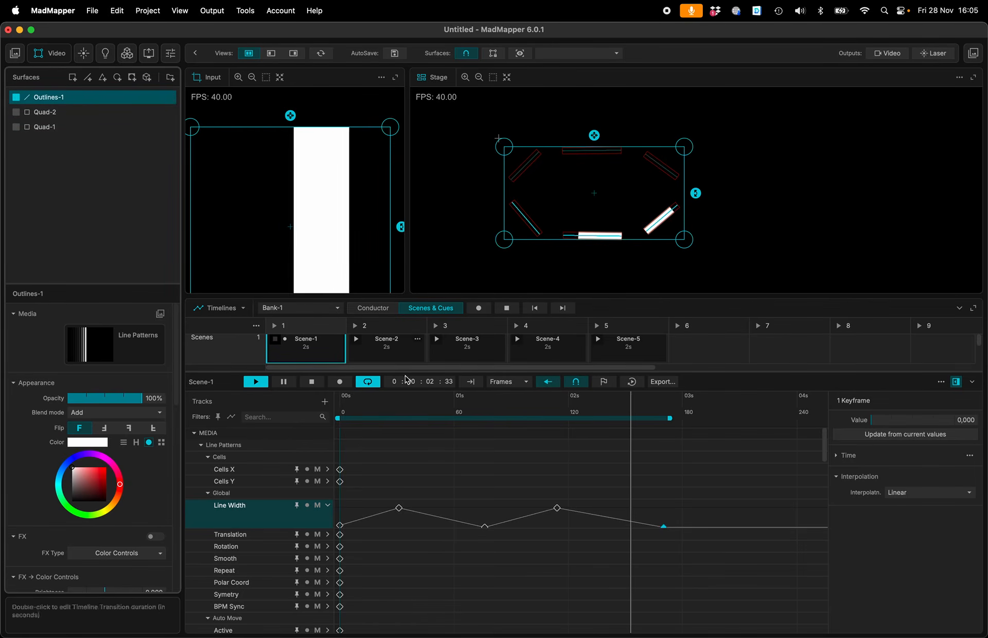
Try to duplicate the Line Width keyframes of Scene-1, and undo the duplication.
double_click(551, 517)
left_click_drag(654, 523, 439, 522)
key("super+d")
key("super+d")
key("super+d")
key("super+z")
key("super+z")
key("super+z")
key("super+z")
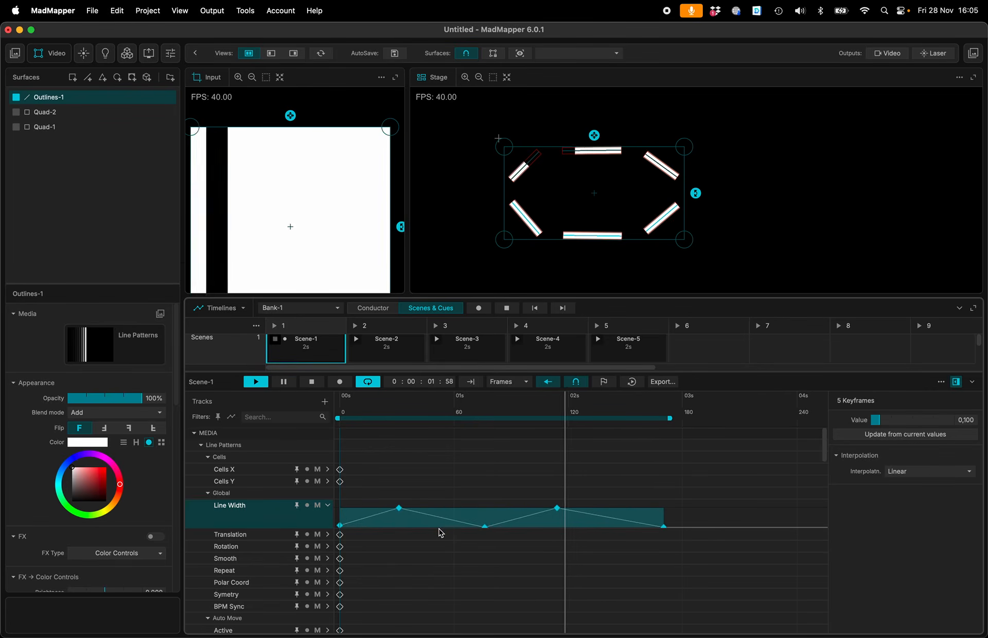
Delete all Line Width keyframes except the first one, and set that keyframe's value to 0.159.
left_click(387, 498)
left_click_drag(387, 498, 677, 558)
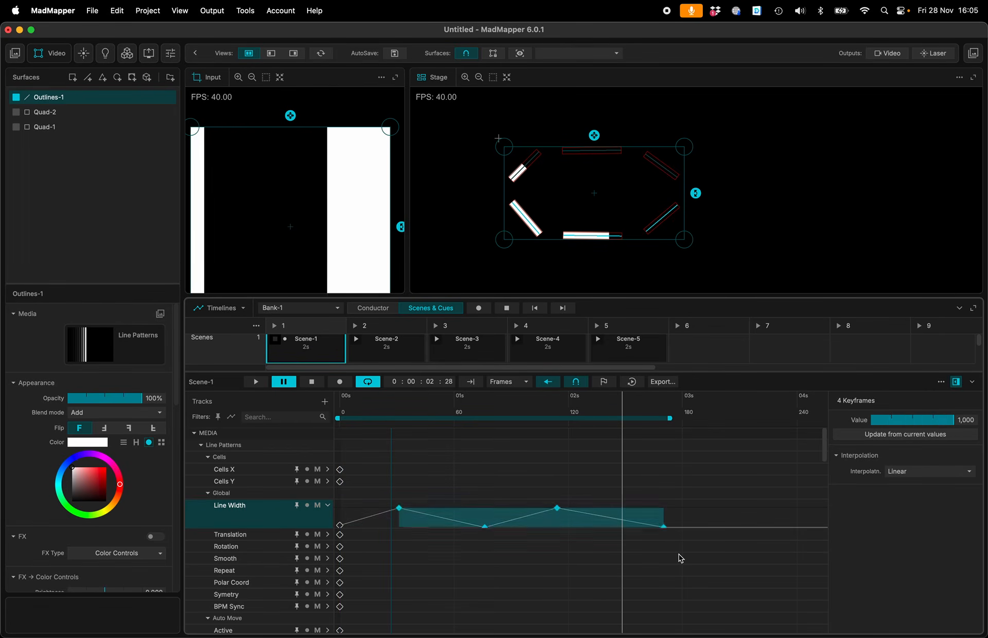
key("BackSpace")
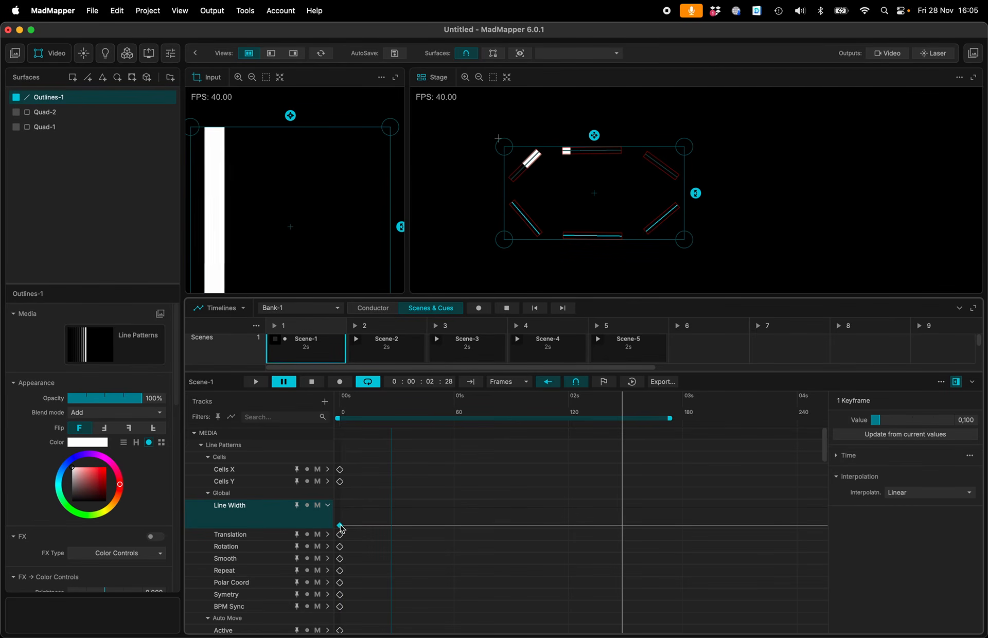
left_click_drag(339, 525, 339, 523)
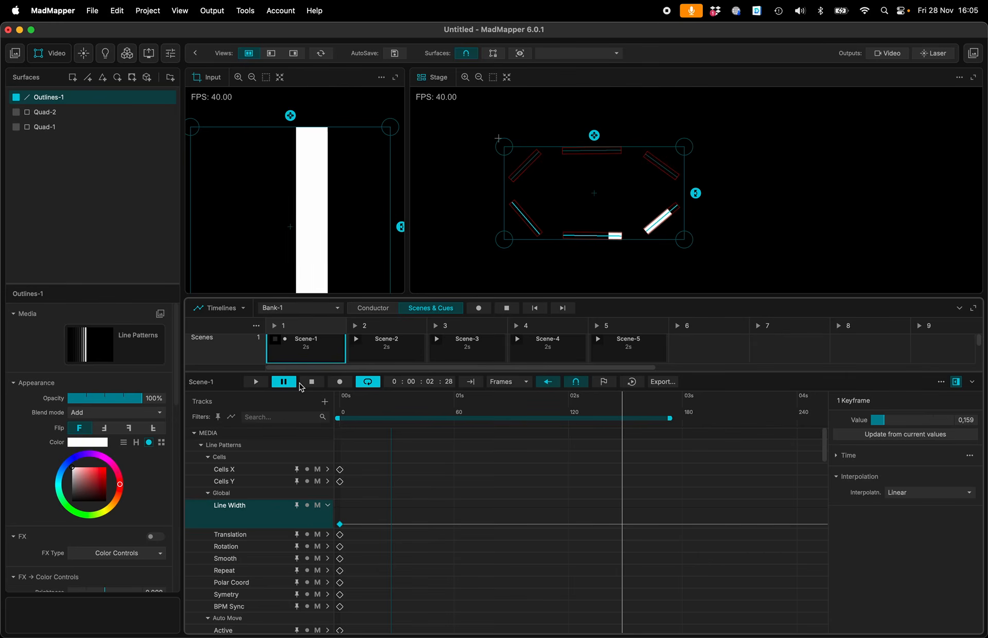
Move the playhead to 1 second and add a Rotation keyframe with value 0.000 there.
left_click_drag(432, 413, 389, 413)
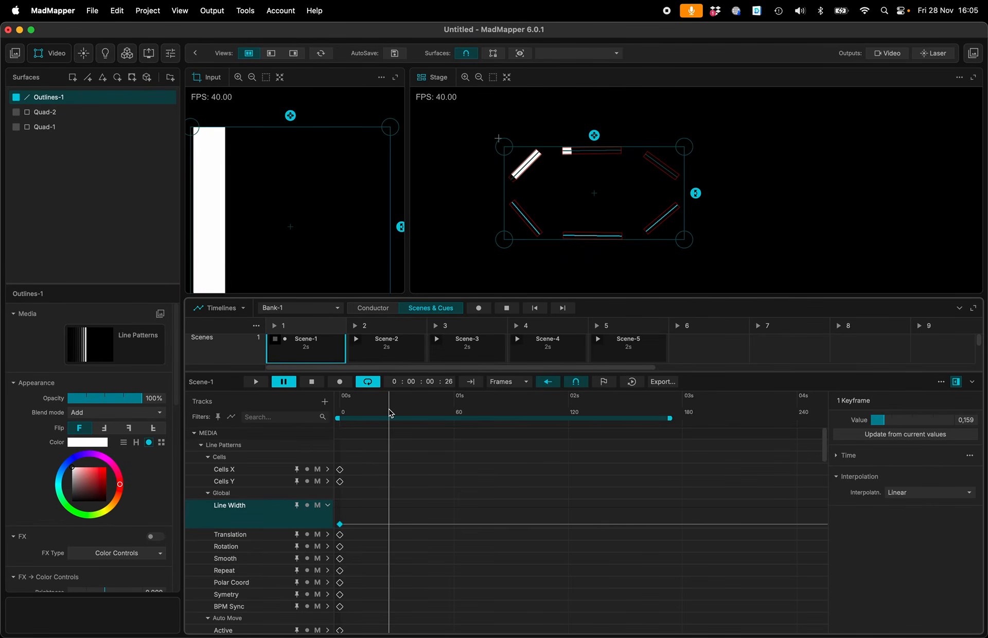
left_click(455, 413)
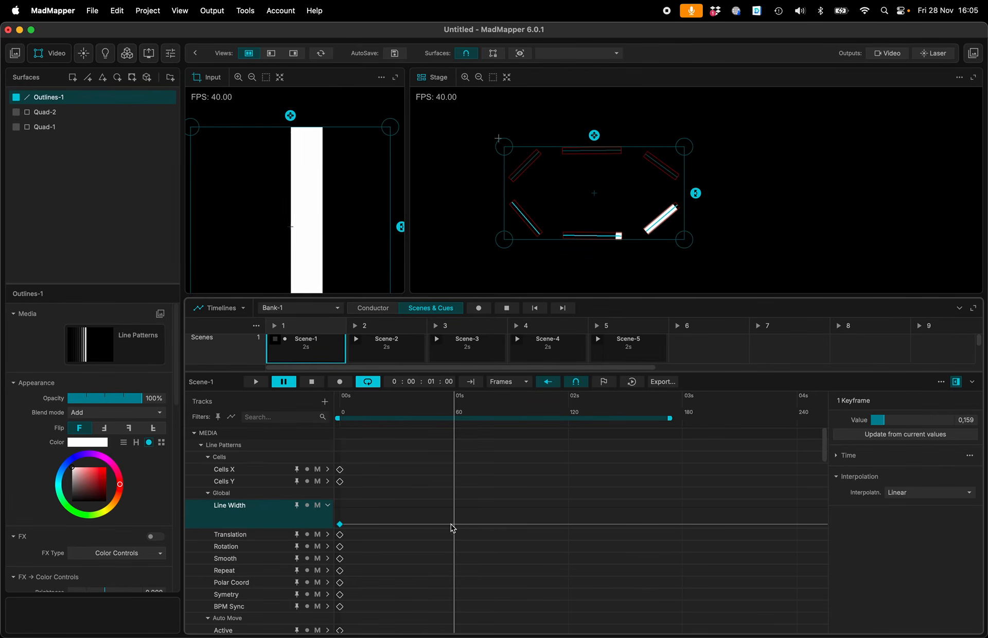
scroll(260, 540, "down", 1)
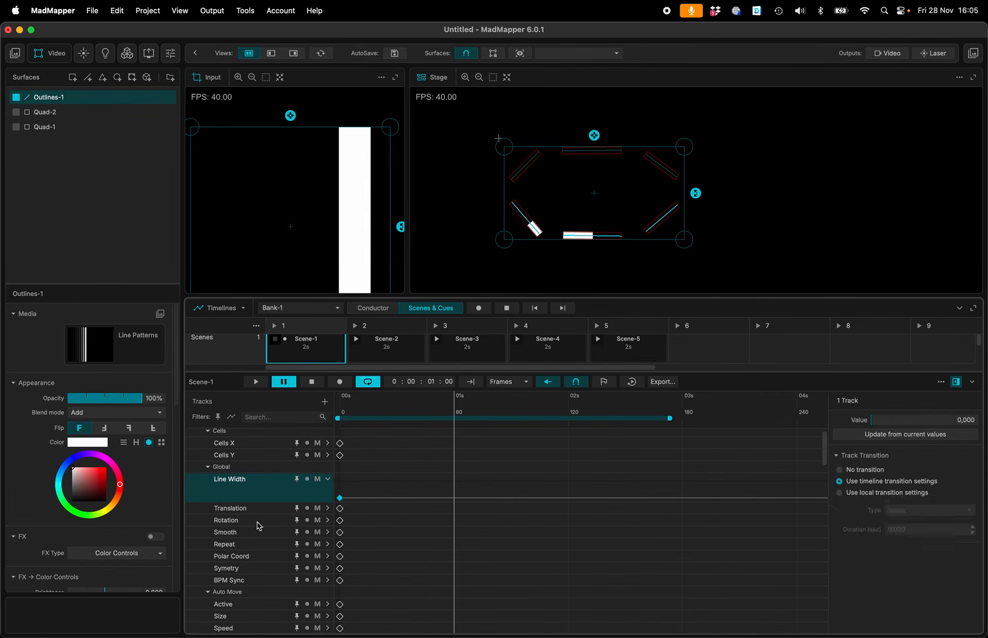
left_click(260, 520)
left_click(327, 520)
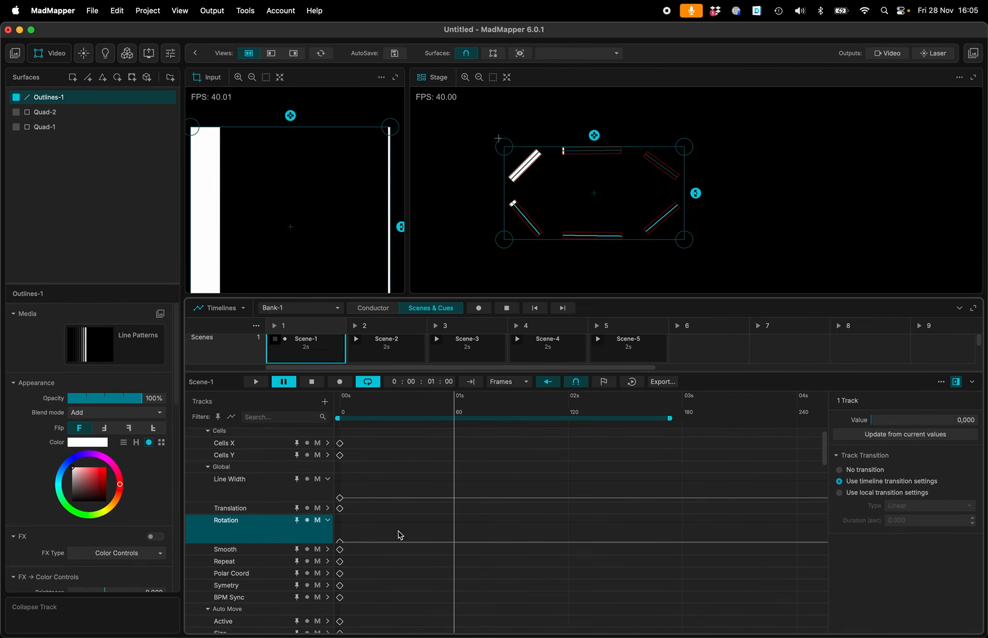
mouse_move(458, 544)
left_mouse_down()
mouse_move(455, 533)
mouse_move(456, 545)
left_mouse_up()
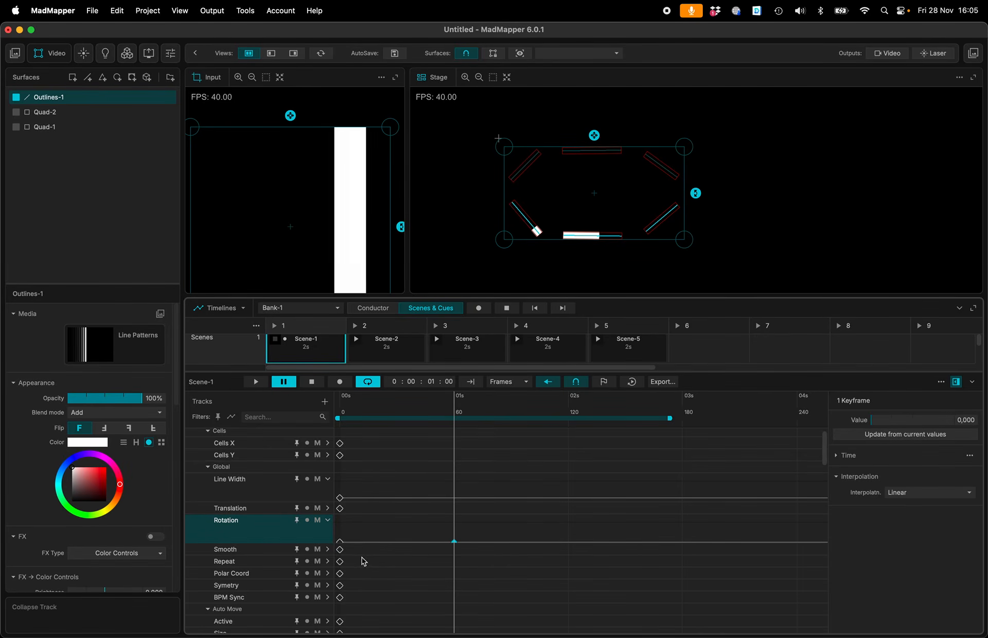
Add Smooth keyframes to Scene-1 with value 1.000 at about 1 second and 0.000 at about 2 seconds.
left_click(328, 549)
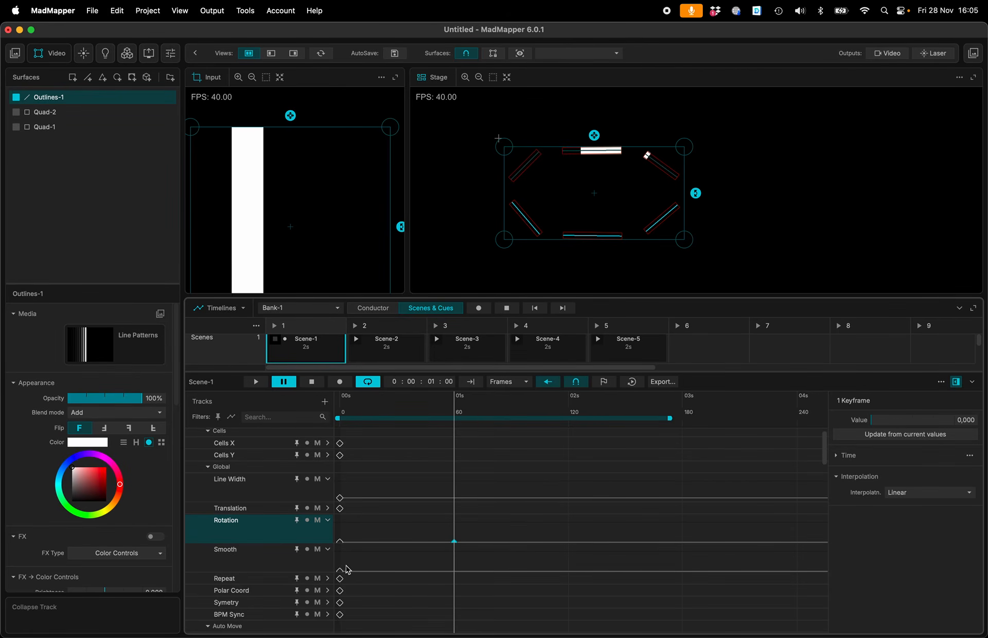
left_click_drag(459, 570, 504, 551)
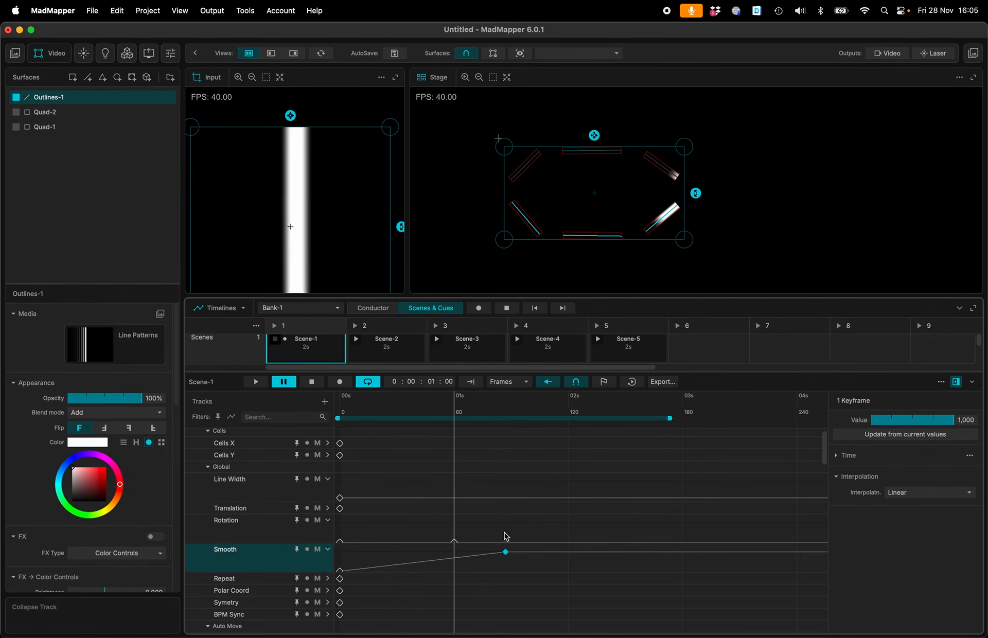
left_click(570, 552)
left_click_drag(569, 552, 570, 570)
left_click_drag(503, 551, 453, 550)
key("super+a")
right_click(475, 556)
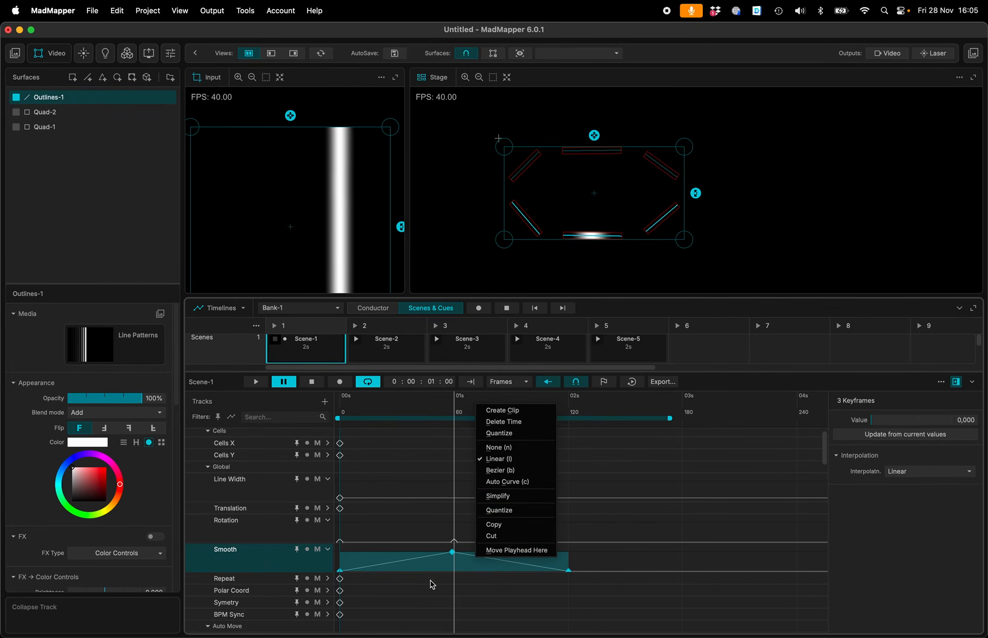
key("Escape")
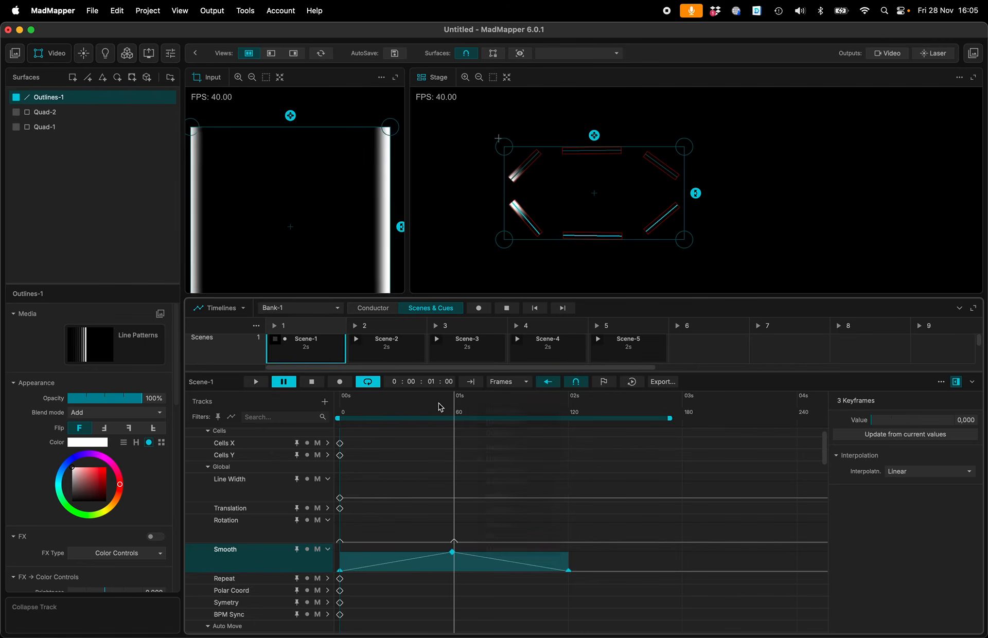
Shorten the loop range of Scene-1 to about 2 seconds and play its timeline.
left_click_drag(669, 418, 571, 425)
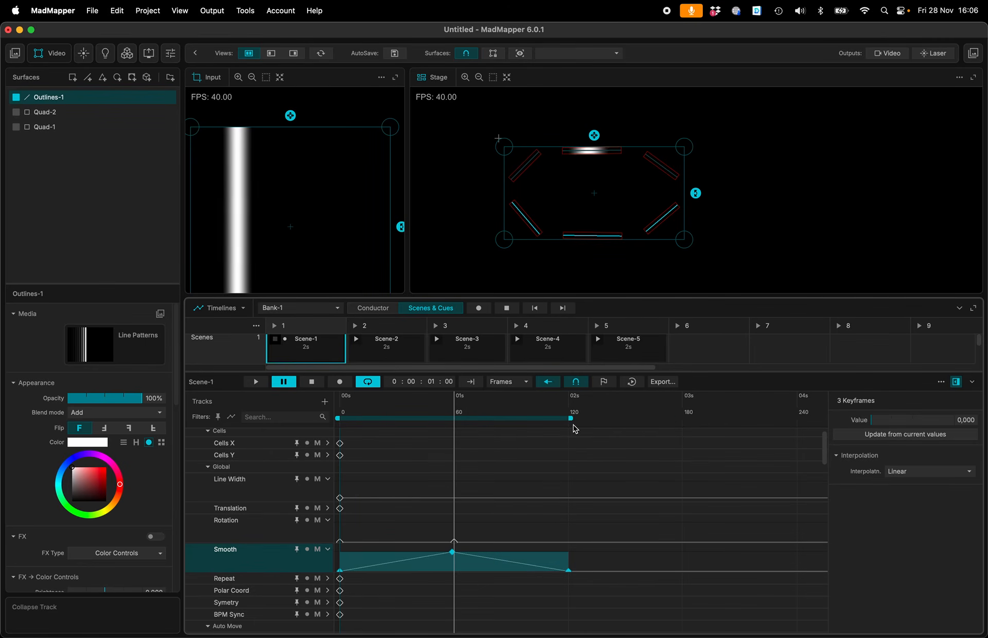
key("space")
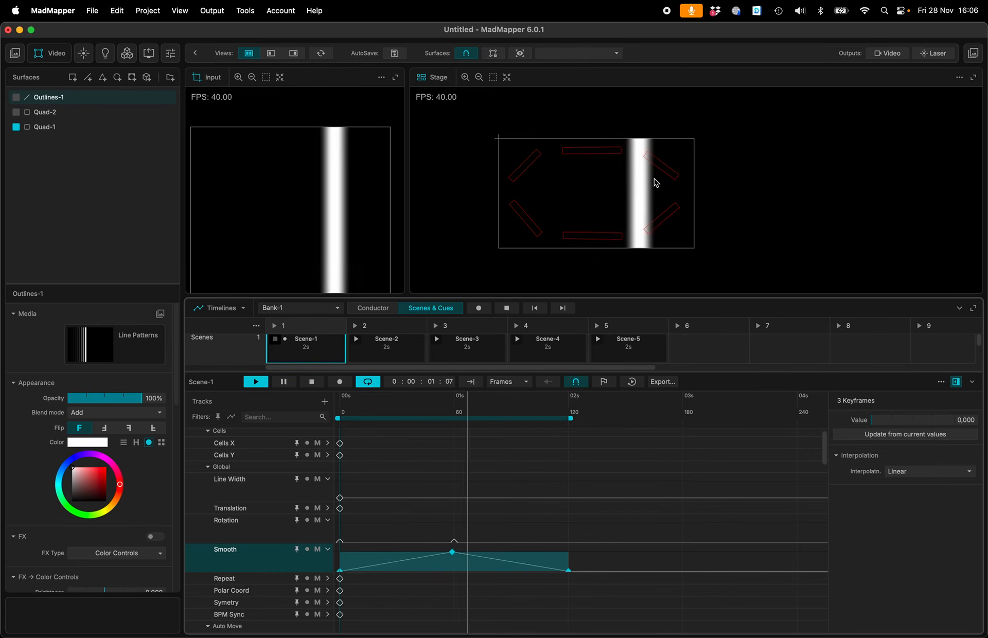
Stop Scene-1's timeline and add an audio track to it.
scroll(653, 185, "up", 5)
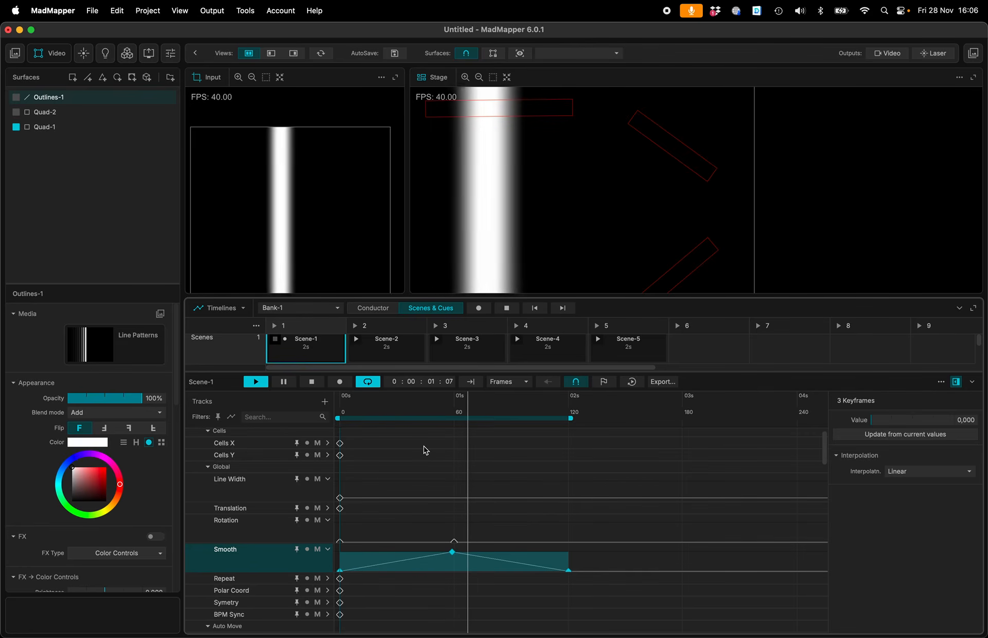
left_click(311, 383)
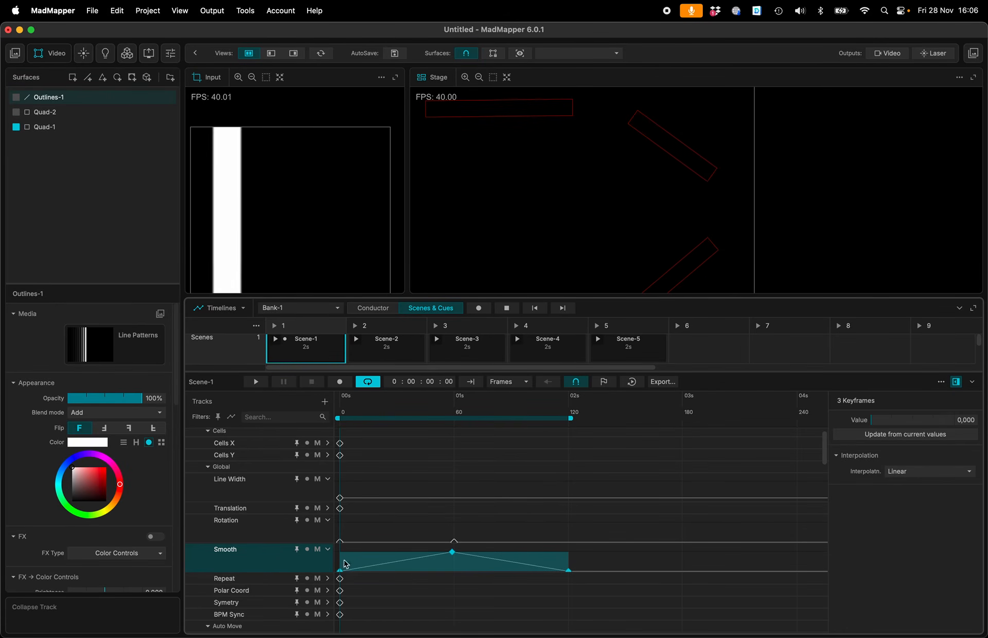
scroll(393, 551, "up", 2)
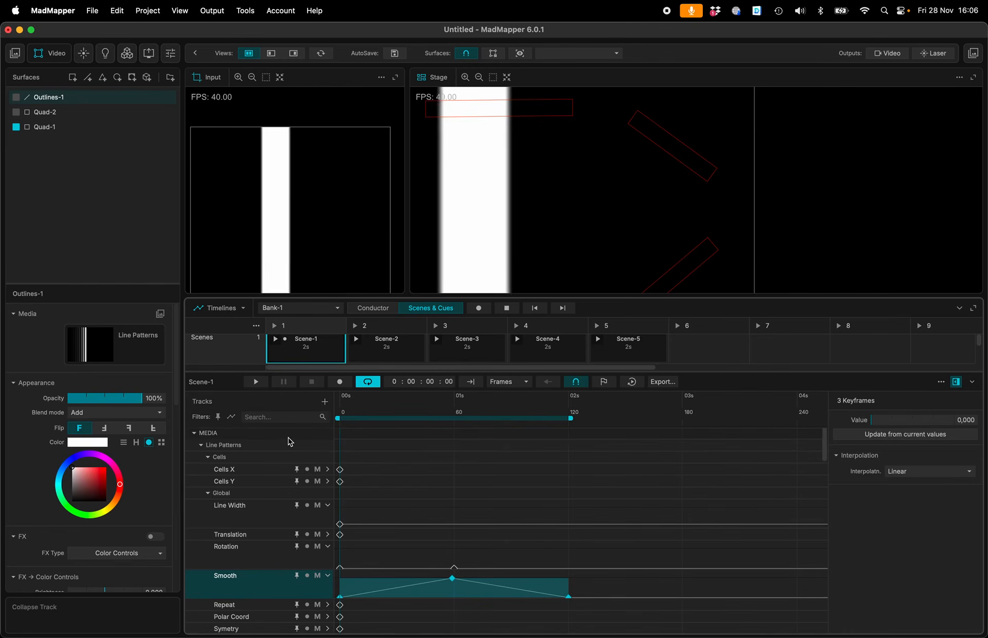
left_click(324, 401)
left_click(341, 412)
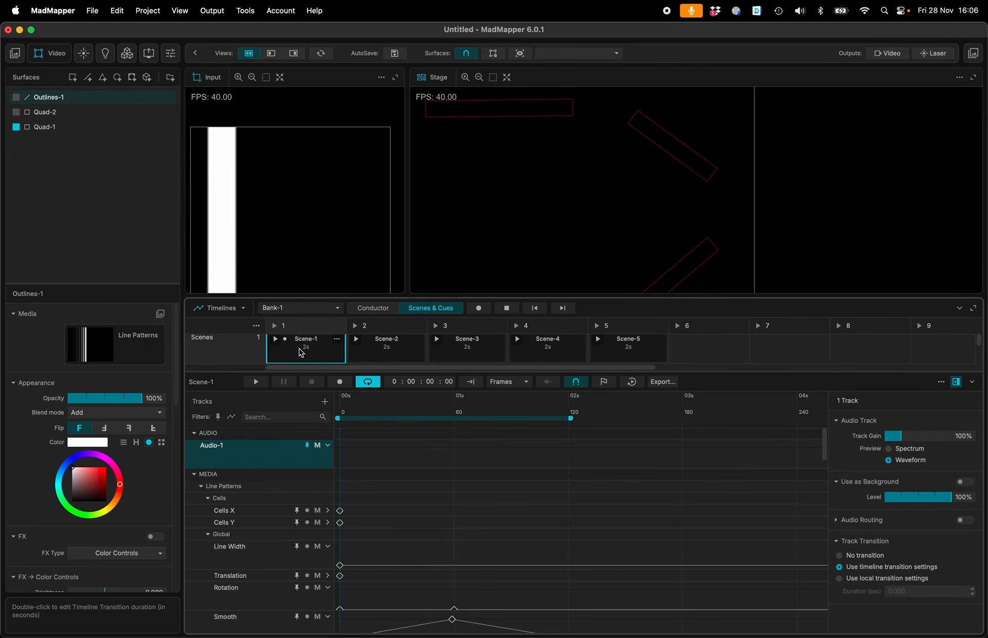
Select Scene-2 and switch from the scenes to the Conductor timeline.
left_click(387, 350)
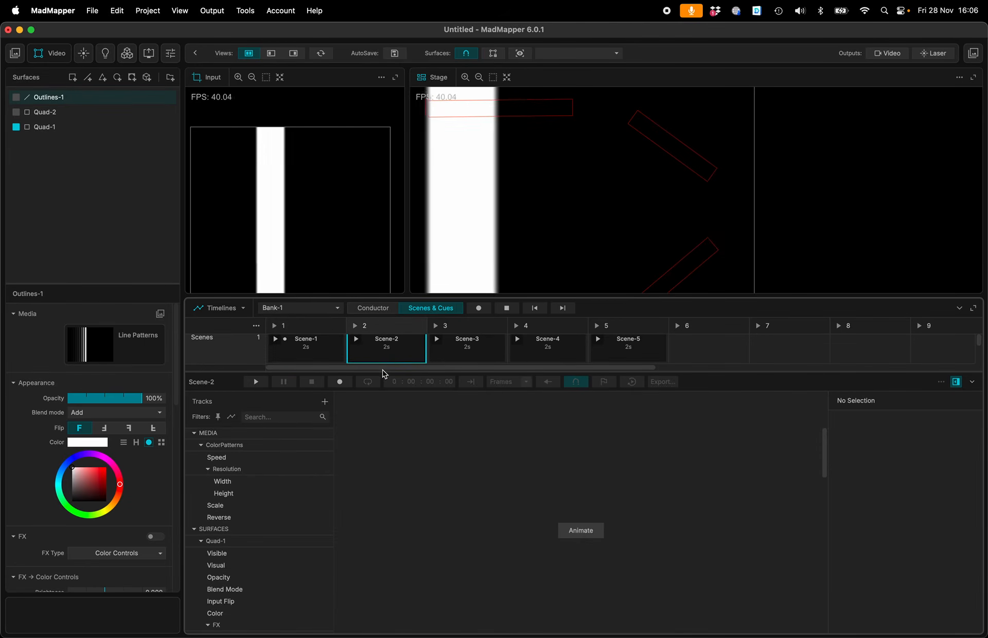
left_click_drag(384, 371, 386, 400)
left_click(366, 310)
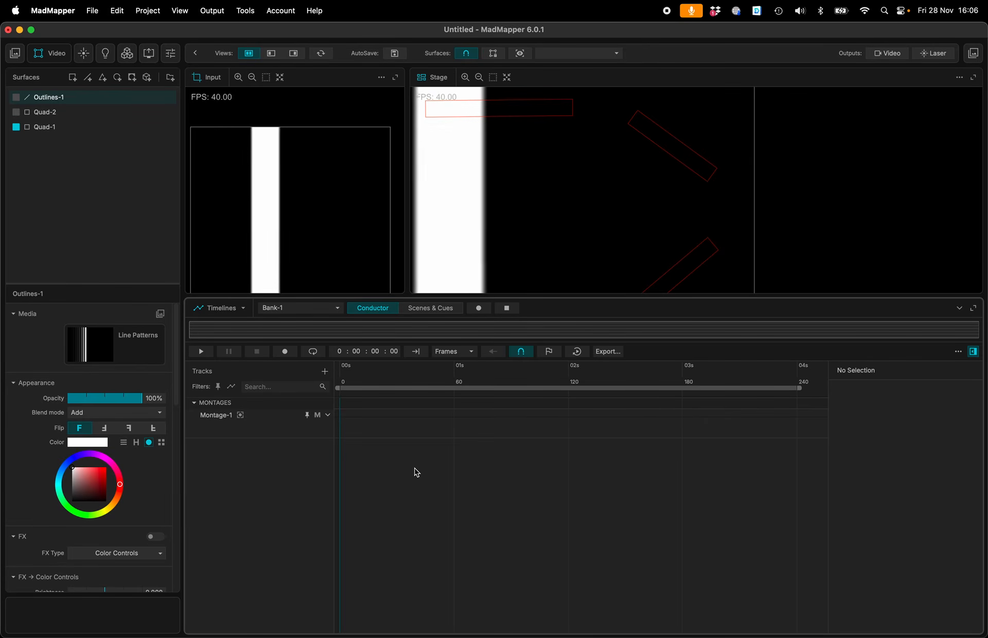
Show only the Stage view, hide Quad-1 and make Outlines-1 visible.
scroll(447, 231, "left", 1)
scroll(446, 232, "down", 1)
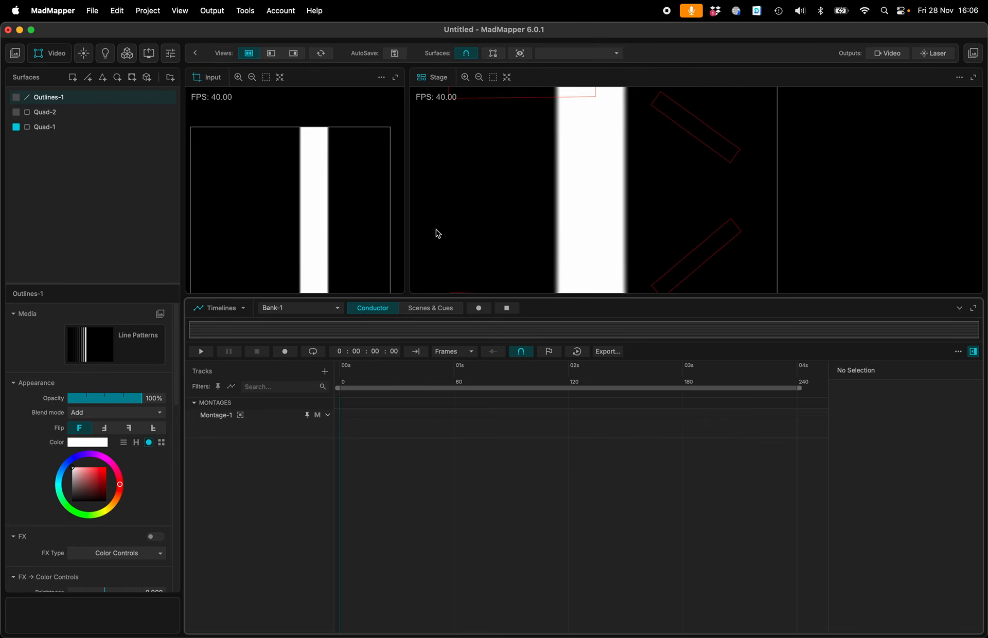
left_click(293, 53)
scroll(347, 176, "down", 5)
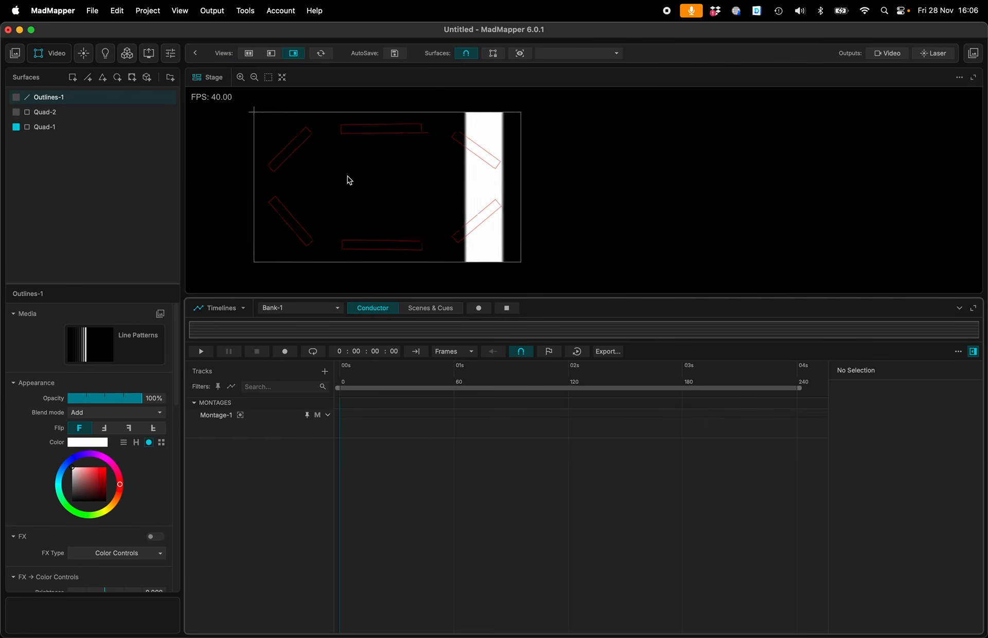
scroll(348, 175, "up", 2)
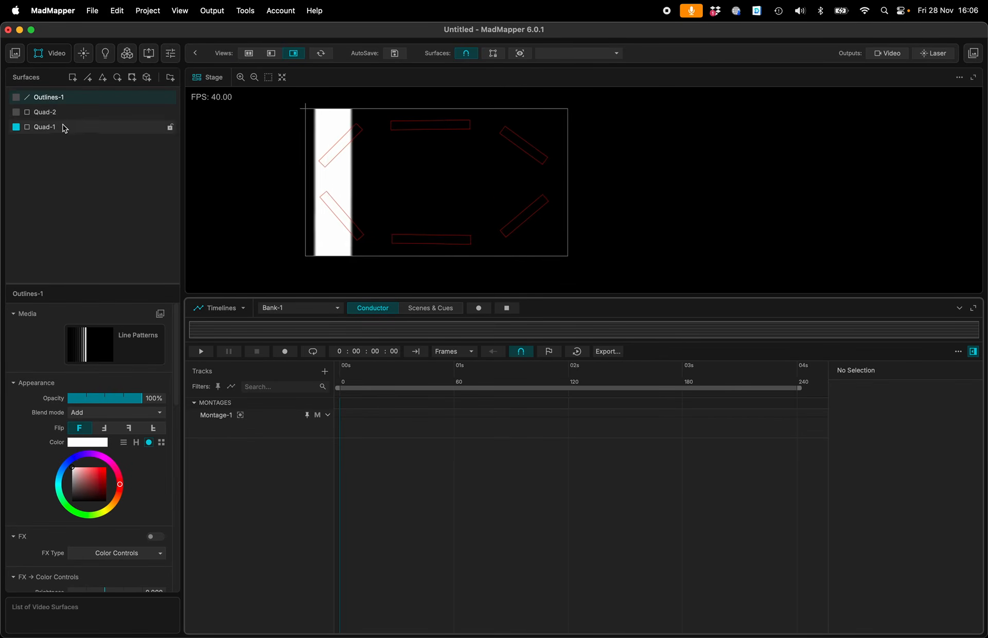
left_click(17, 127)
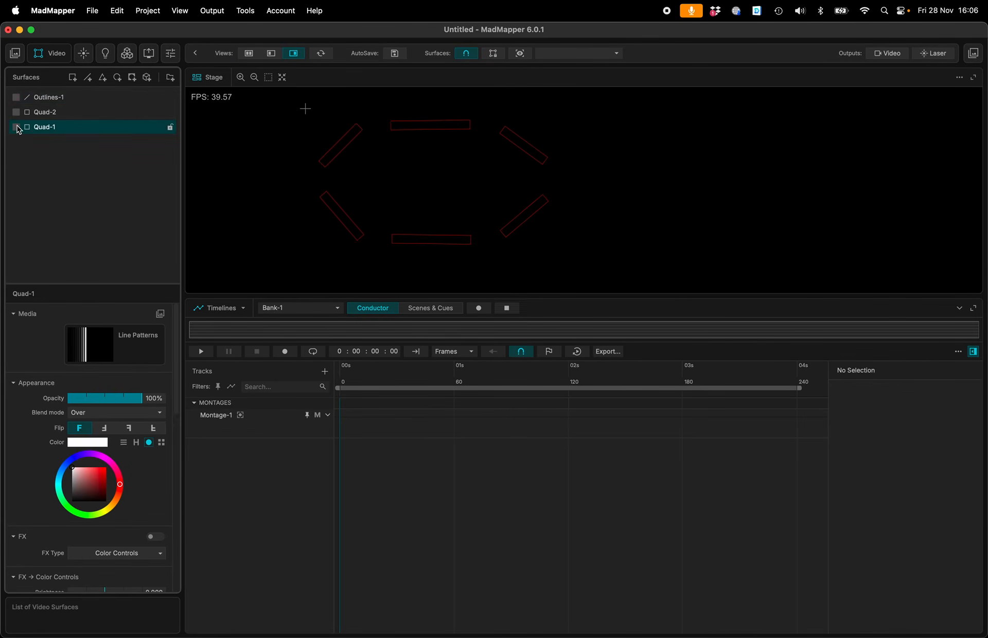
left_click(50, 100)
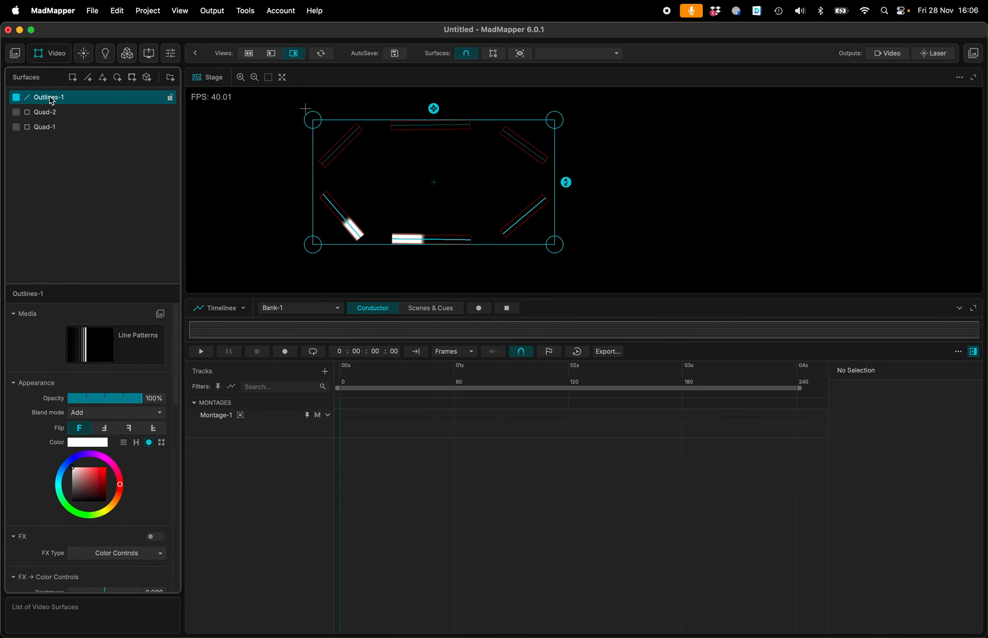
Add an audio track to the Conductor timeline and browse to the audio folder in MadMapper's Content folder.
left_click(324, 372)
left_click(355, 380)
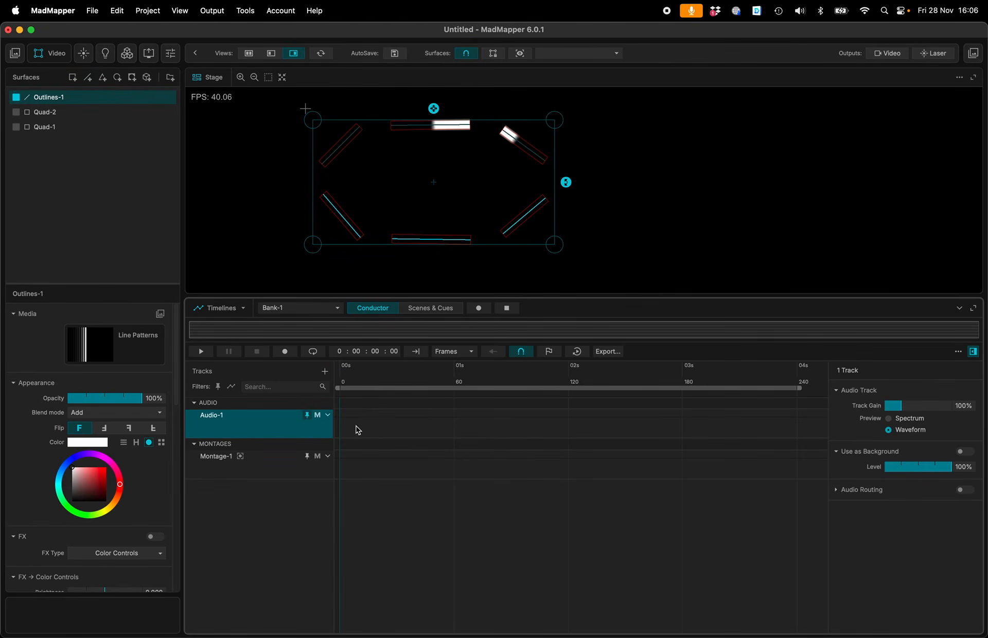
left_click(511, 339)
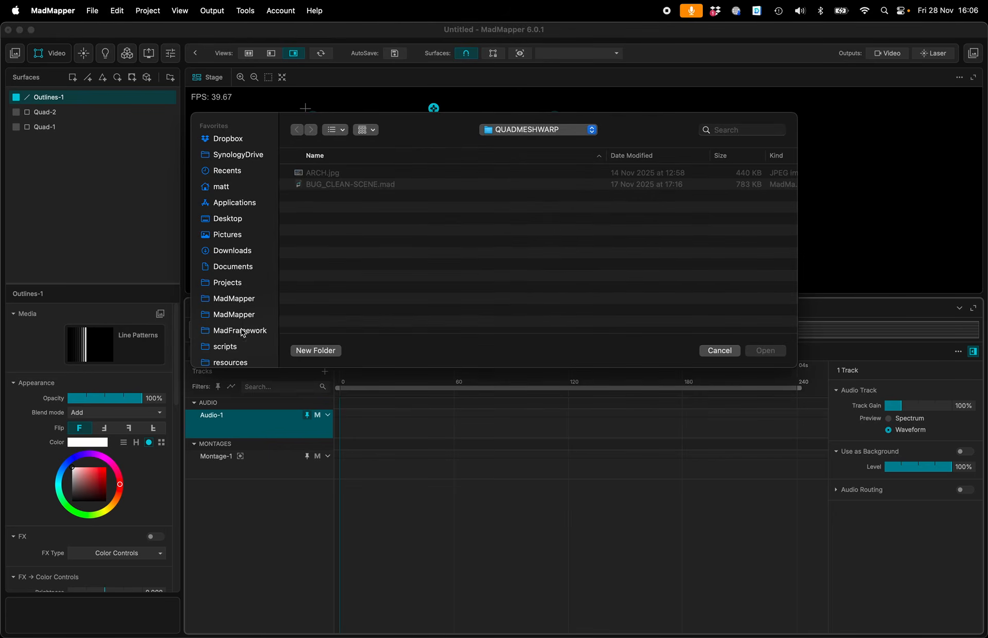
left_click(245, 315)
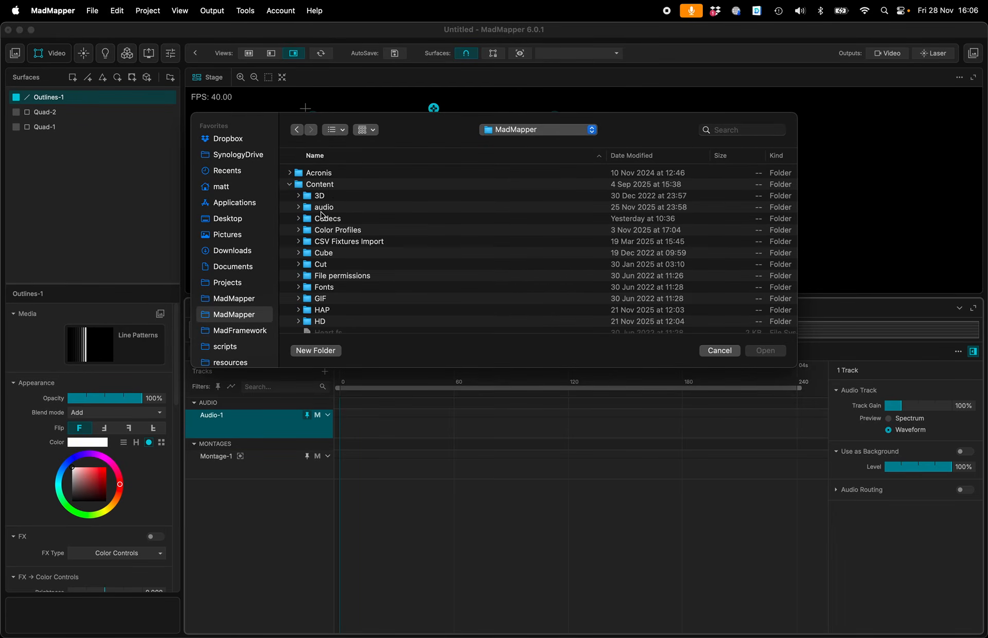
left_click(323, 208)
double_click(323, 208)
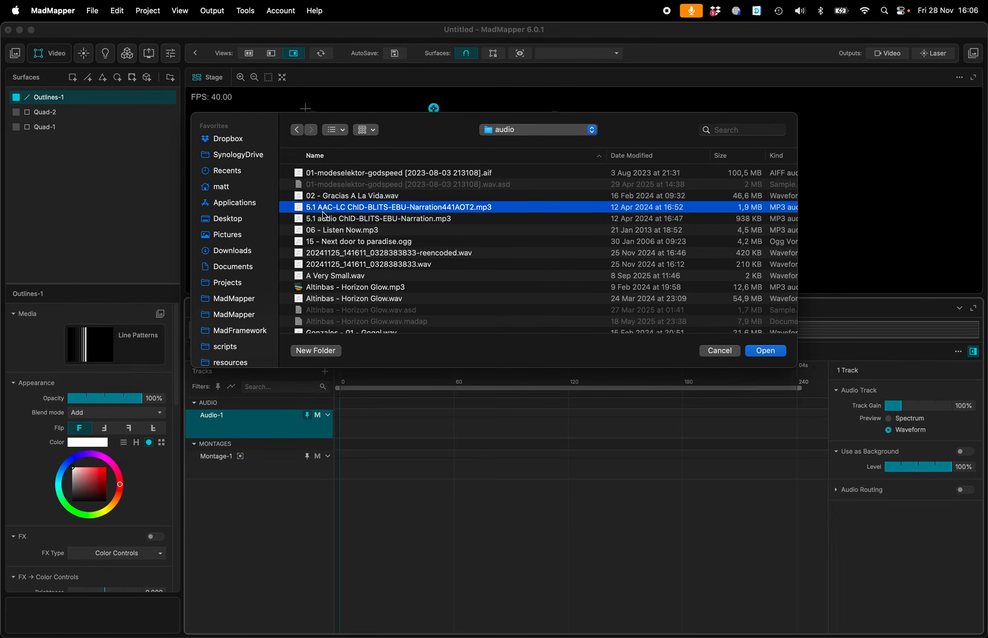
Load Altinbas - Horizon Glow.mp3 onto the audio track and adjust the timeline BPM to the detected 142.
scroll(338, 254, "down", 15)
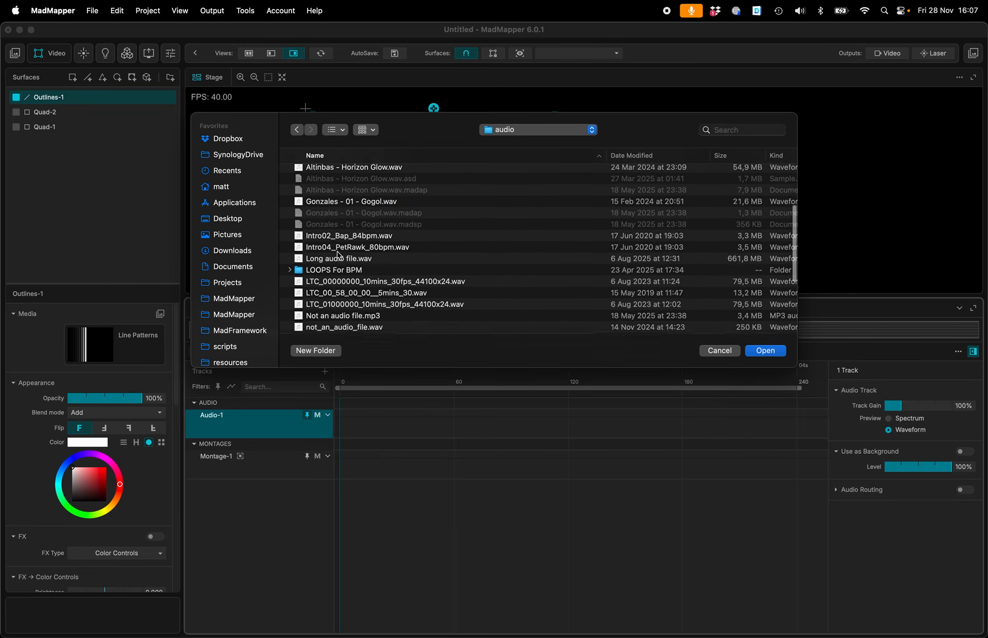
scroll(338, 254, "down", 5)
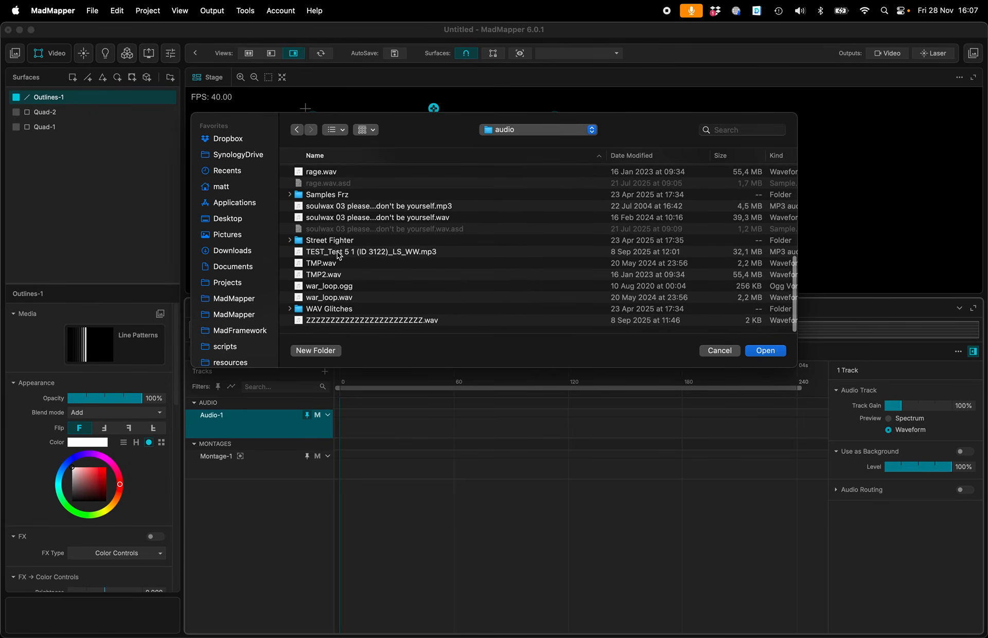
scroll(338, 254, "down", 2)
scroll(338, 255, "up", 15)
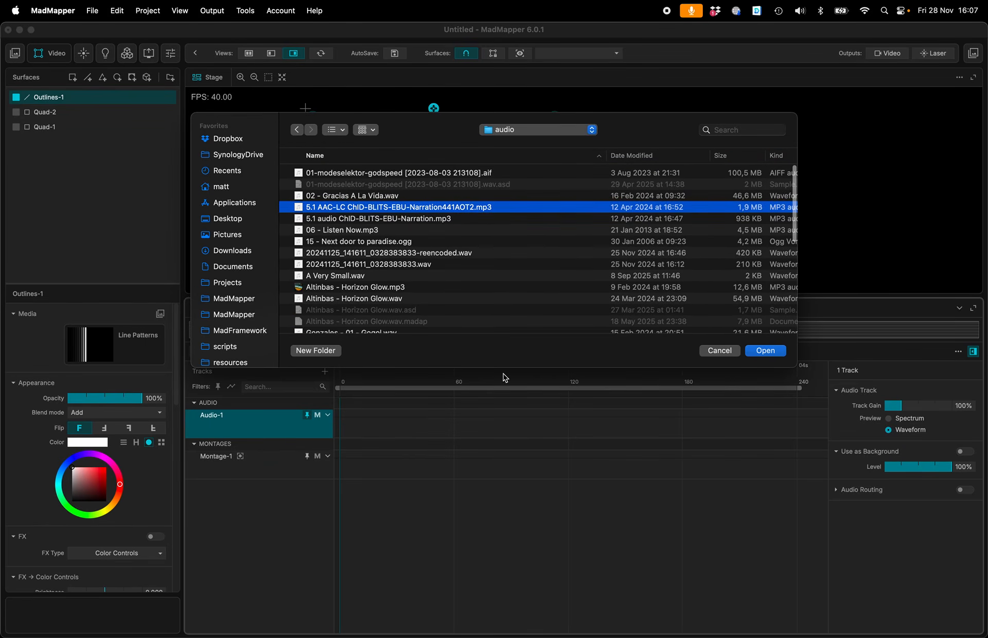
double_click(377, 290)
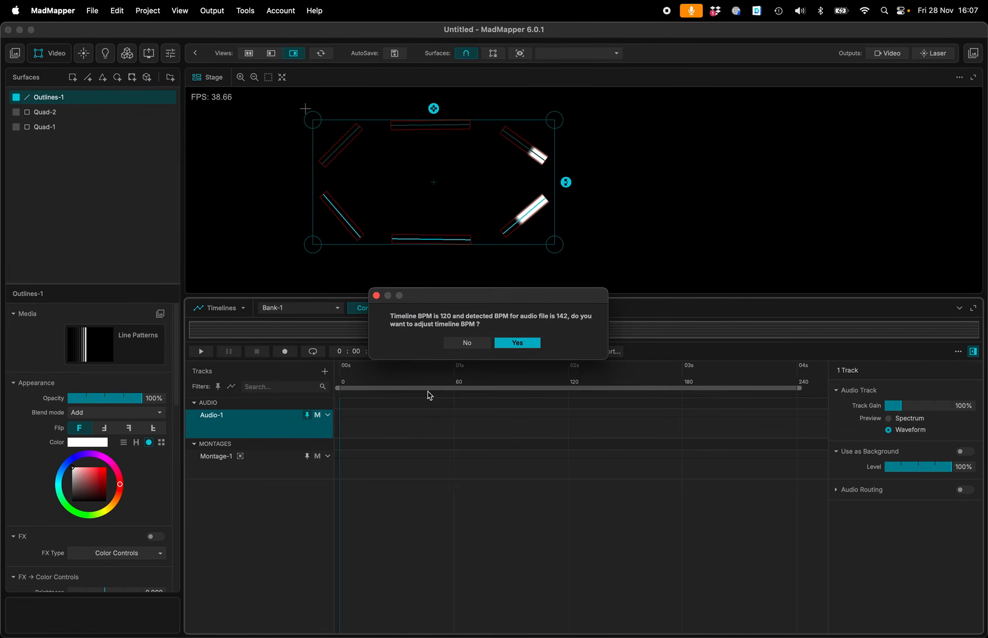
left_click(511, 343)
left_click_drag(460, 410, 423, 415)
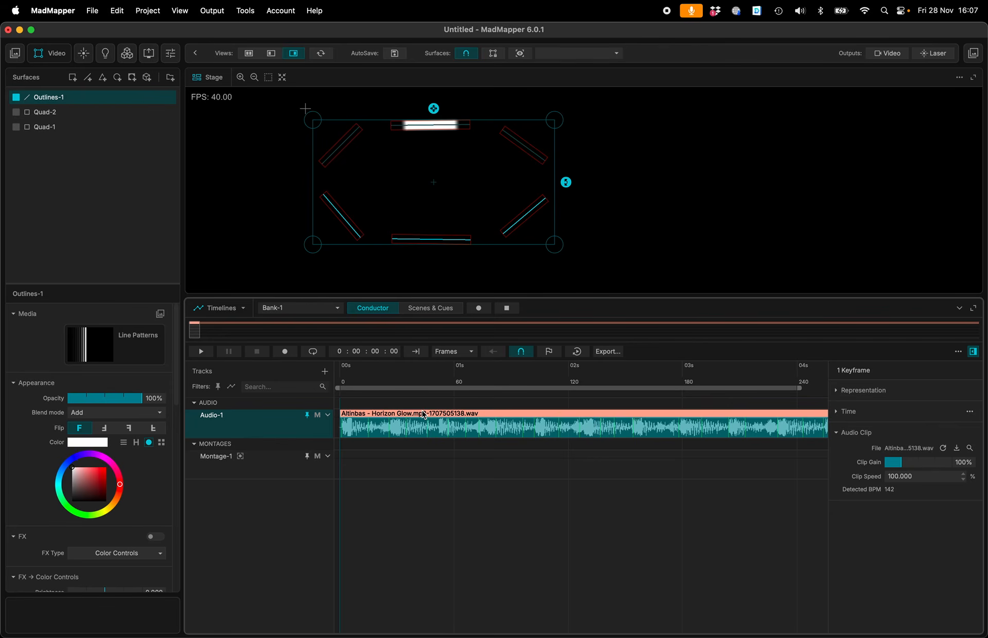
Add a Line Patterns clip at the start of the Montage-1 track and lengthen it to about 3.8 seconds.
scroll(556, 389, "down", 3)
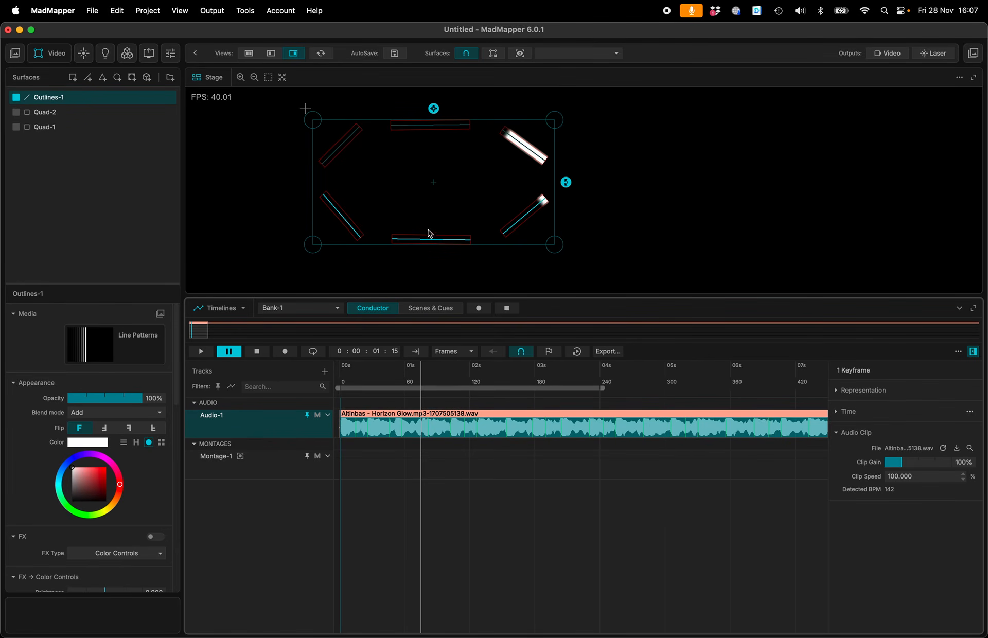
double_click(362, 477)
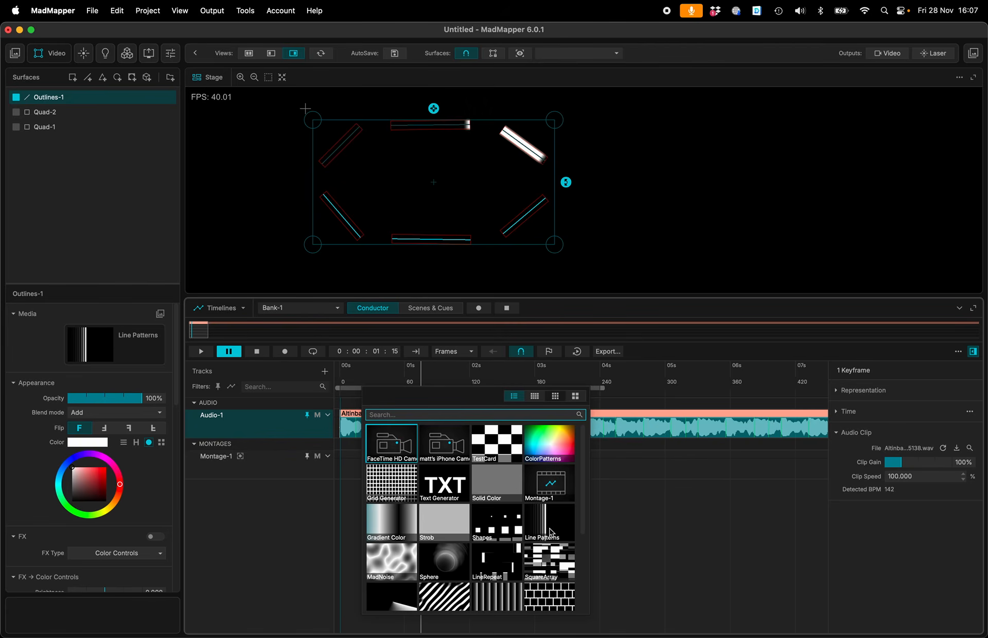
left_click(262, 467)
left_click(255, 464)
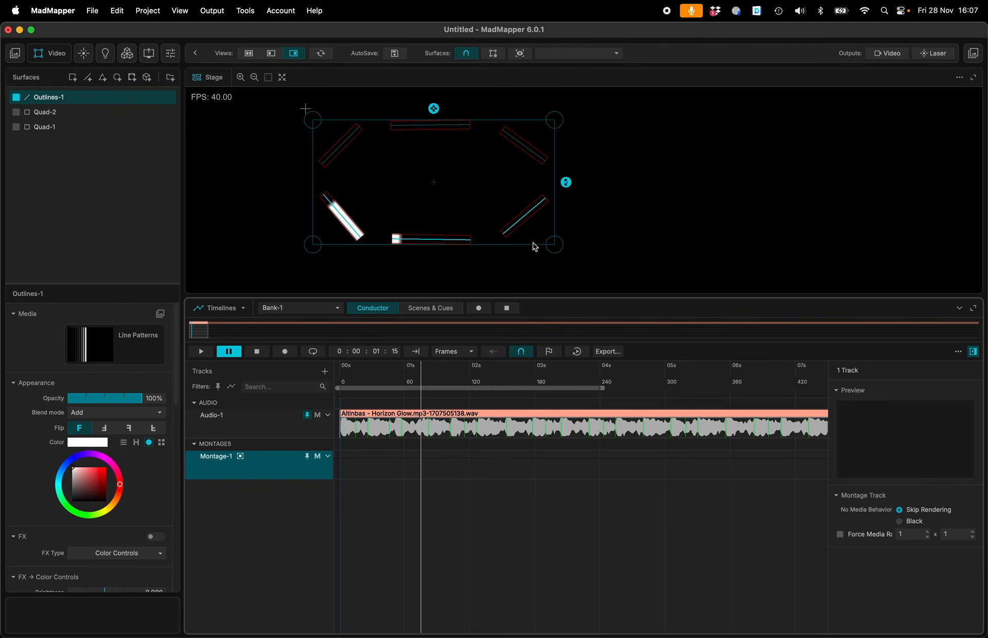
double_click(354, 474)
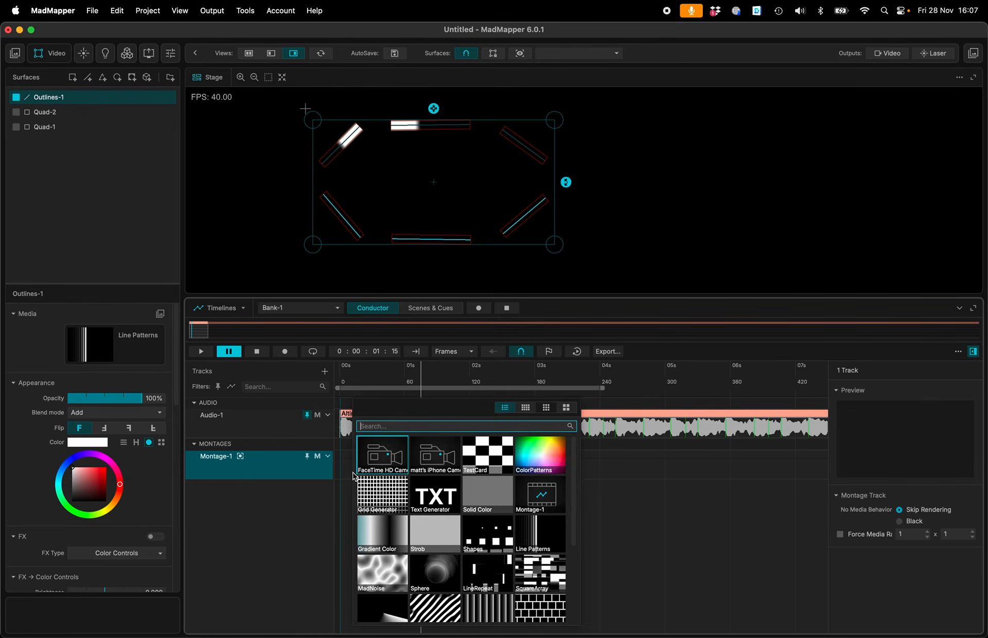
left_click(537, 539)
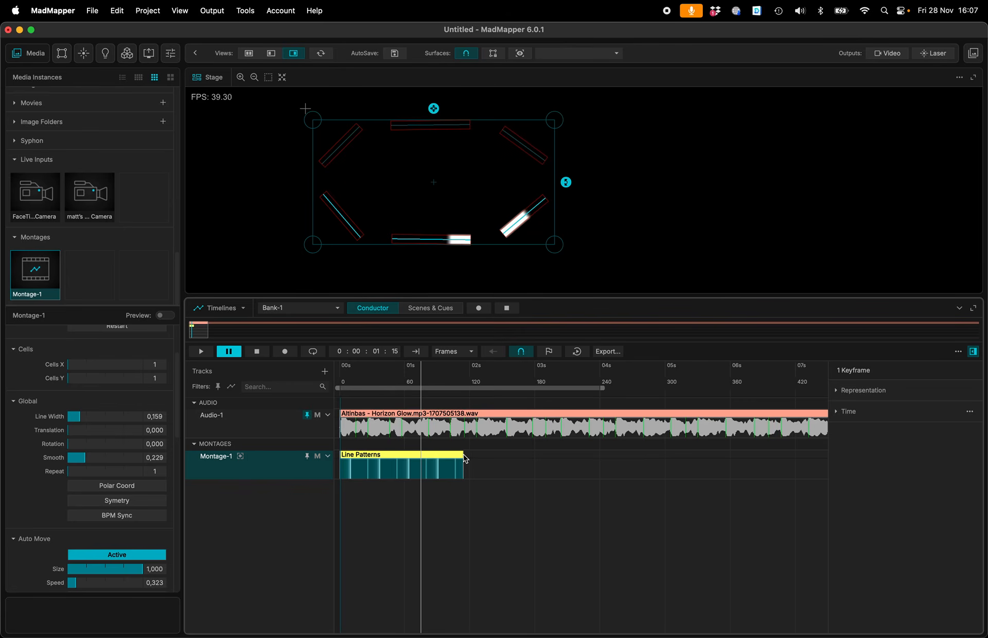
left_click_drag(463, 458, 577, 468)
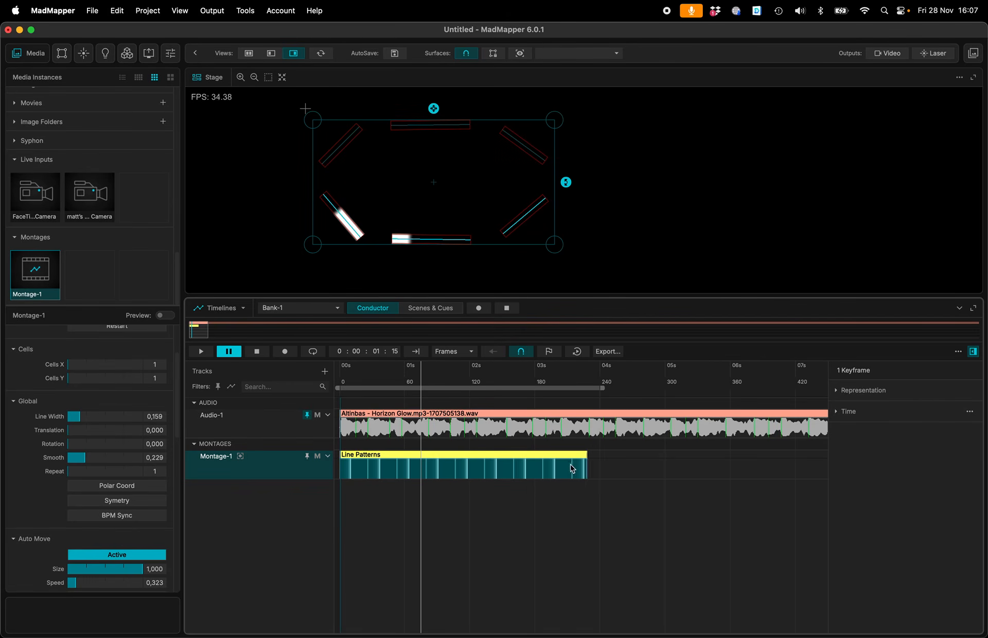
Examine the audio waveform closely around the end of the Line Patterns clip.
scroll(465, 456, "up", 6)
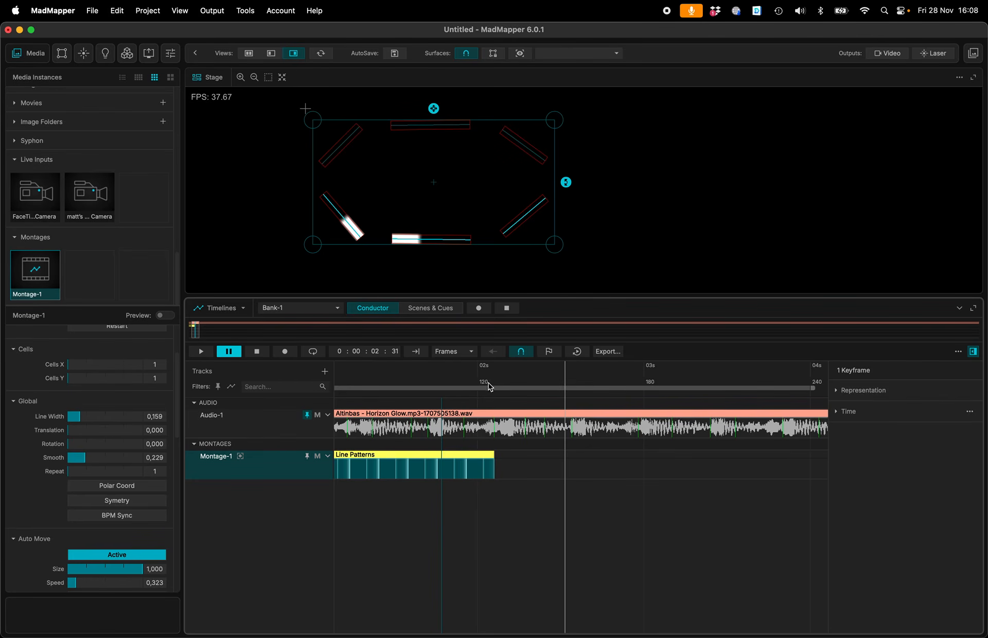
key("space")
scroll(506, 446, "up", 5)
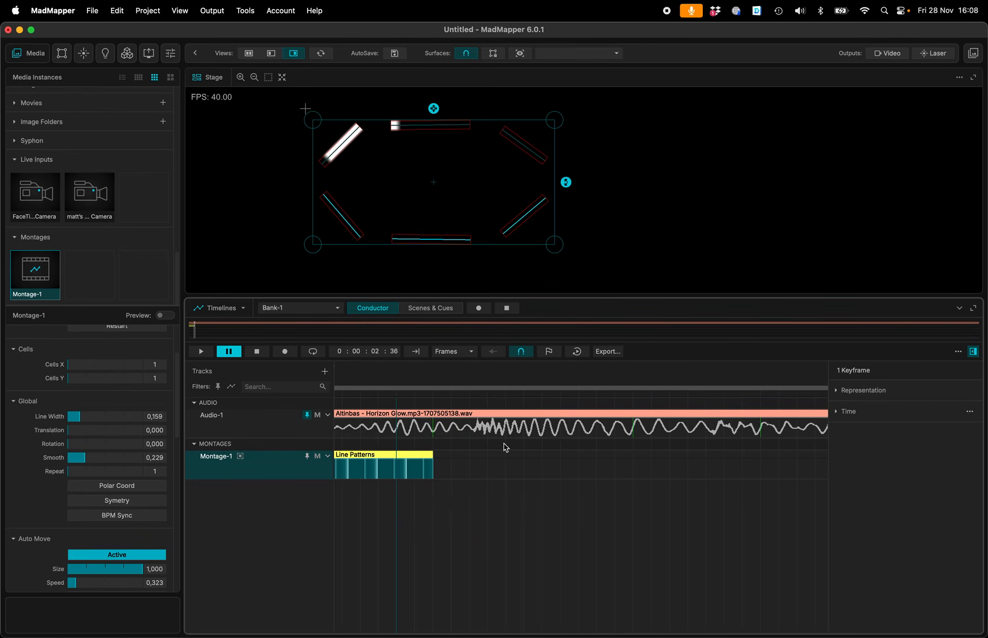
scroll(469, 446, "down", 1)
scroll(450, 456, "down", 5)
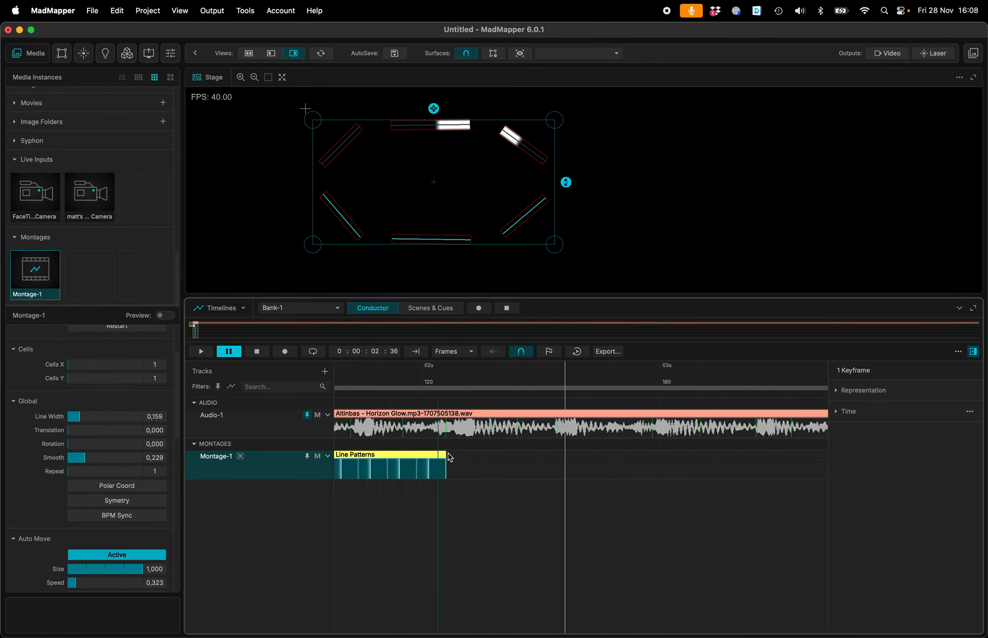
scroll(450, 456, "down", 4)
scroll(448, 457, "down", 2)
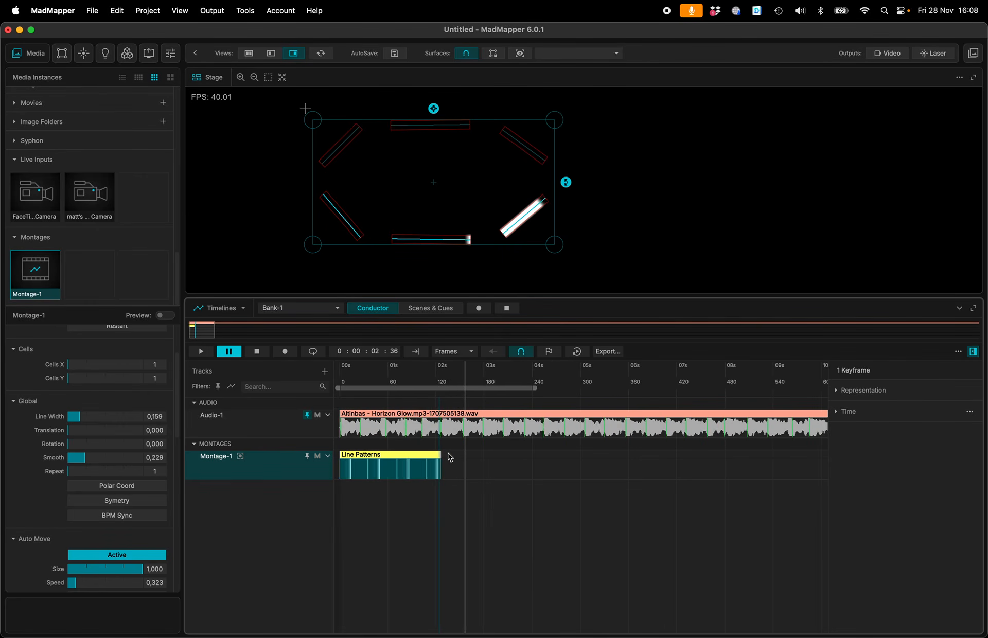
Enable Use as Background for the Conductor's audio track.
left_click(280, 426)
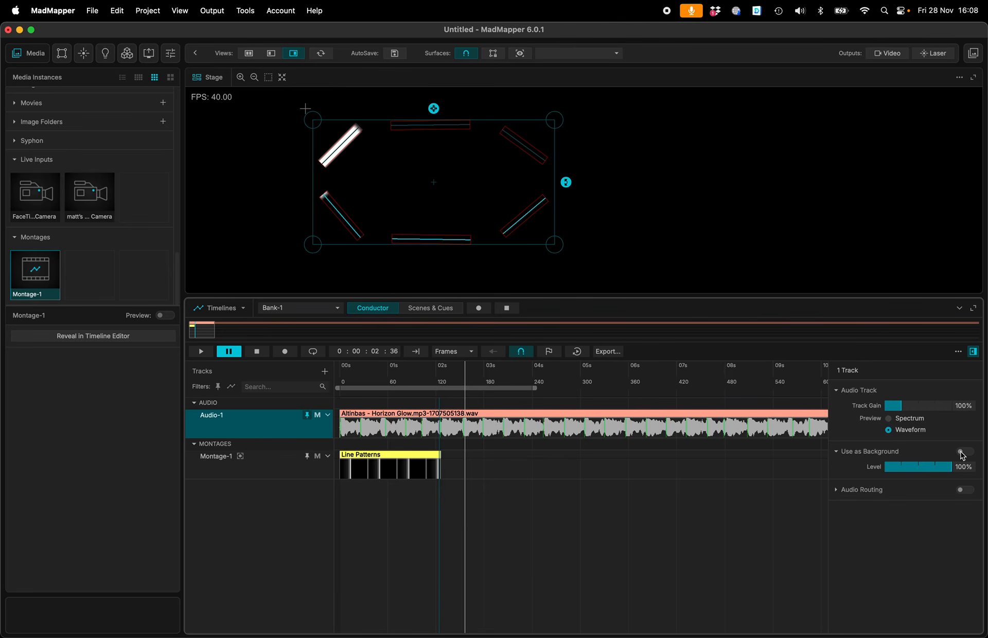
left_click(962, 453)
Extend the Line Patterns clip's end to about 2.5 seconds and the timeline's loop range to about 5.4 seconds.
scroll(453, 528, "up", 3)
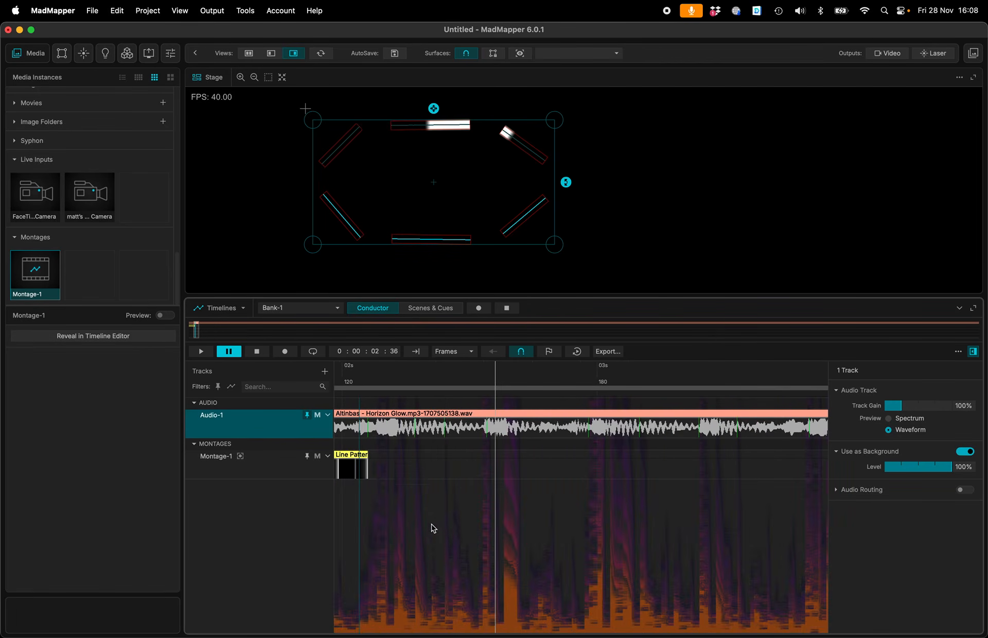
left_click_drag(367, 466, 483, 470)
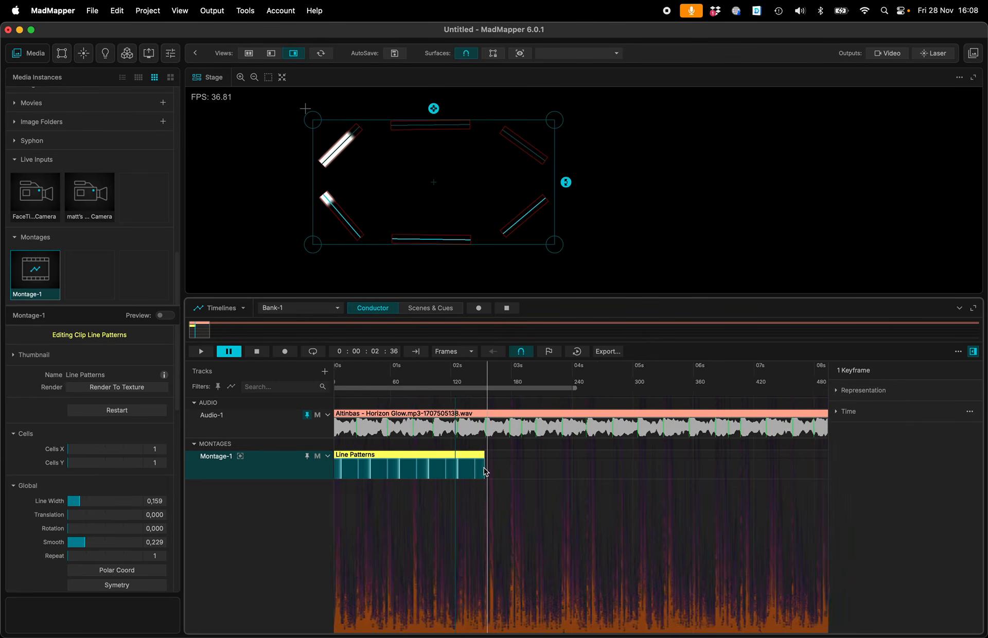
scroll(484, 471, "down", 5)
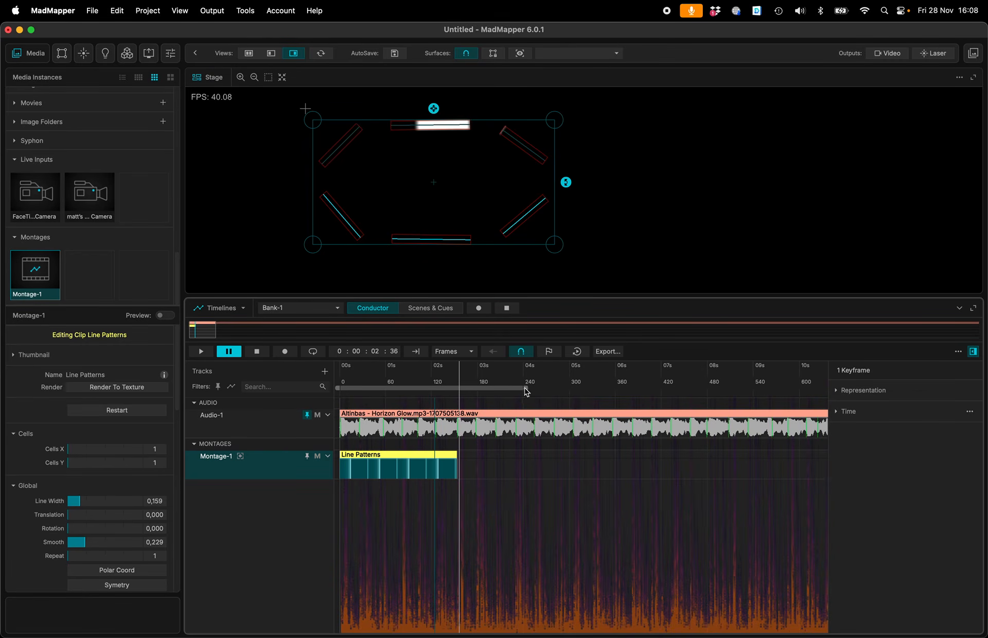
left_click_drag(527, 388, 592, 392)
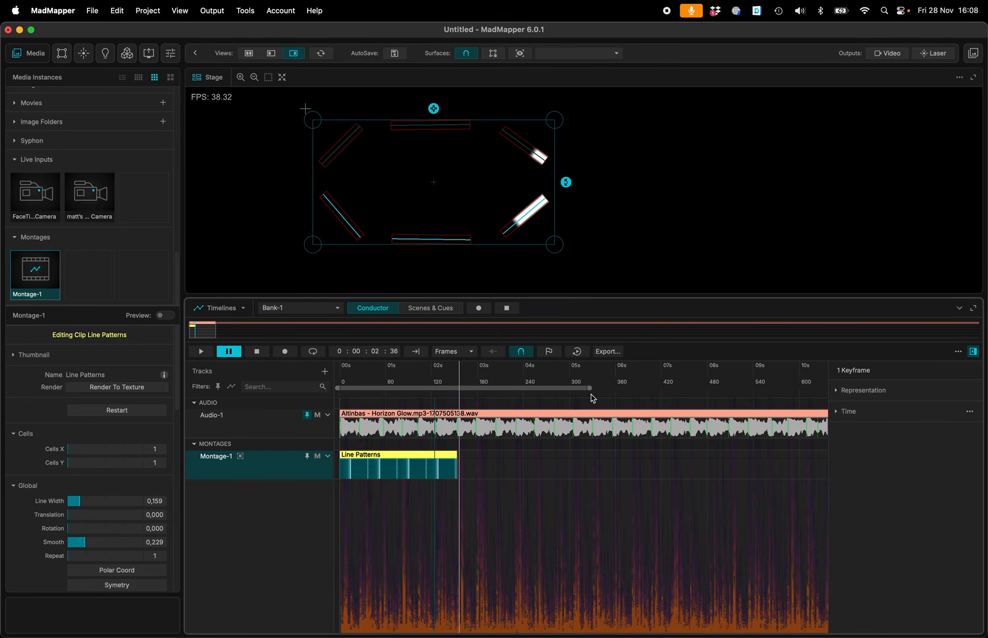
Add a Siren clip directly after Line Patterns on the Montage-1 track and extend its end to about 5.4 seconds.
scroll(72, 134, "up", 10)
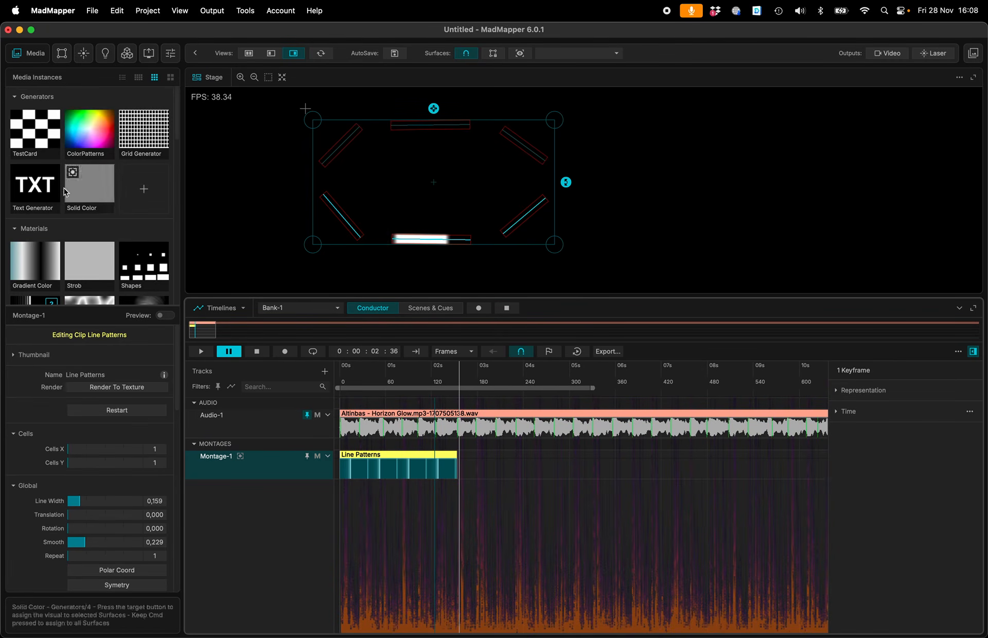
scroll(44, 193, "down", 2)
scroll(44, 194, "down", 1)
scroll(44, 193, "up", 1)
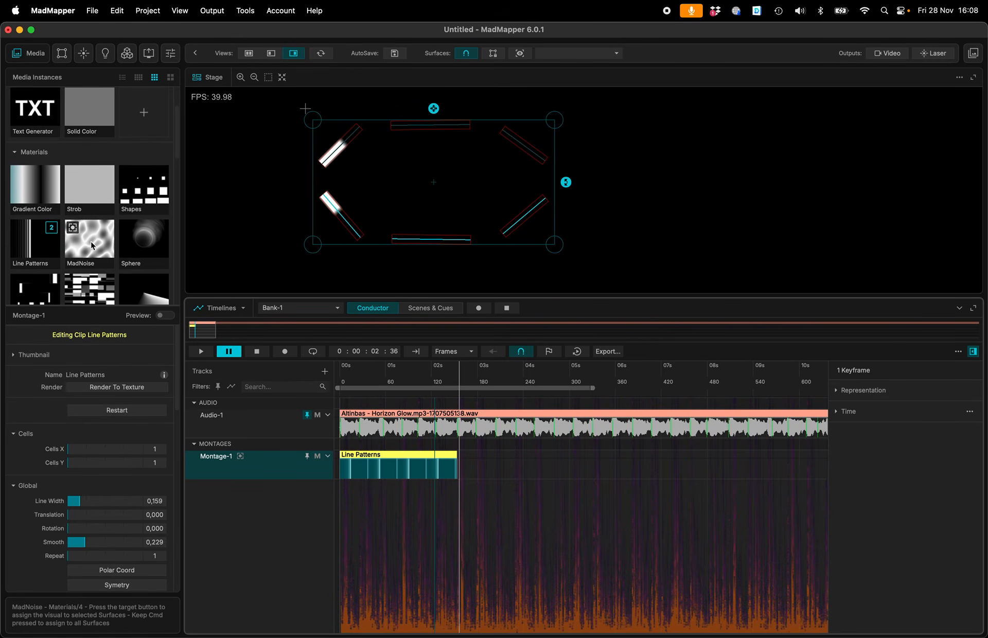
scroll(91, 245, "down", 3)
left_click_drag(144, 219, 474, 458)
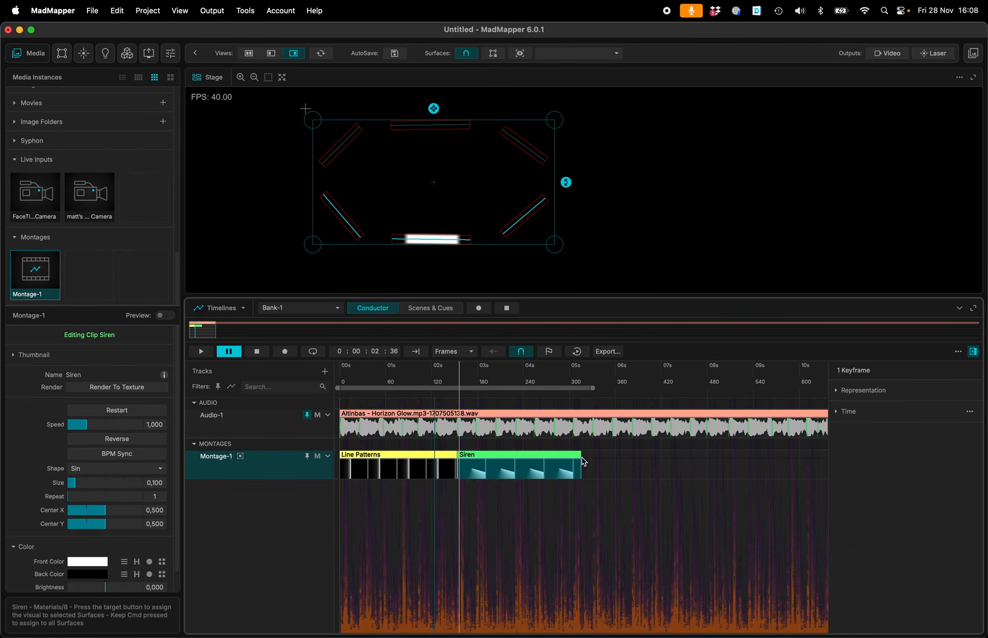
left_click_drag(582, 456, 595, 454)
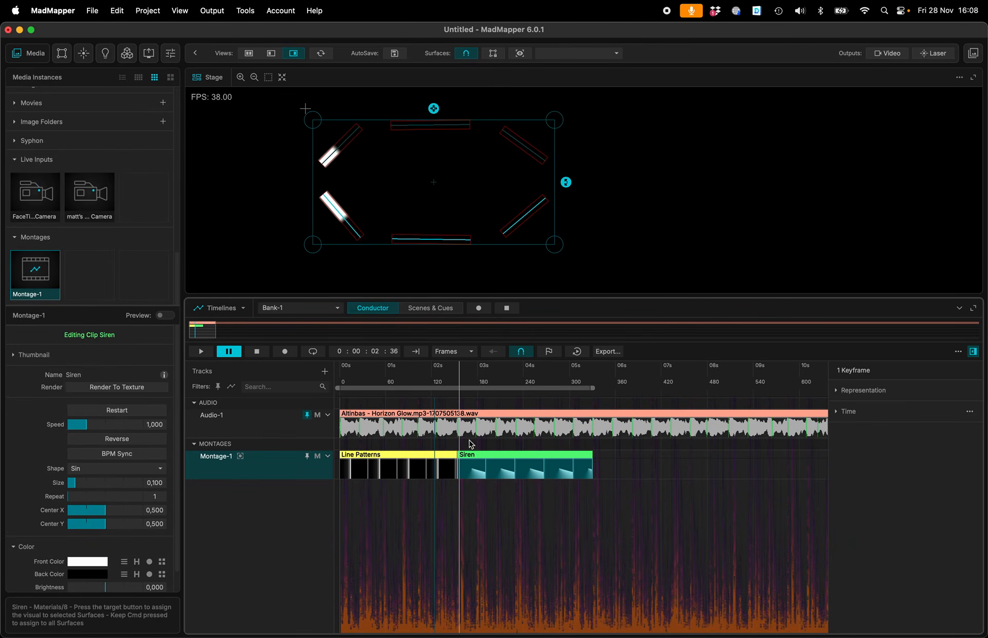
Create a second montage track and move the Siren clip onto it, starting where the Line Patterns clip ends.
left_click(324, 372)
left_click(355, 400)
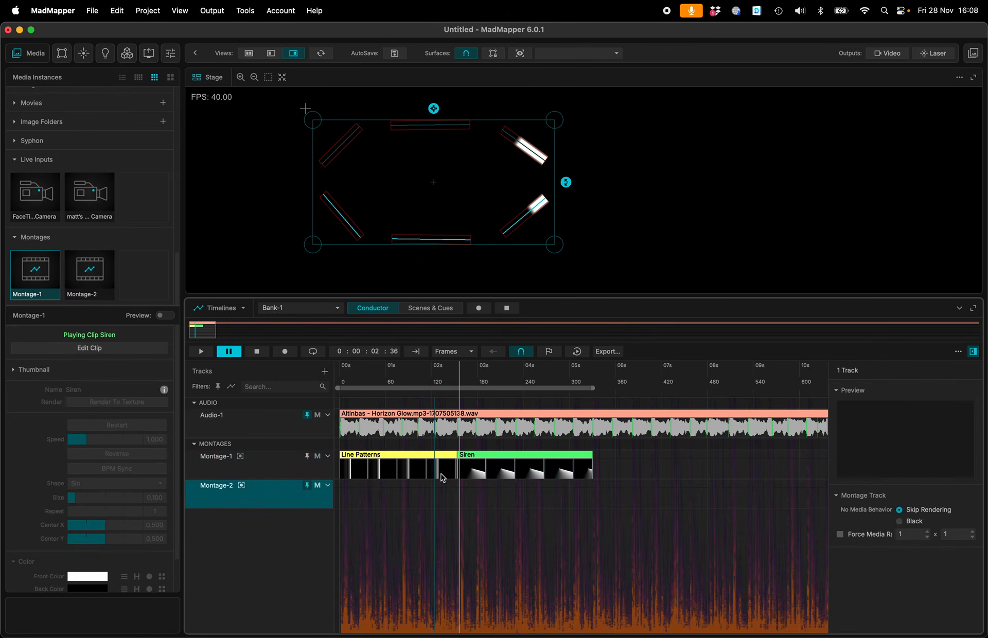
left_click_drag(477, 464, 479, 493)
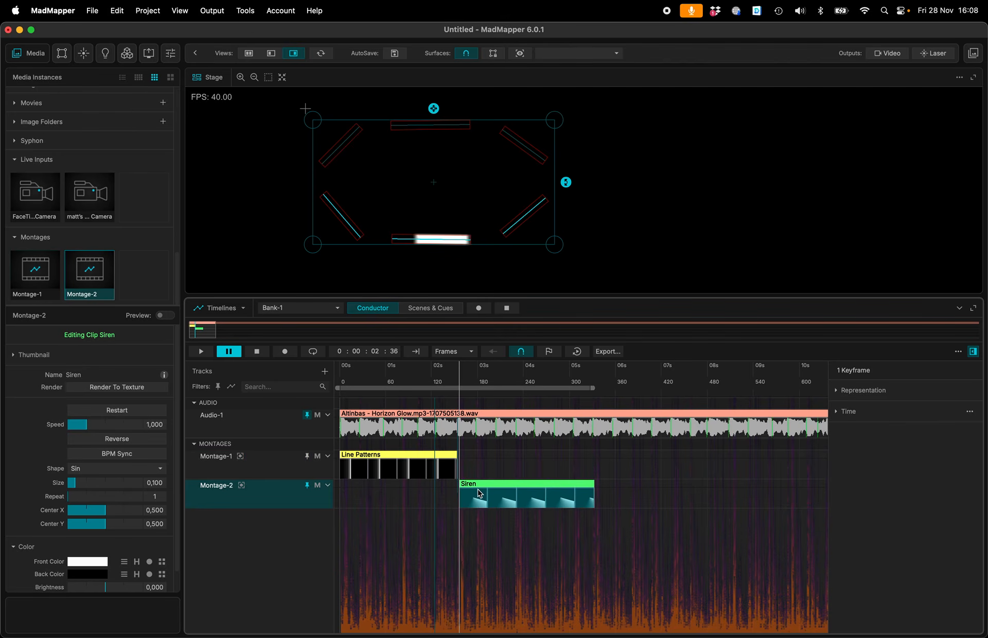
scroll(415, 473, "up", 5)
left_click_drag(689, 491, 678, 490)
scroll(677, 489, "down", 3)
scroll(678, 489, "down", 2)
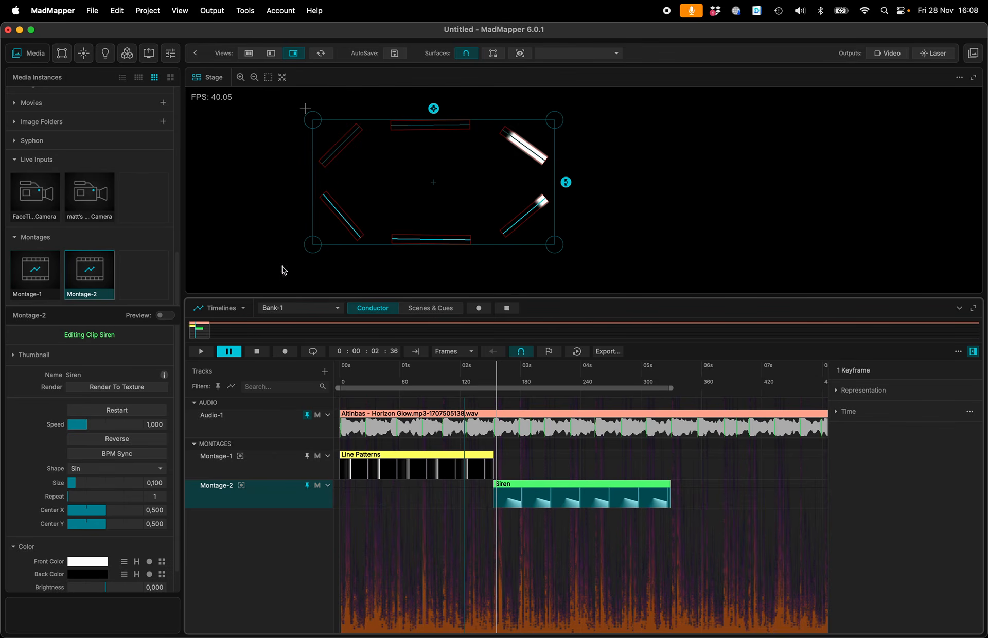
Assign the Montage-1 track to the Outlines-1 video surface.
left_click(59, 57)
left_click(62, 97)
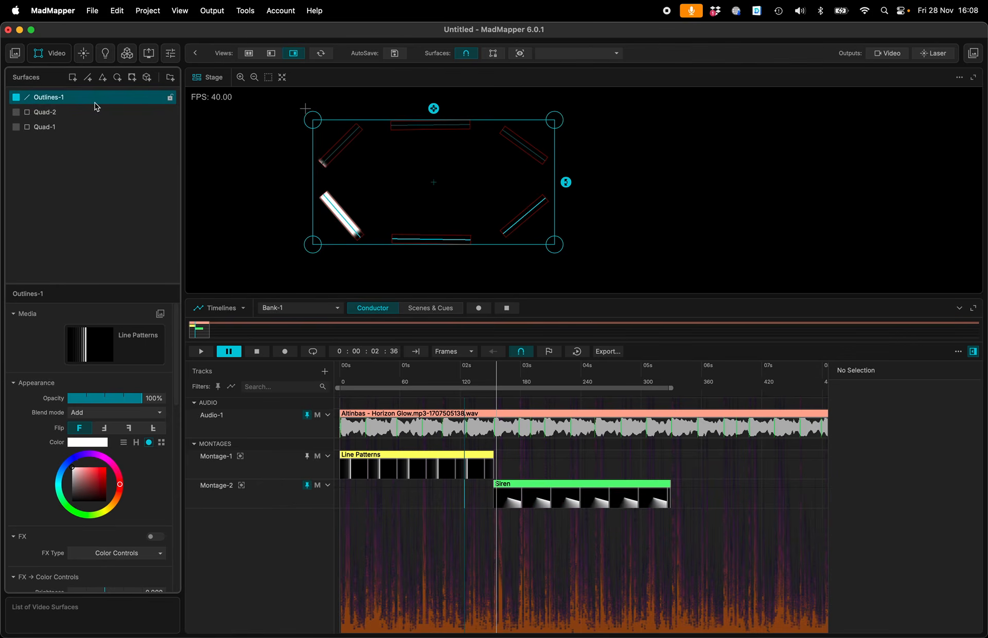
left_click(240, 456)
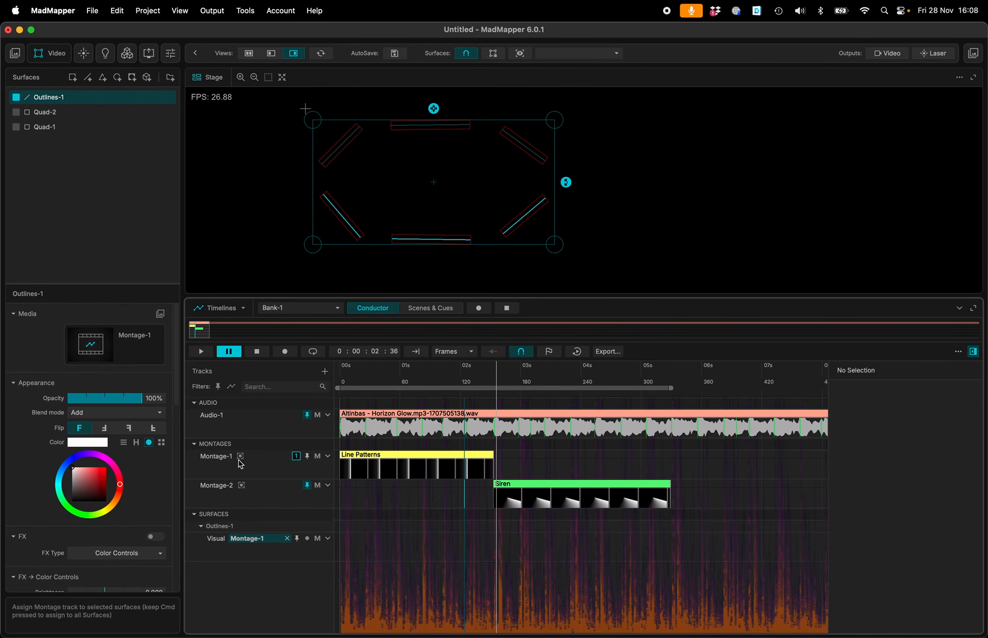
Turn on the Quad-1 video surface and assign the Montage-2 track to it.
left_click(16, 126)
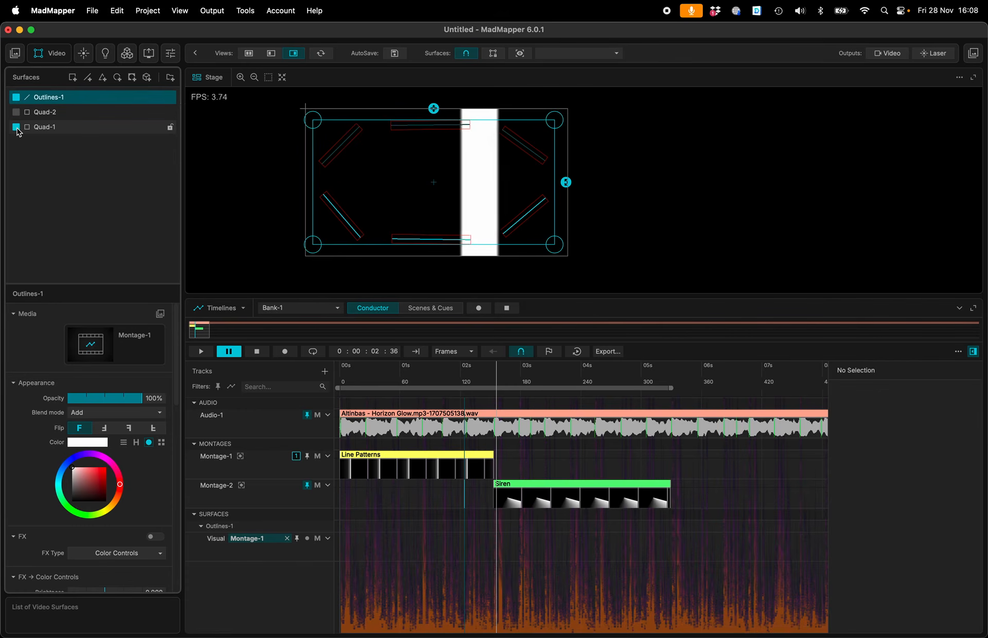
left_click(46, 128)
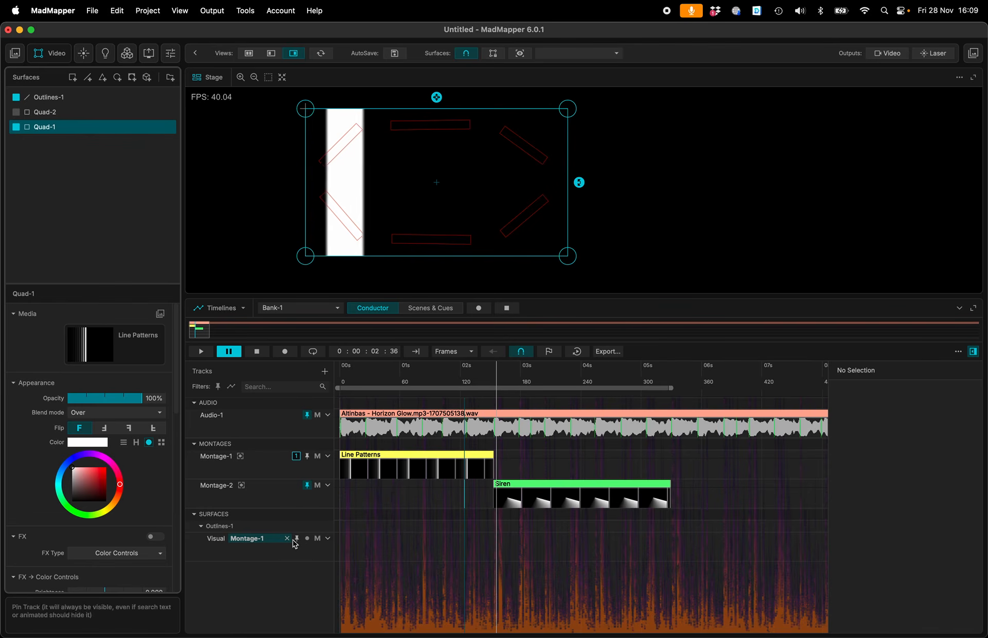
left_click(241, 485)
Enable looping for the timeline and play both montage clips from the start.
left_click_drag(501, 388, 362, 390)
left_click(366, 461)
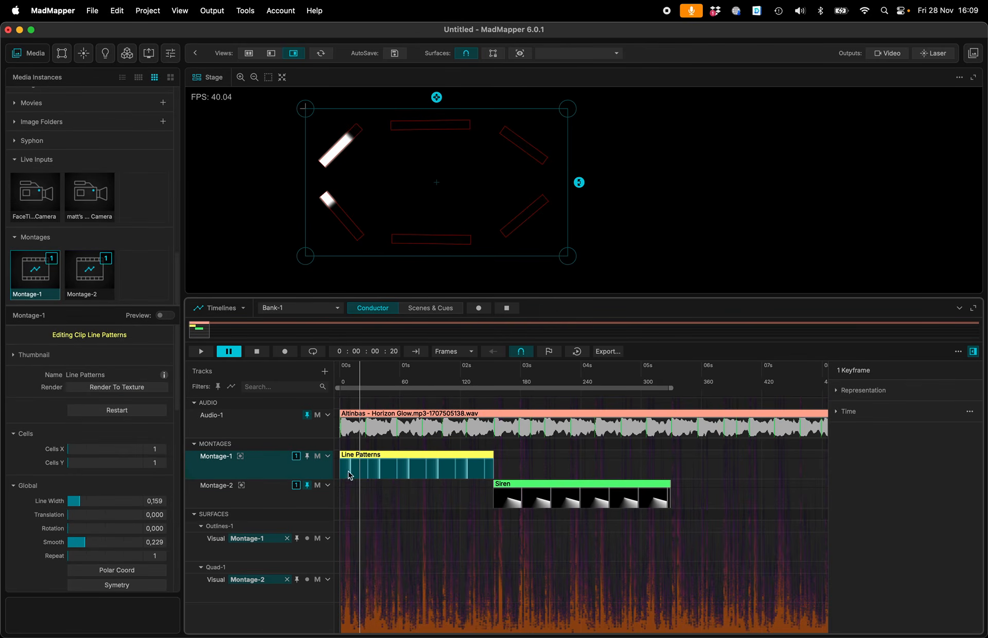
left_click_drag(360, 368, 317, 419)
left_click(312, 352)
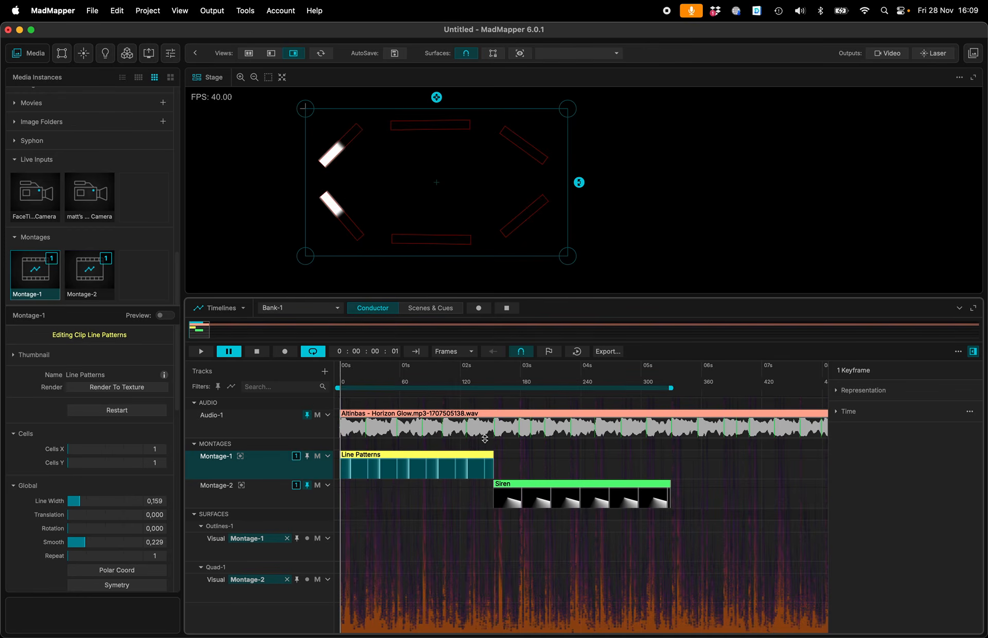
key("space")
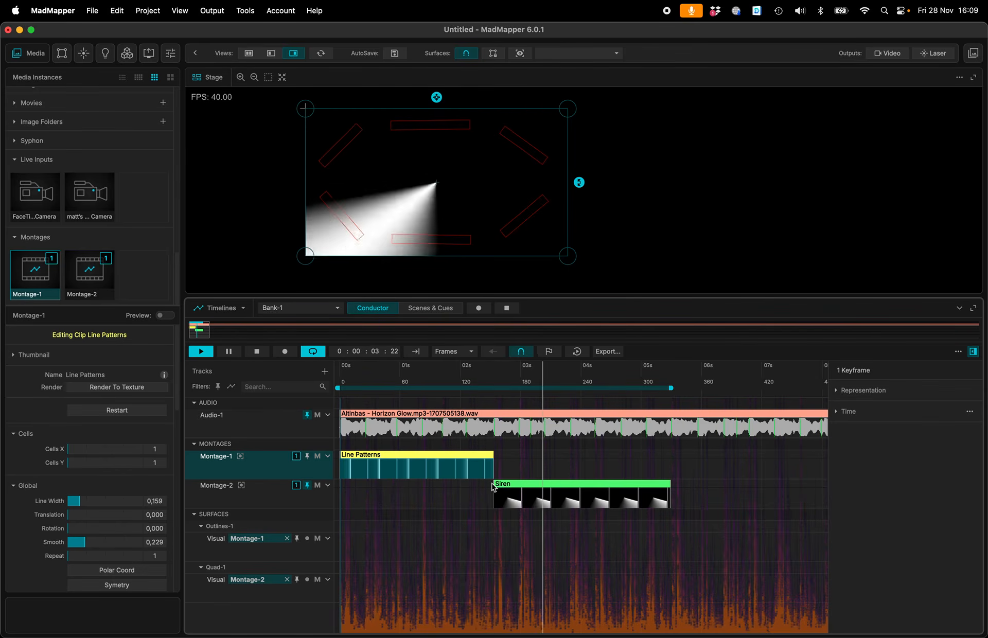
key("space")
Play the timeline from the start to compare the Line Patterns clip with the audio beats, pausing before the clip ends.
scroll(422, 485, "up", 1)
scroll(422, 485, "up", 3)
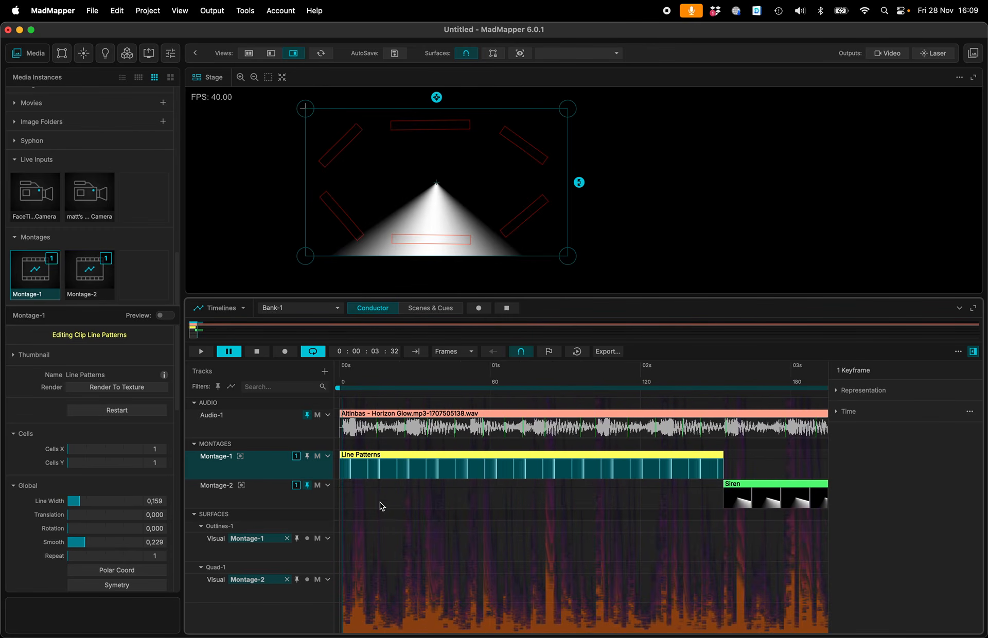
left_click_drag(361, 378, 294, 378)
key("space")
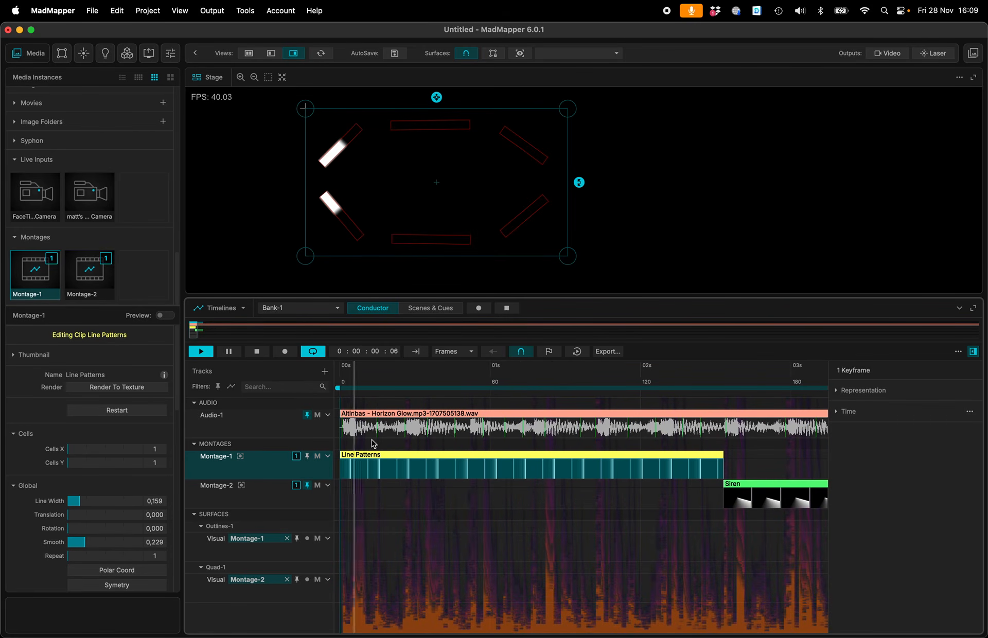
key("space")
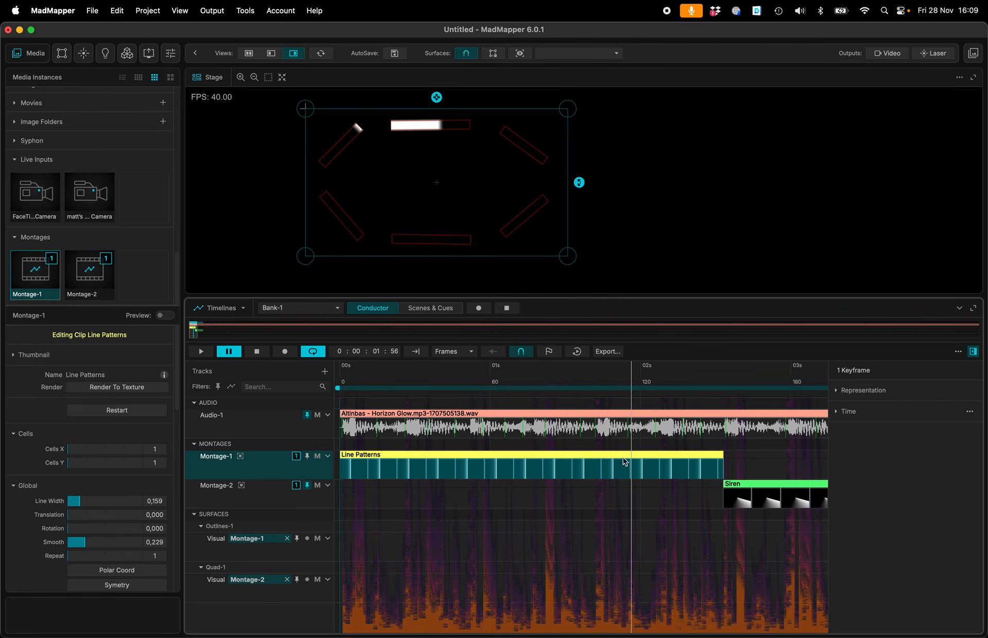
Set the timeline grid to 1 bar and shorten the Line Patterns clip so it ends at bar 2.
left_click(601, 429)
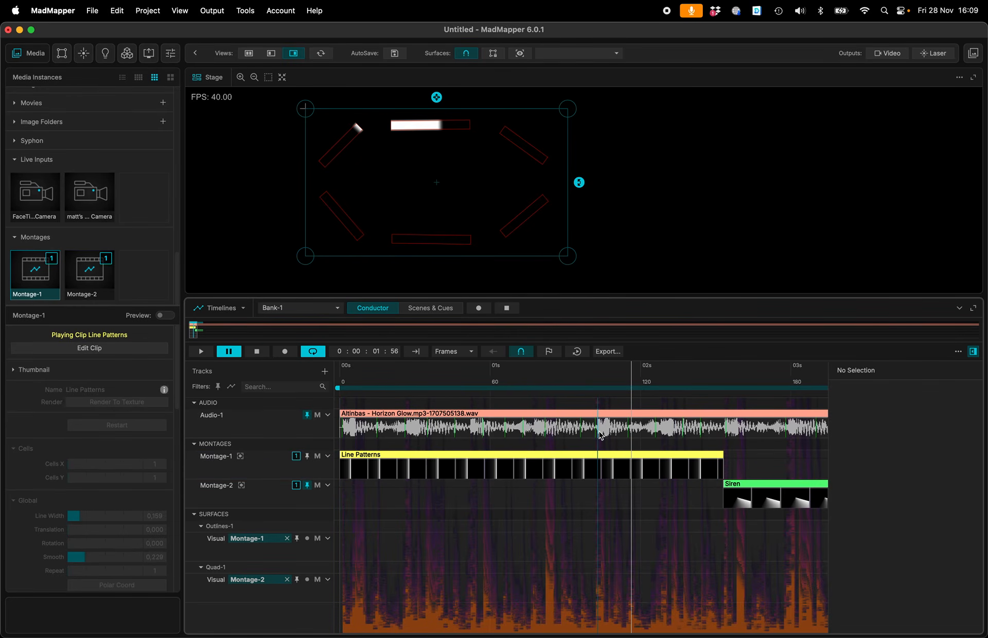
left_click(469, 355)
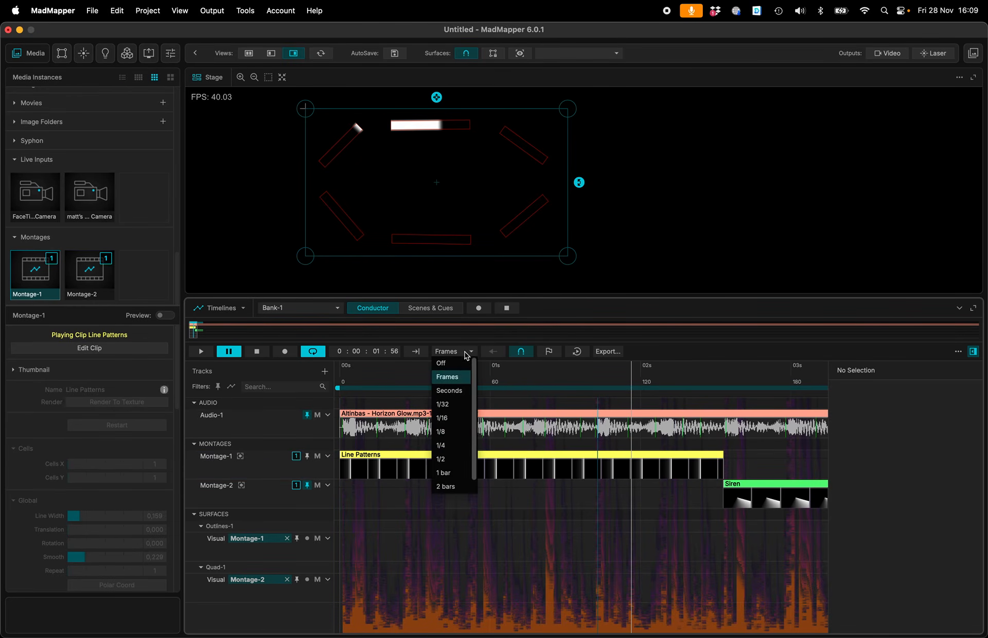
left_click(453, 471)
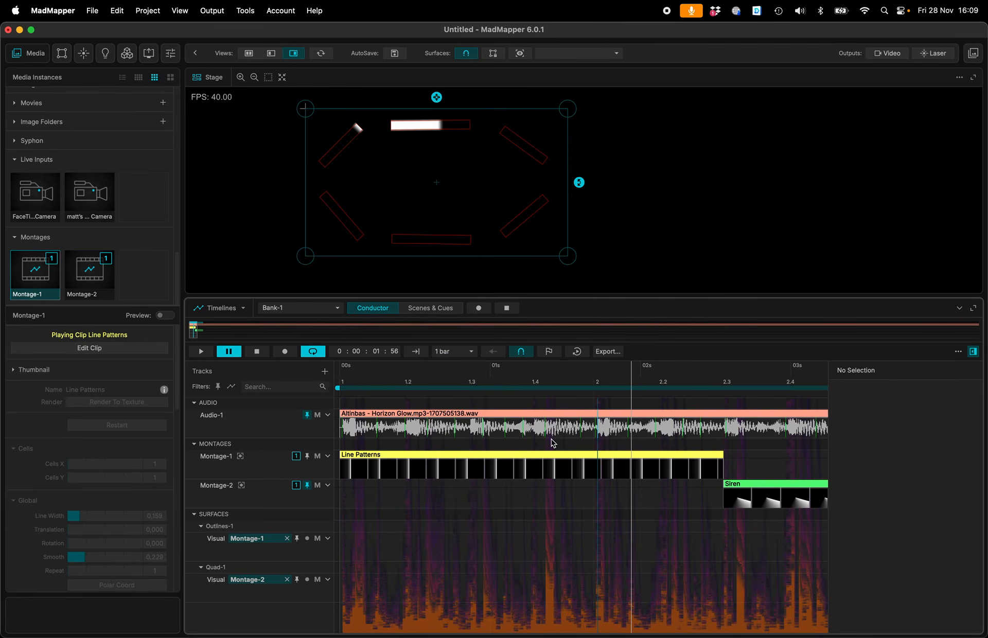
scroll(552, 443, "right", 3)
left_click_drag(630, 460, 549, 459)
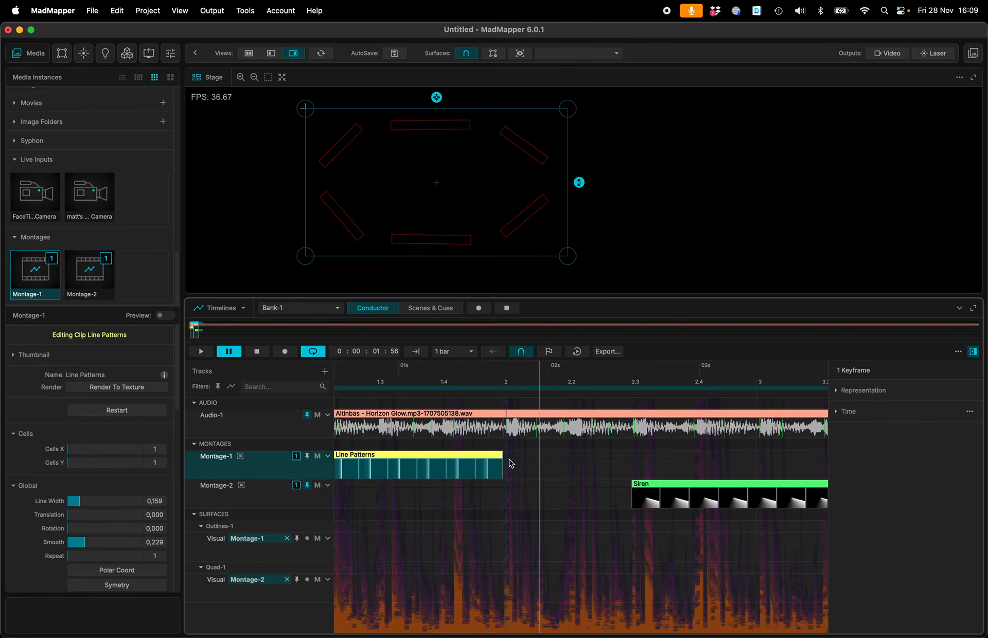
Move the Siren clip to start at bar 2, and shorten it and the loop range to end at bar 3.
left_click_drag(662, 493, 544, 493)
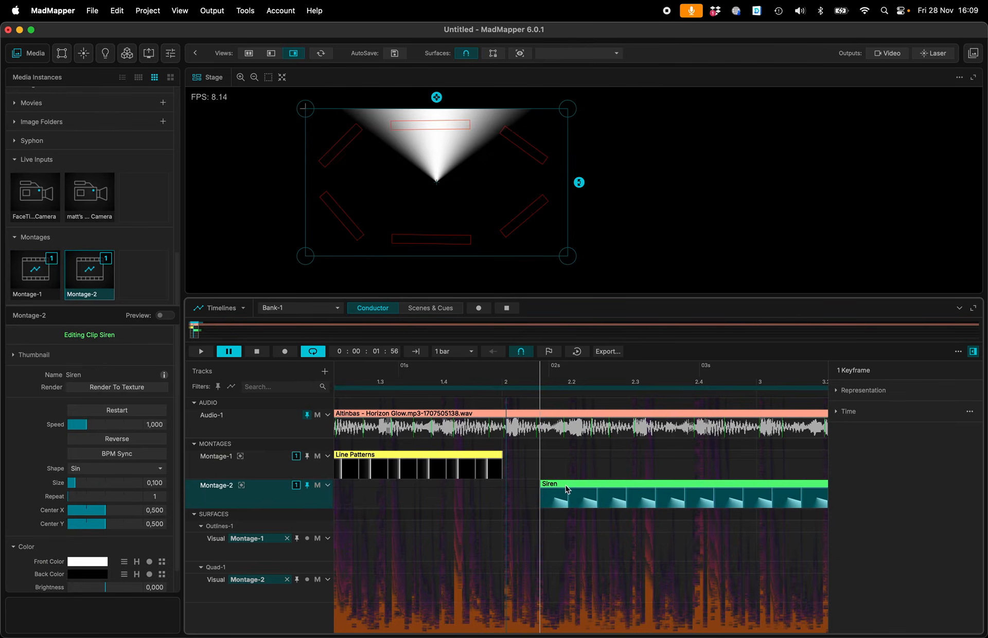
scroll(545, 493, "down", 5)
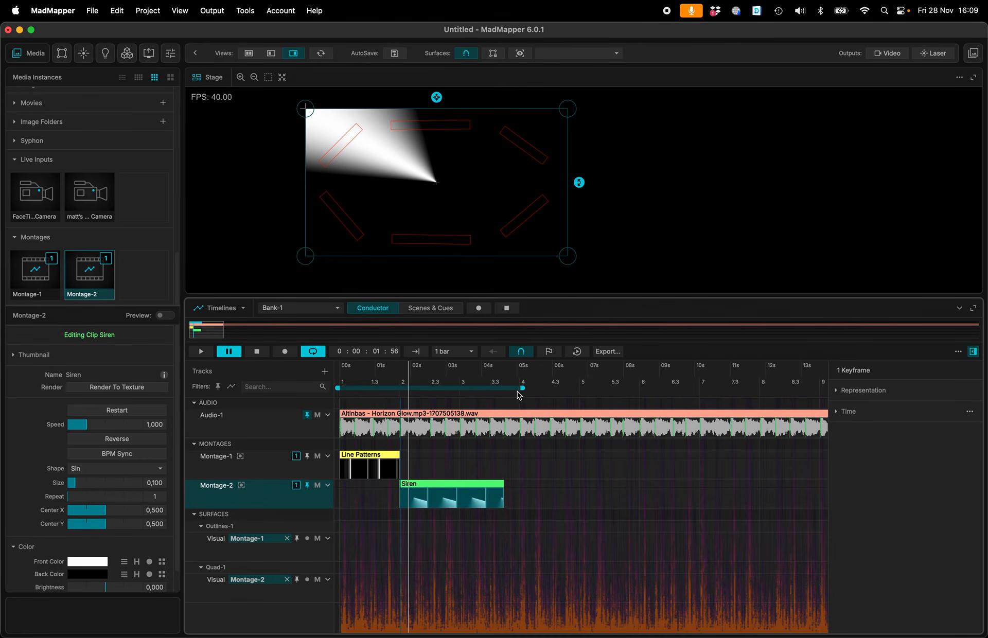
left_click_drag(505, 485, 463, 487)
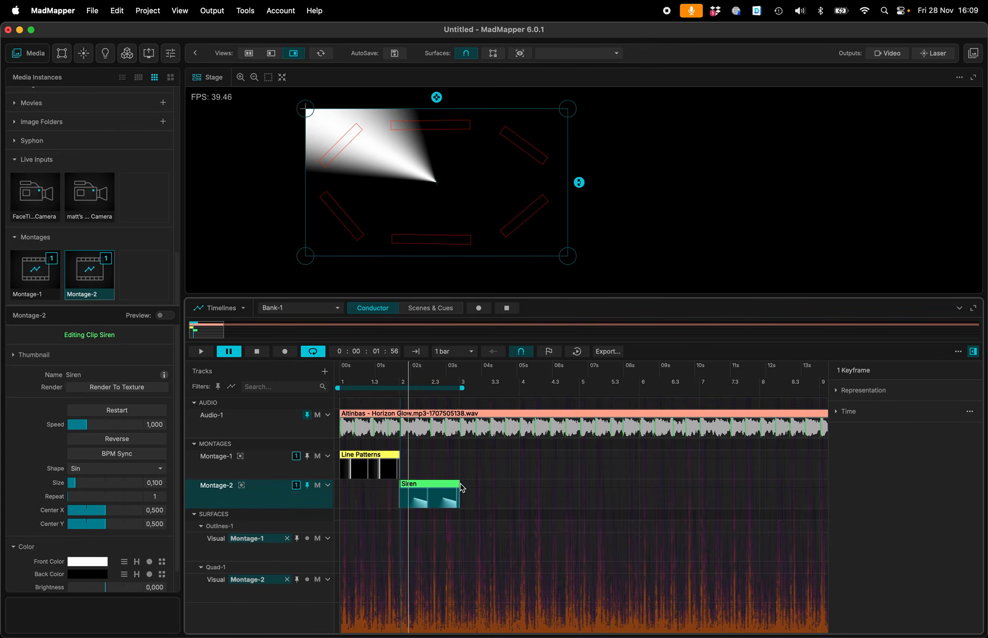
scroll(460, 488, "up", 8)
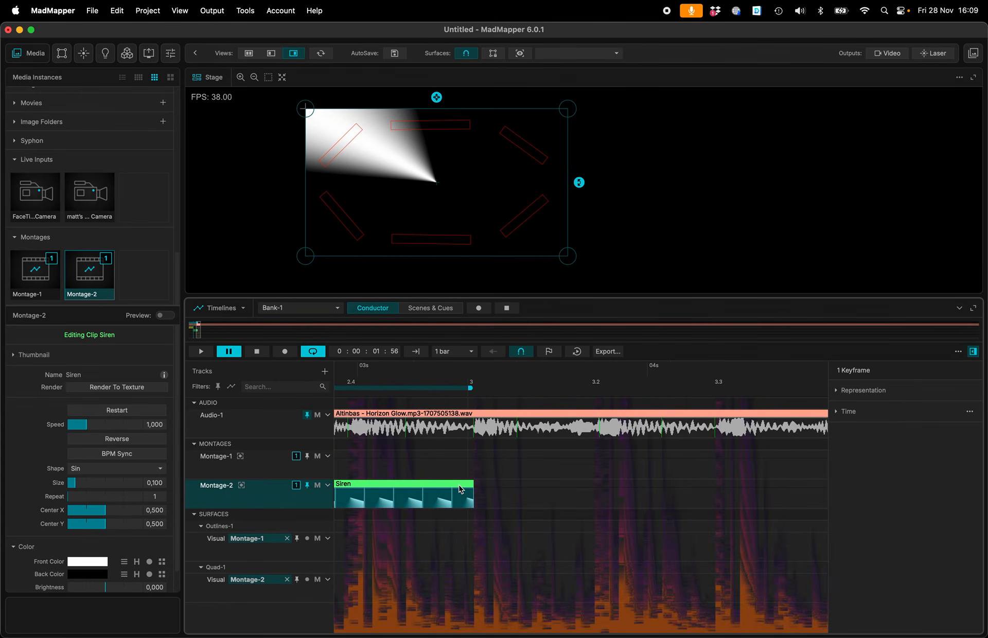
scroll(457, 497, "down", 2)
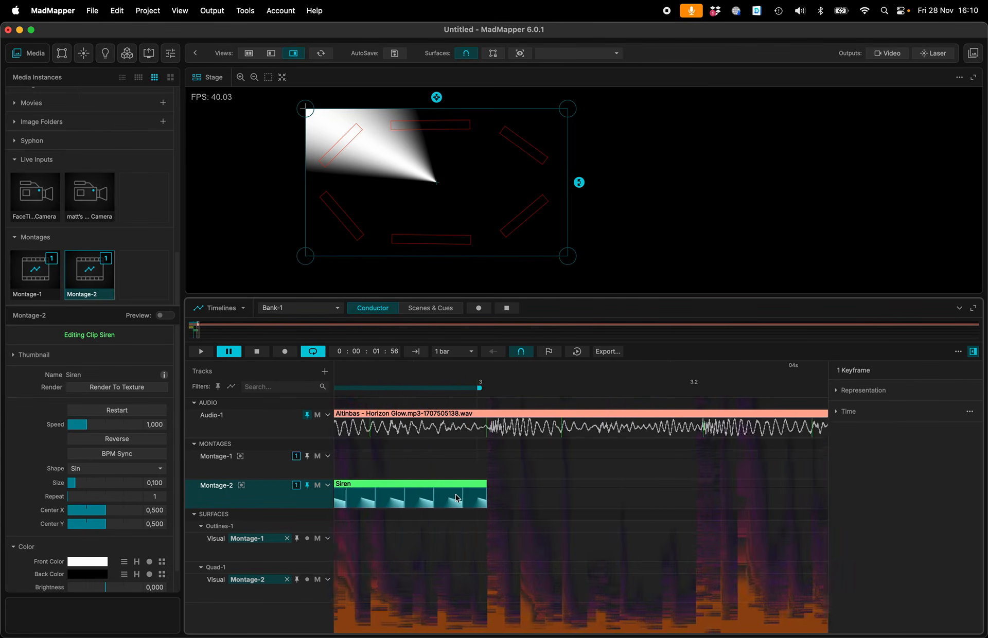
scroll(456, 497, "up", 3)
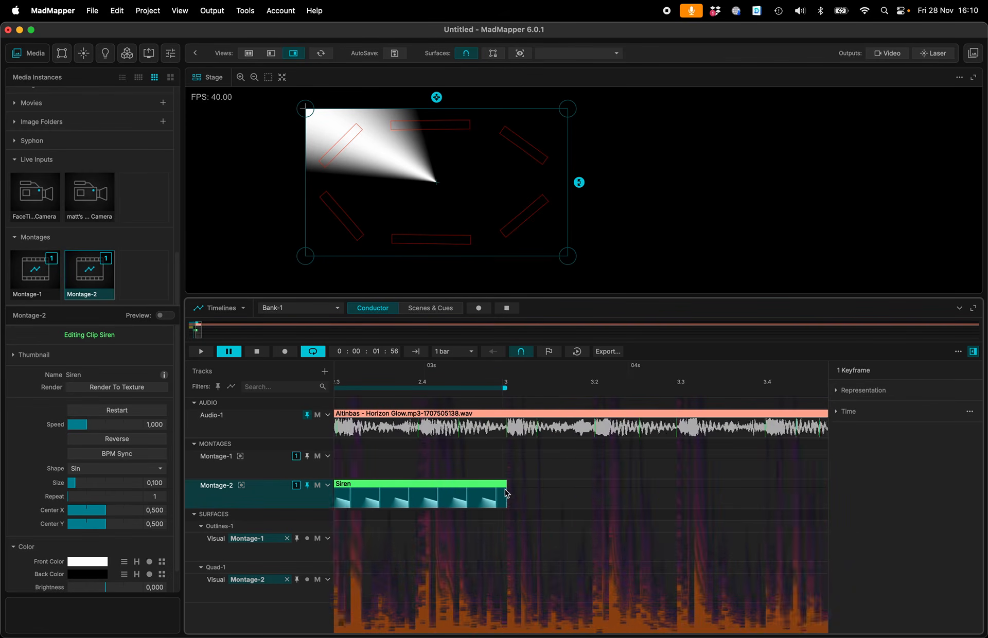
Play the shortened loop from the start to check the change from Line Patterns to Siren against the audio.
scroll(505, 493, "down", 5)
left_click(402, 368)
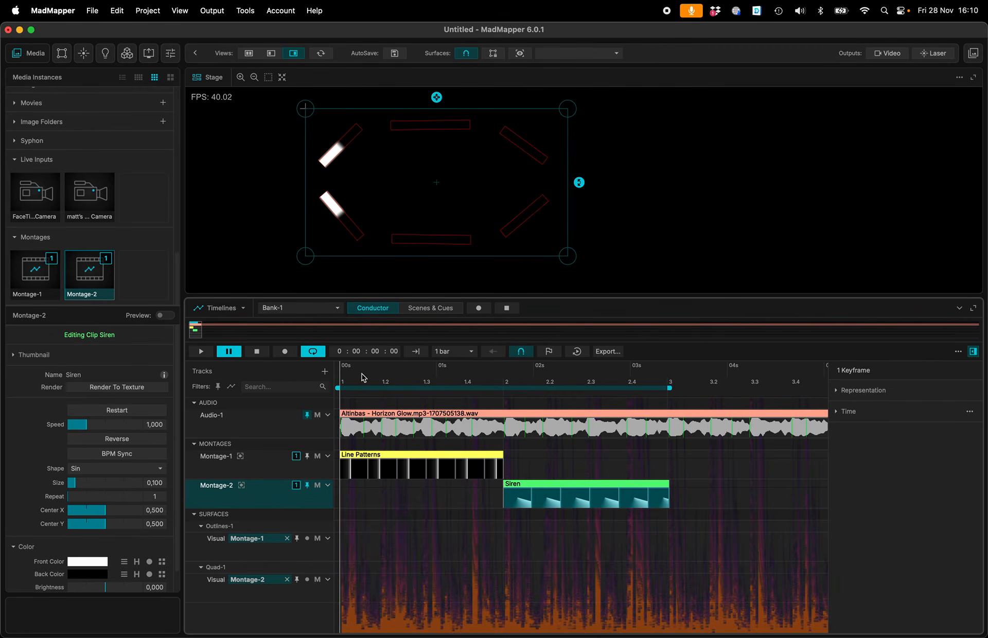
key("space")
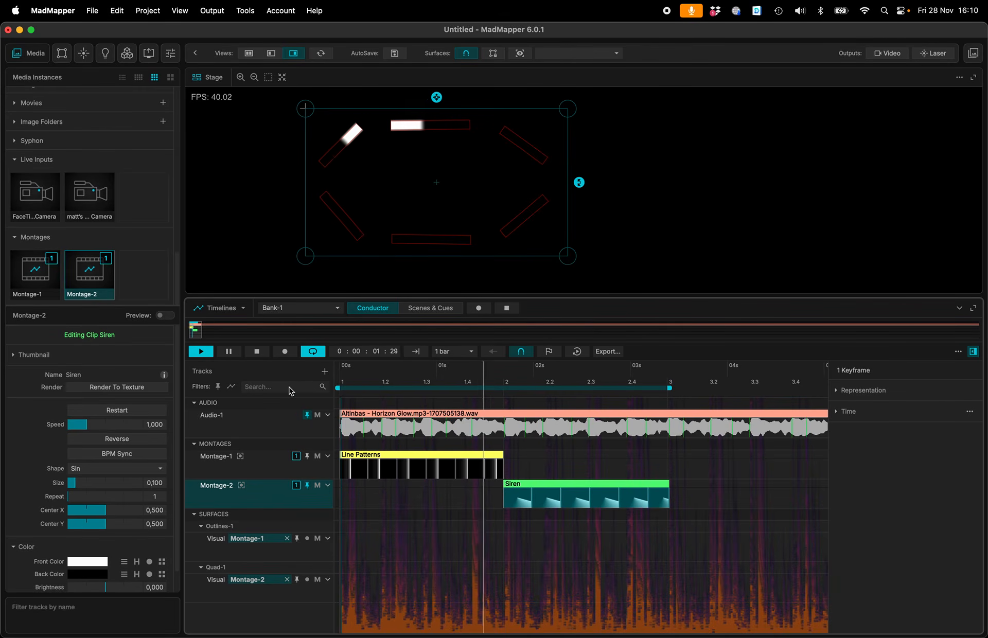
key("space")
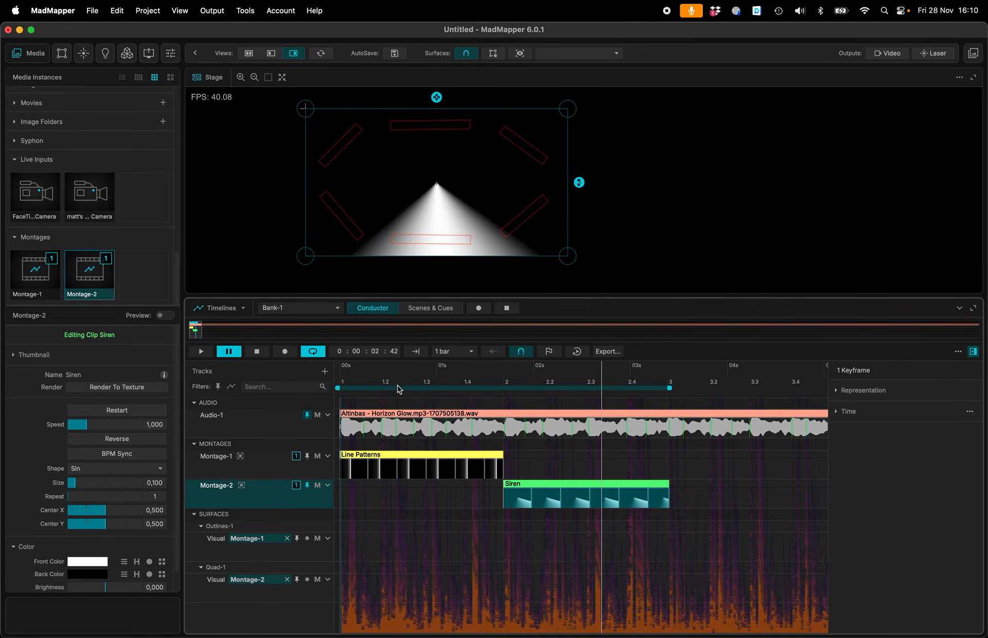
Set the timeline grid to Off and place the playhead at 0:00:01:41, at the end of the Line Patterns clip.
left_click_drag(379, 374, 325, 374)
left_click(455, 355)
left_click(443, 356)
left_click_drag(341, 373, 502, 395)
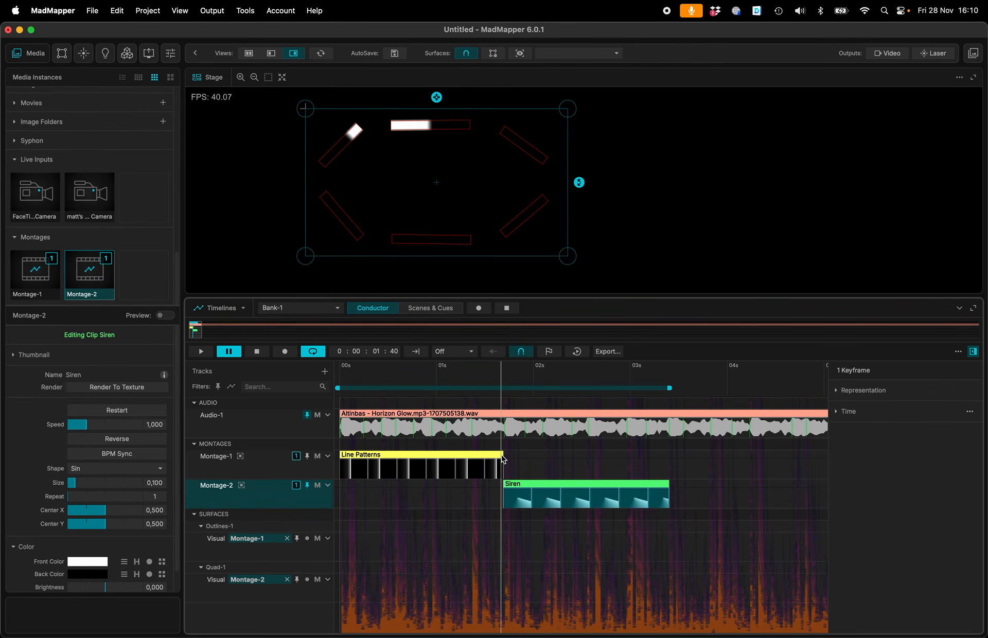
scroll(502, 456, "up", 10)
left_click_drag(514, 371, 528, 375)
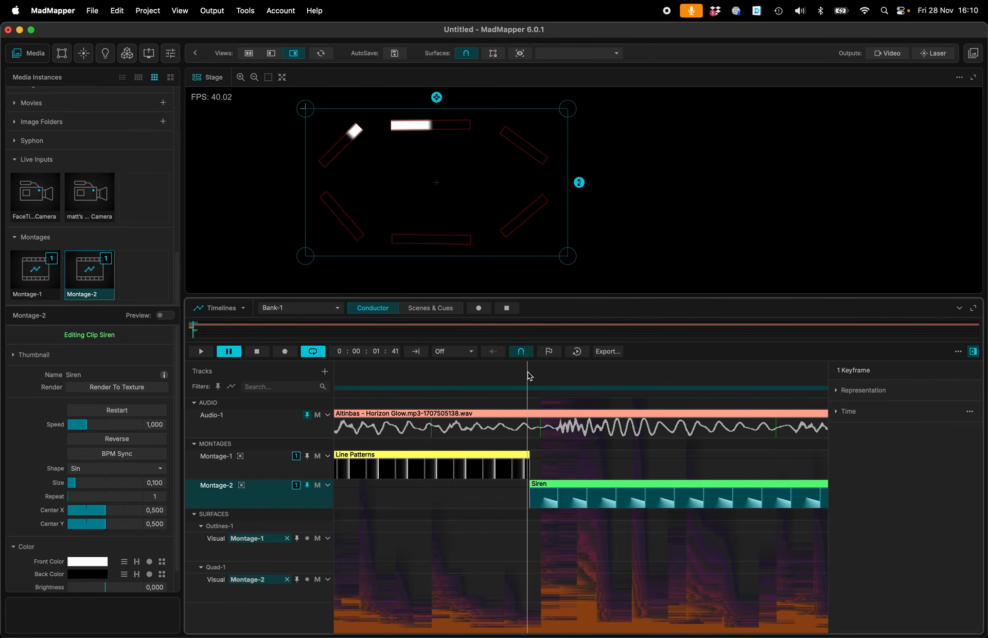
Set the Line Patterns clip's Auto Move speed to 0.770.
left_click(499, 459)
scroll(92, 530, "down", 5)
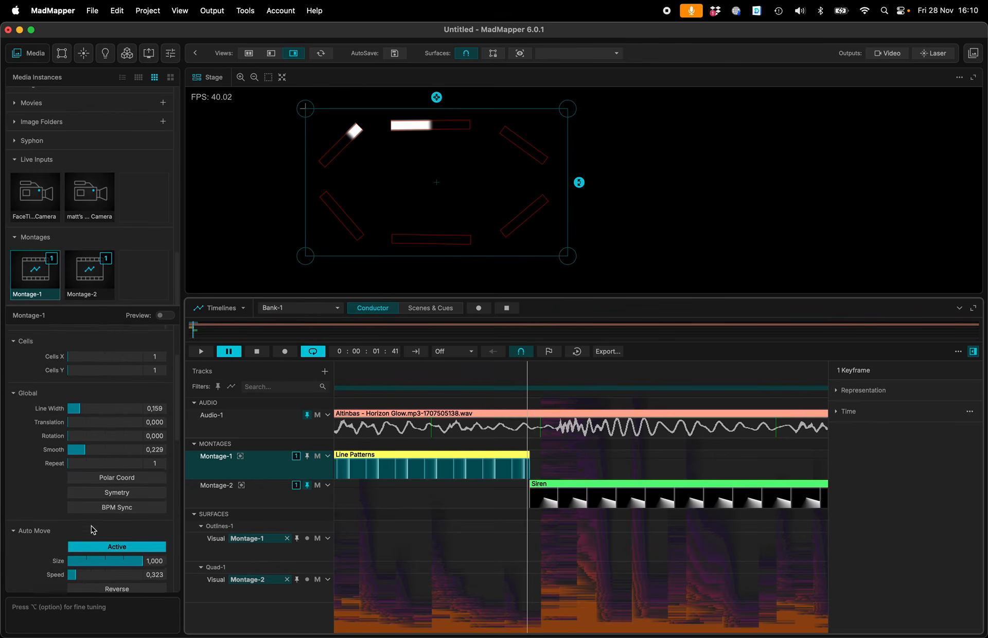
left_click_drag(104, 532, 159, 541)
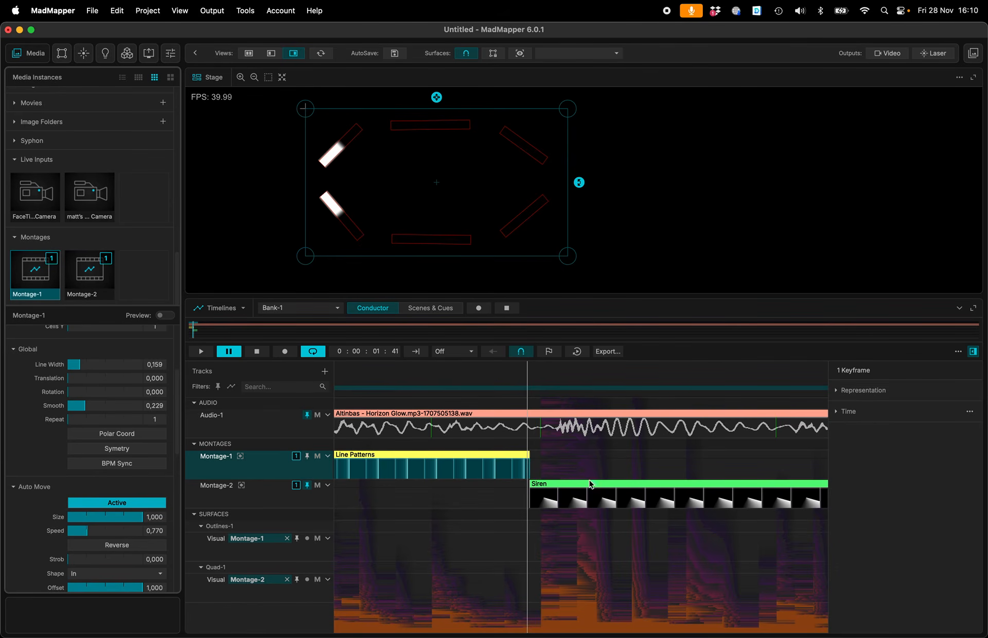
Scrub through the Line Patterns clip to preview its movement across the LED lines at the new speed.
scroll(550, 424, "down", 2)
left_click_drag(489, 379, 335, 378)
scroll(336, 379, "down", 5)
scroll(336, 379, "left", 7)
scroll(438, 373, "down", 2)
scroll(438, 373, "down", 3)
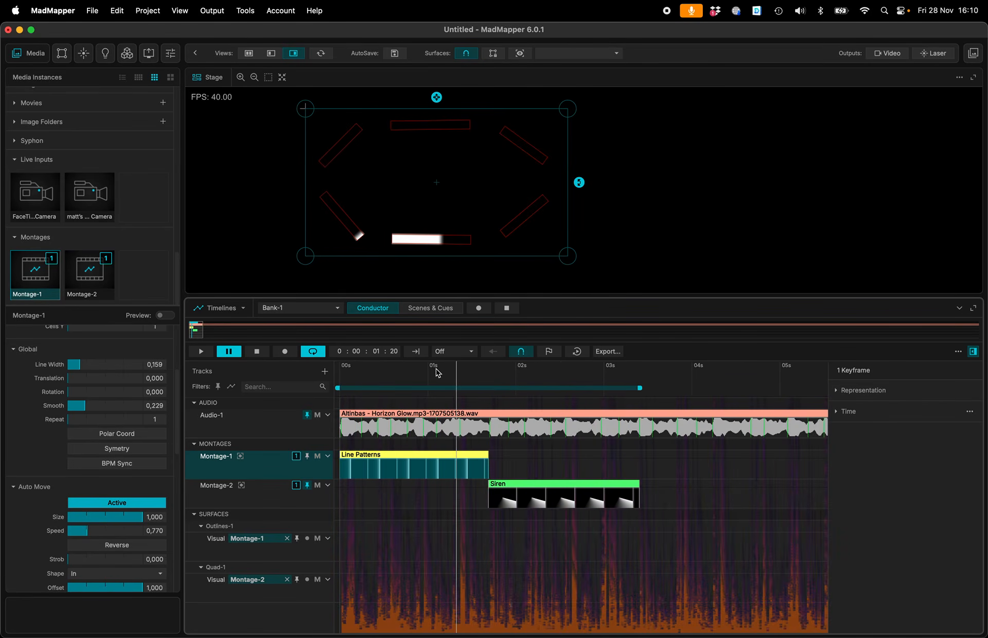
Play the loop from the start to check the Line Patterns movement and the change to Siren against the audio.
left_click_drag(416, 372, 267, 374)
key("space")
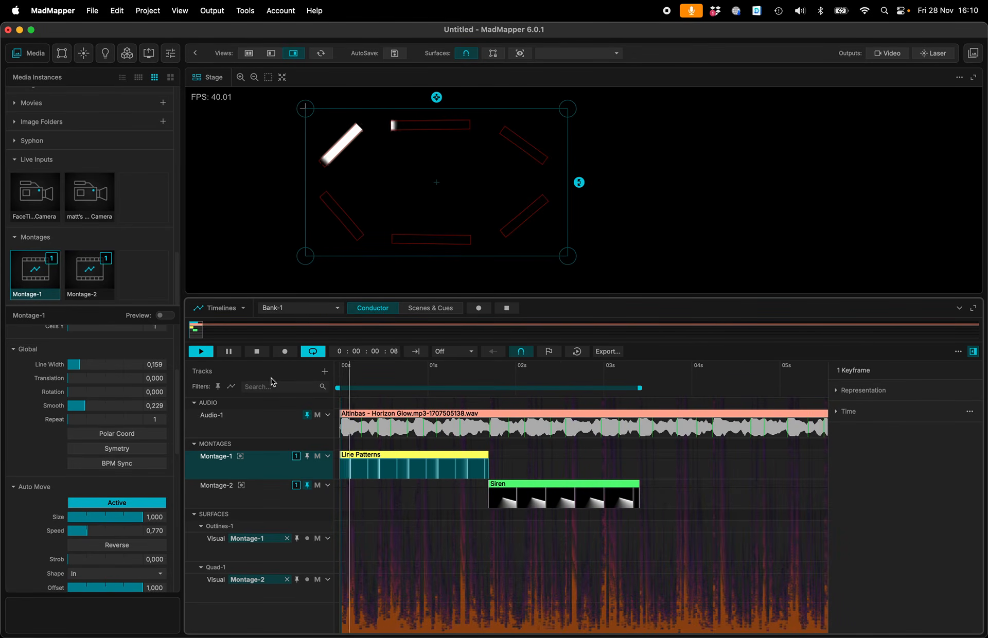
key("space")
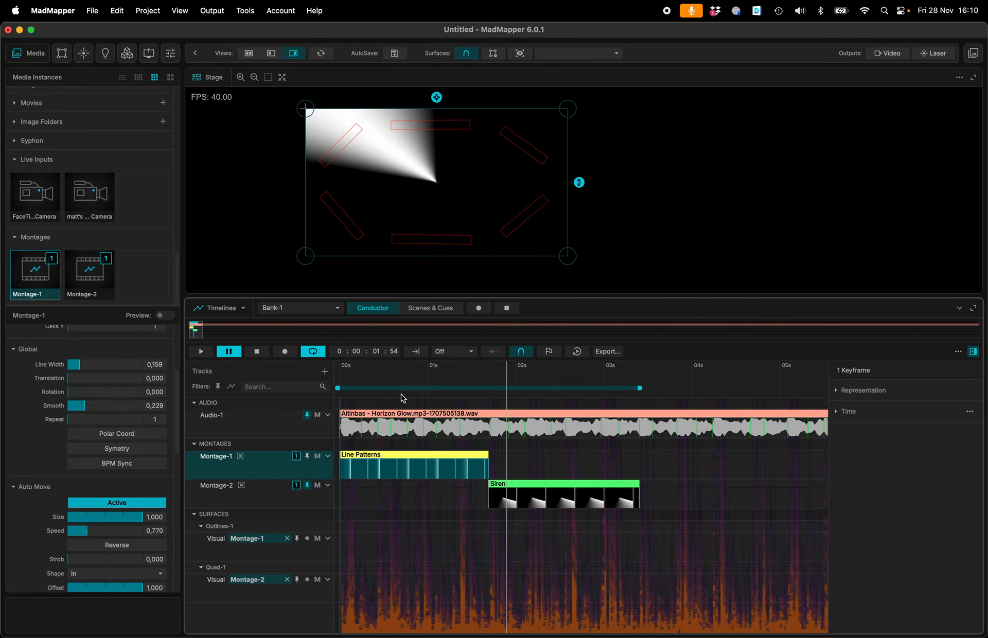
Place the playhead at the Siren clip's end, 0:00:03:24, and set the clip's speed to 1.081.
left_click_drag(495, 383, 640, 395)
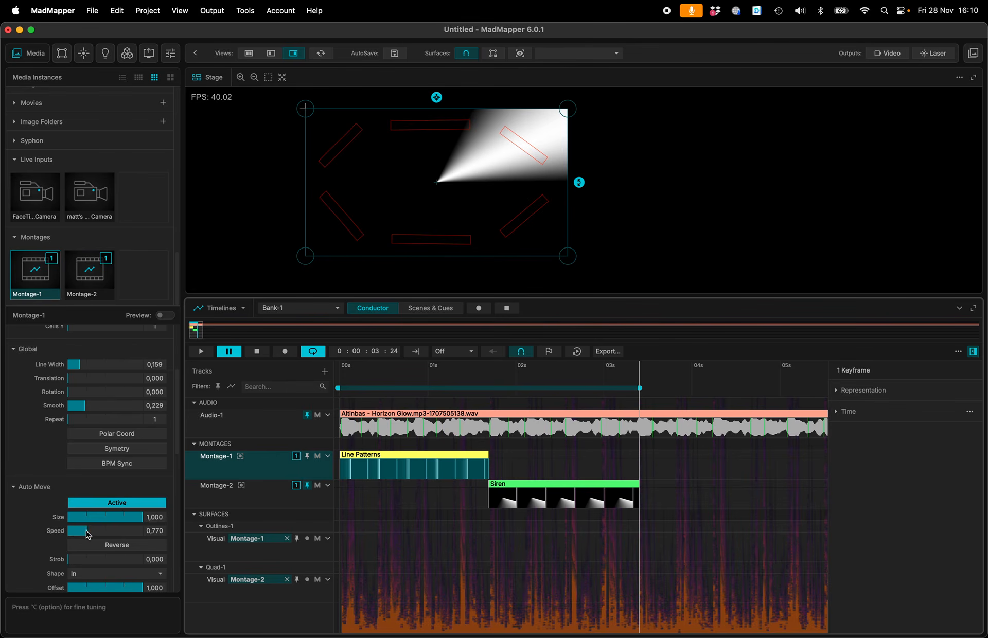
left_click(560, 485)
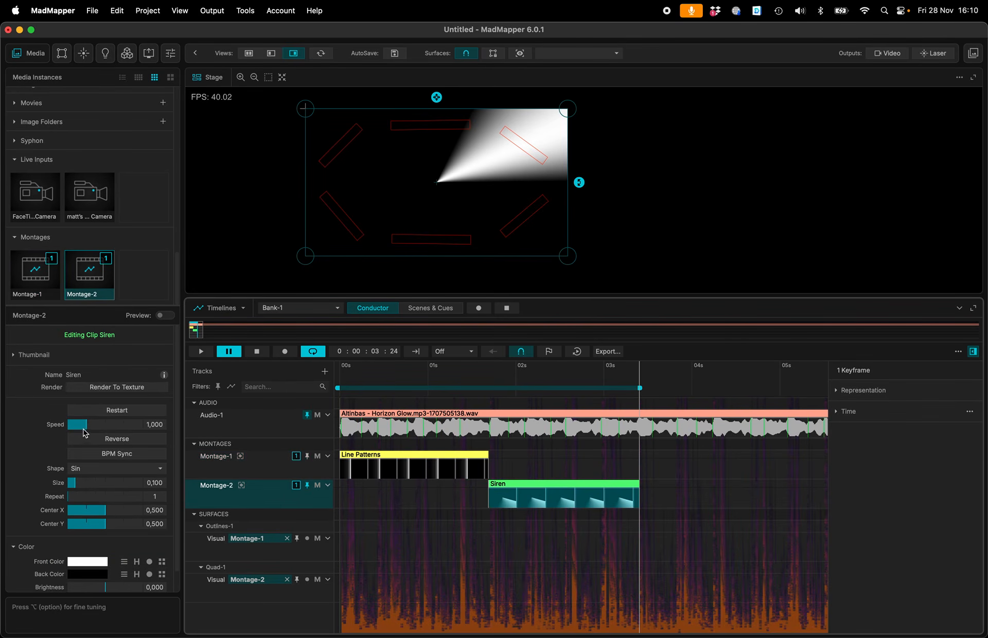
left_click_drag(86, 429, 118, 426)
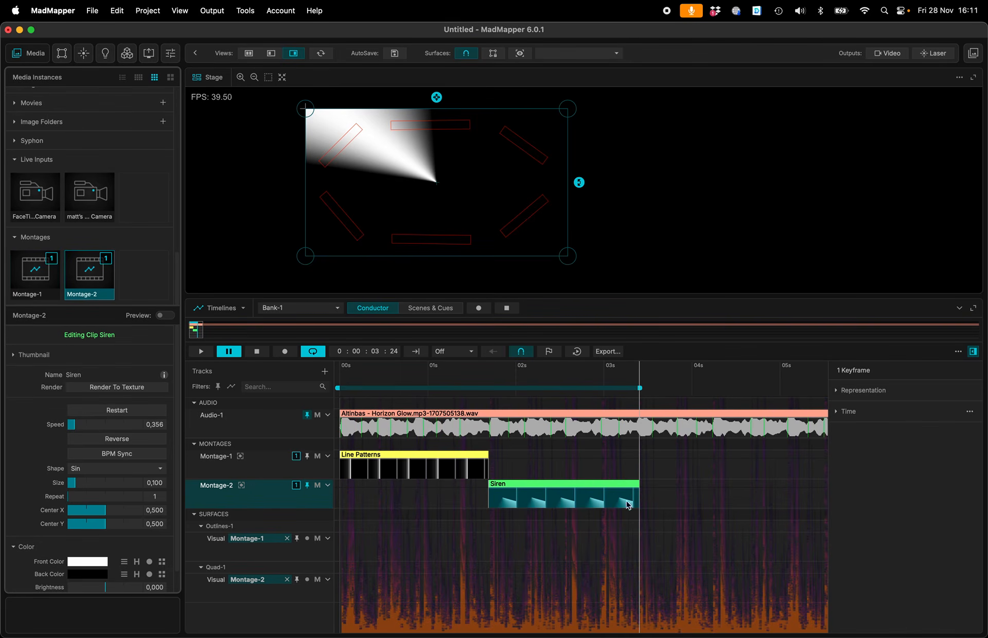
left_click_drag(75, 428, 164, 429)
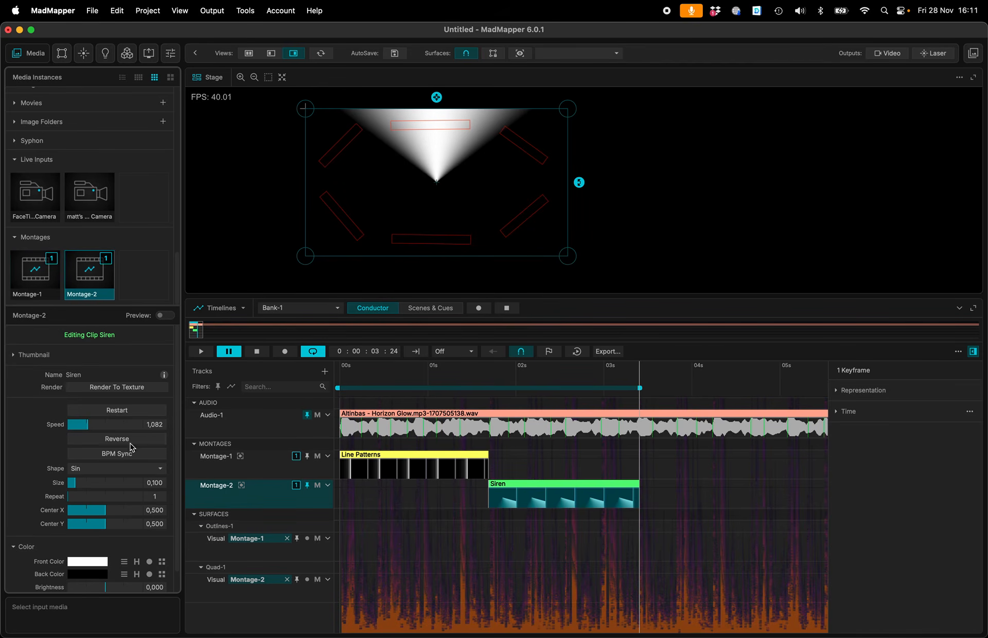
left_click(89, 428)
left_click_drag(89, 428, 127, 429)
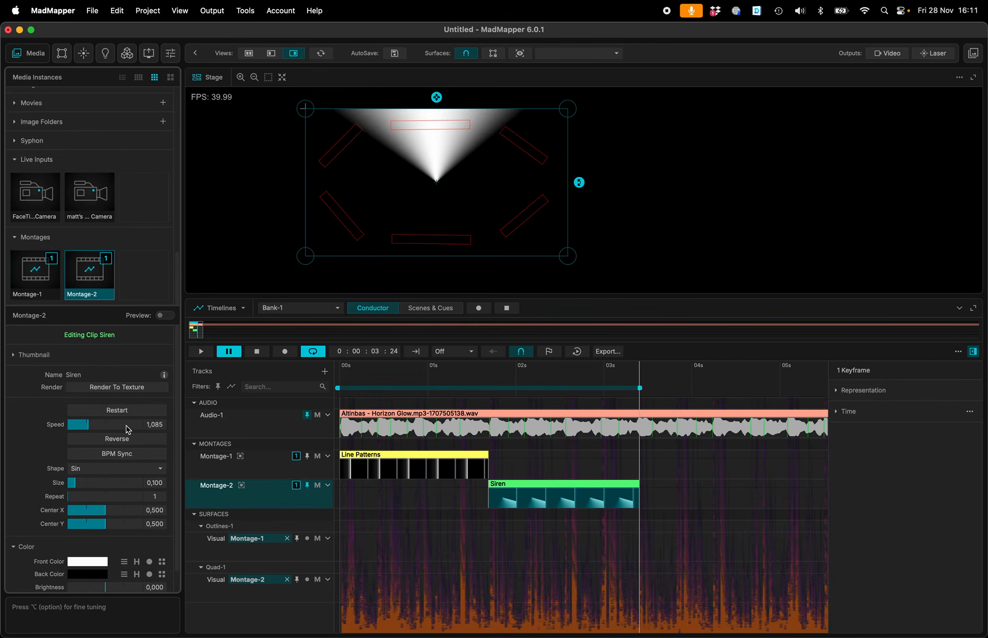
left_click_drag(128, 430, 126, 429)
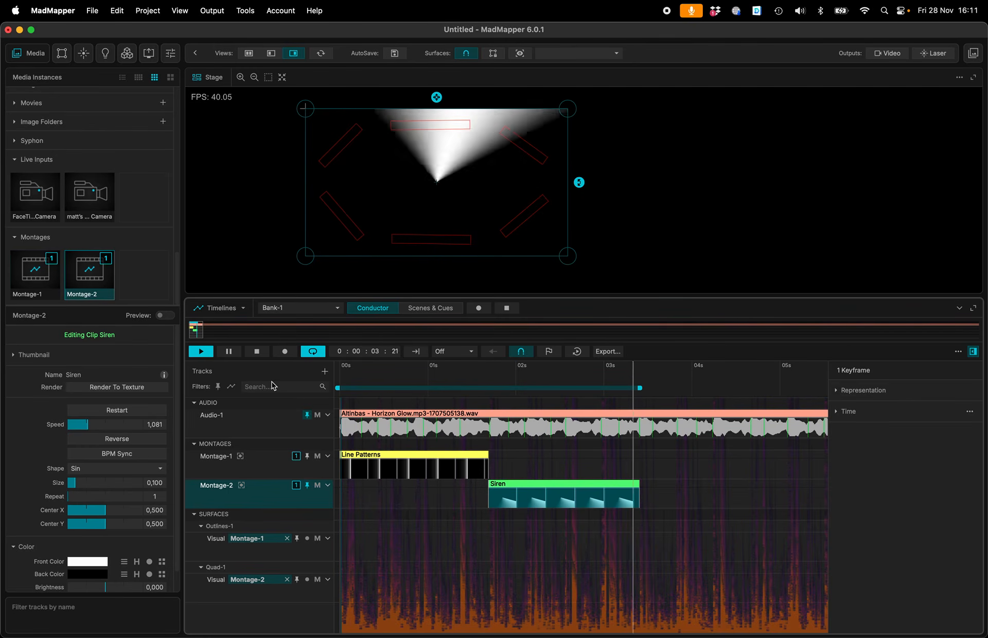
Pause playback near the loop's start and set the Line Patterns clip's Translation to 0.763.
key("space")
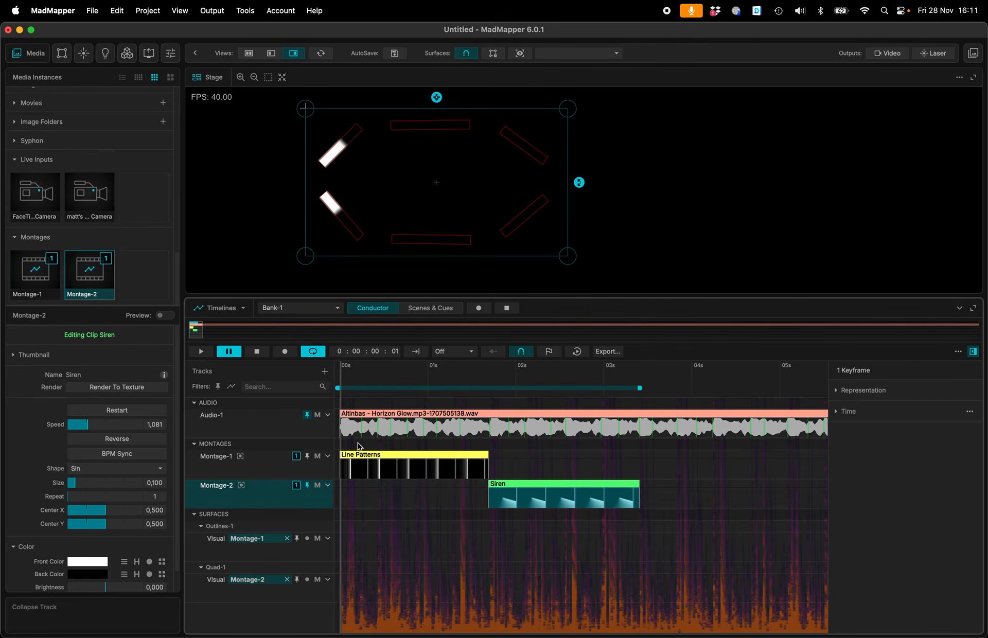
left_click(361, 458)
left_click_drag(72, 516, 418, 514)
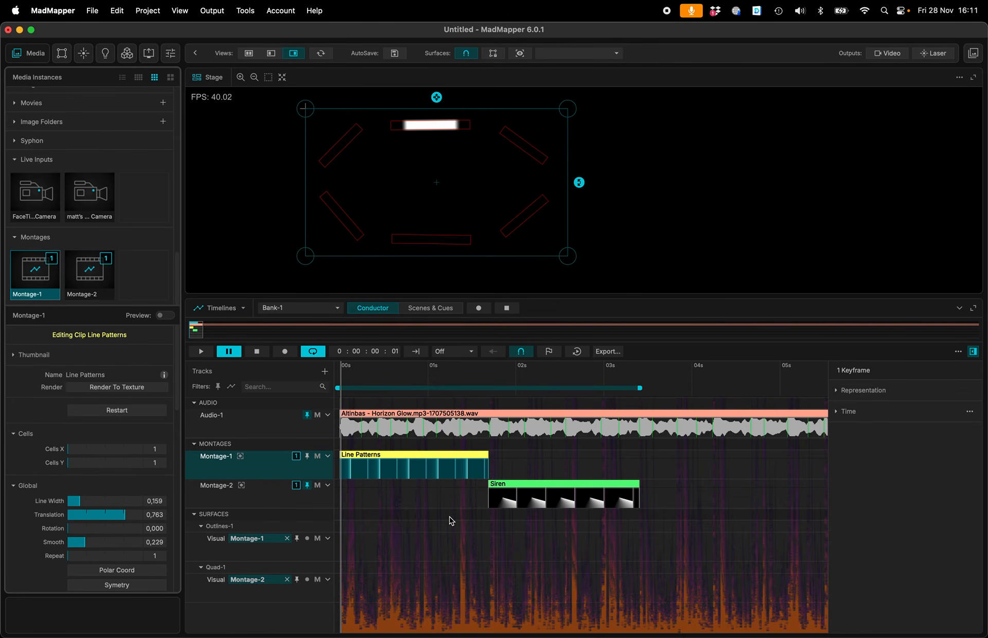
Play the loop to check the Line Patterns clip's new starting position and the transition to Siren.
left_click(254, 380)
key("space")
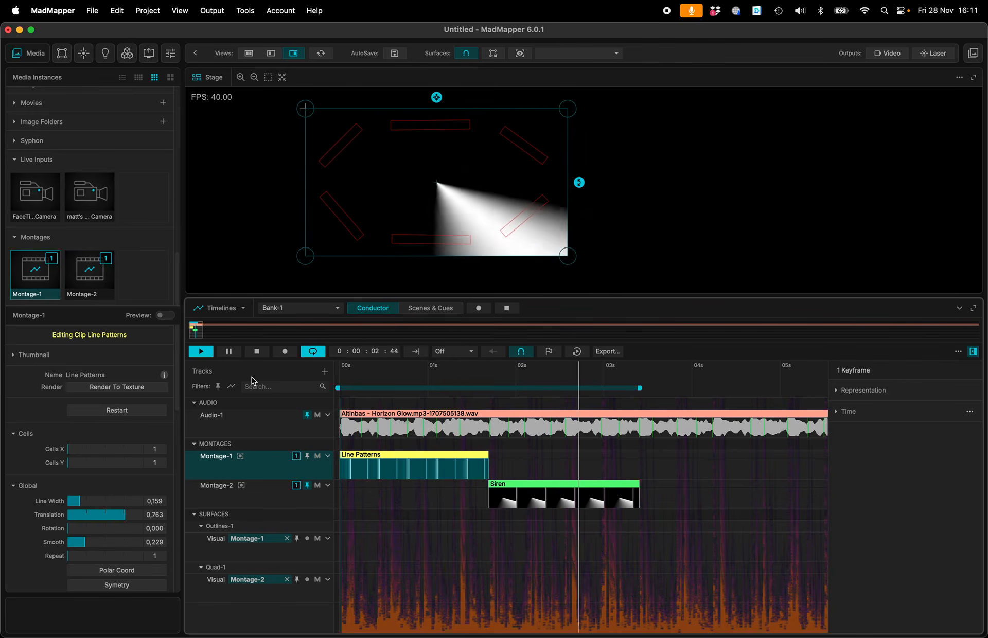
key("space")
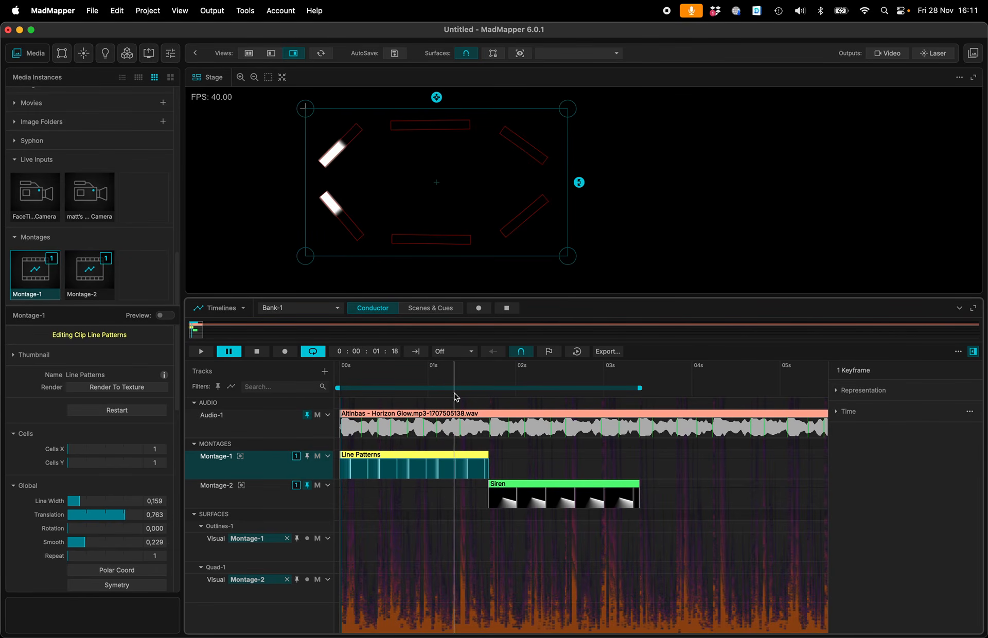
Record a Size keyframe of 0.100 for the Siren clip at 0:00:01:42, and turn keyframe recording off.
left_click_drag(477, 380, 490, 380)
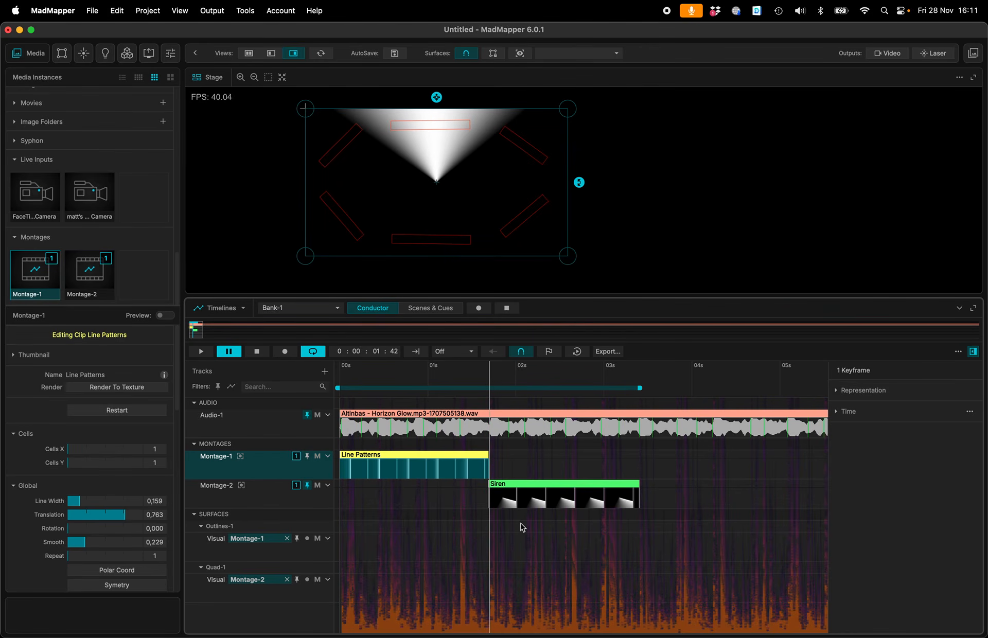
scroll(521, 527, "up", 5)
left_click(462, 484)
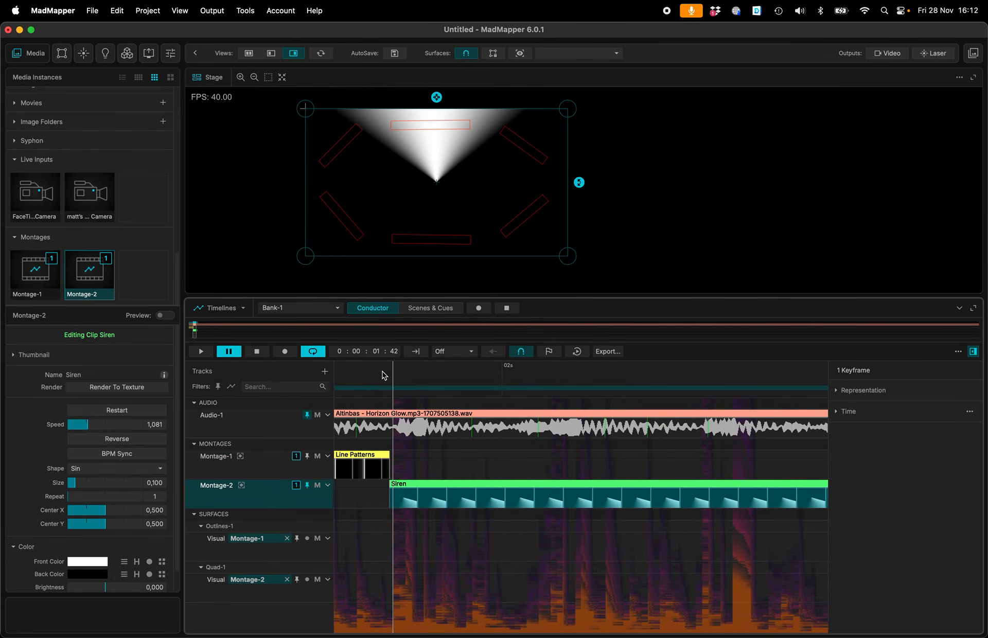
left_click(479, 308)
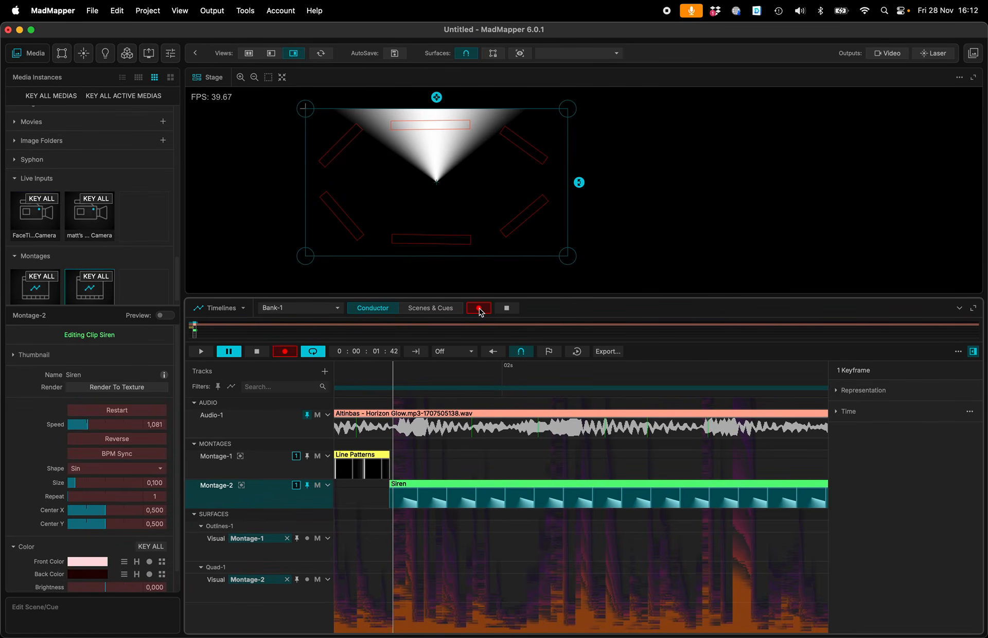
scroll(94, 466, "down", 2)
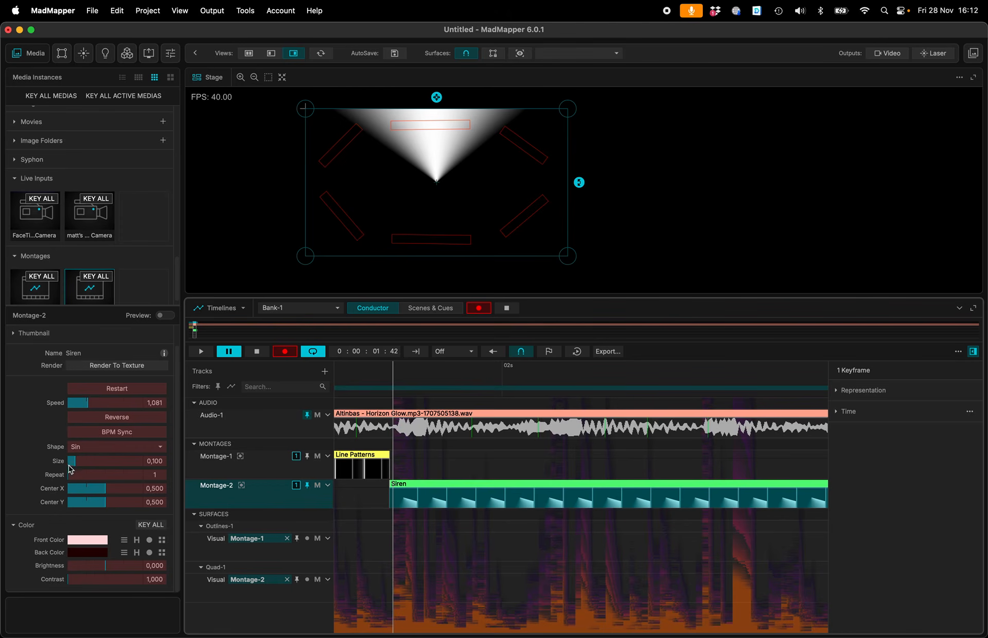
left_click(75, 465)
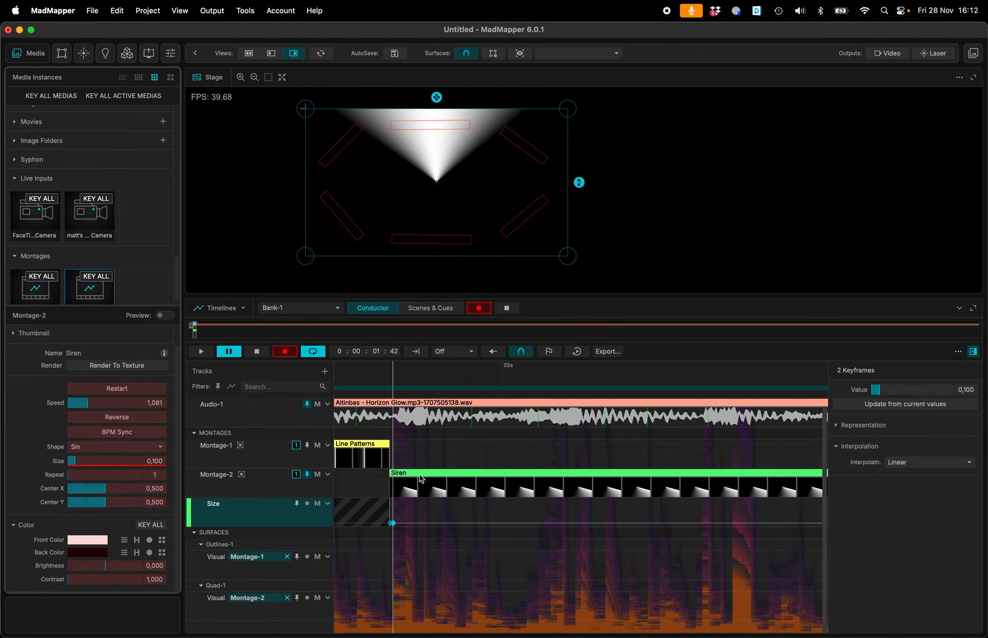
left_click(284, 351)
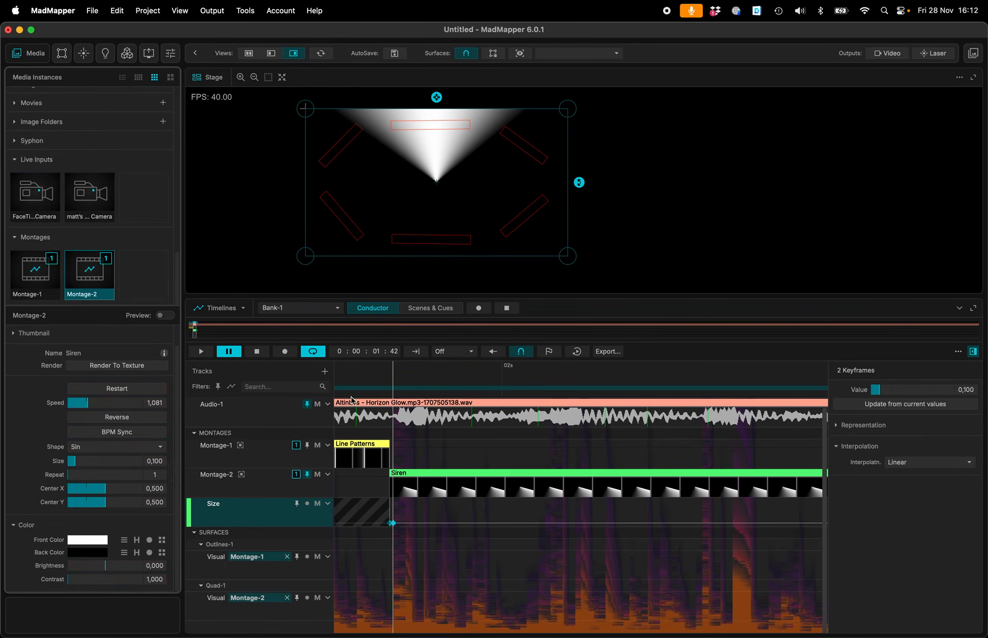
left_click(444, 480)
left_click_drag(407, 477, 447, 479)
key("super+z")
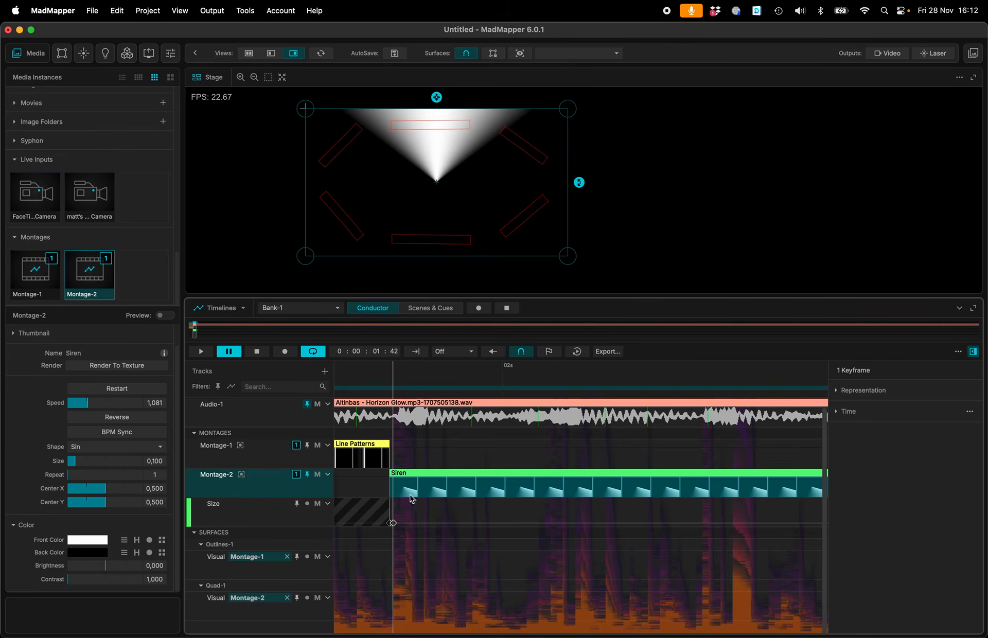
Shape the Siren clip's Size curve with keyframes of 0.000 at its start, 1.000 at its middle and 0.000 at its end.
scroll(395, 521, "up", 3)
left_click(388, 523)
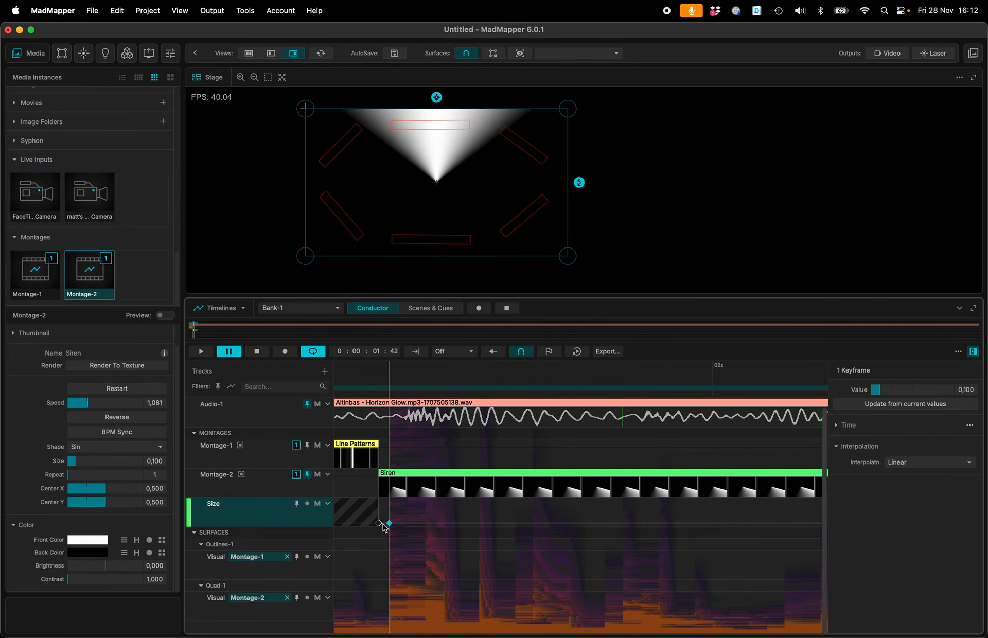
left_click_drag(379, 523, 379, 529)
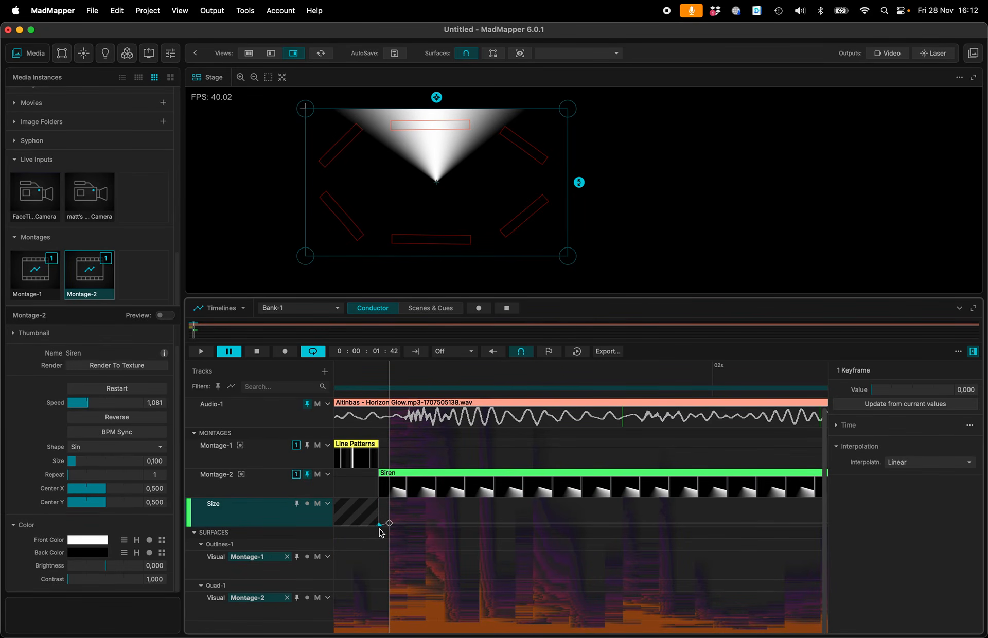
scroll(383, 528, "down", 5)
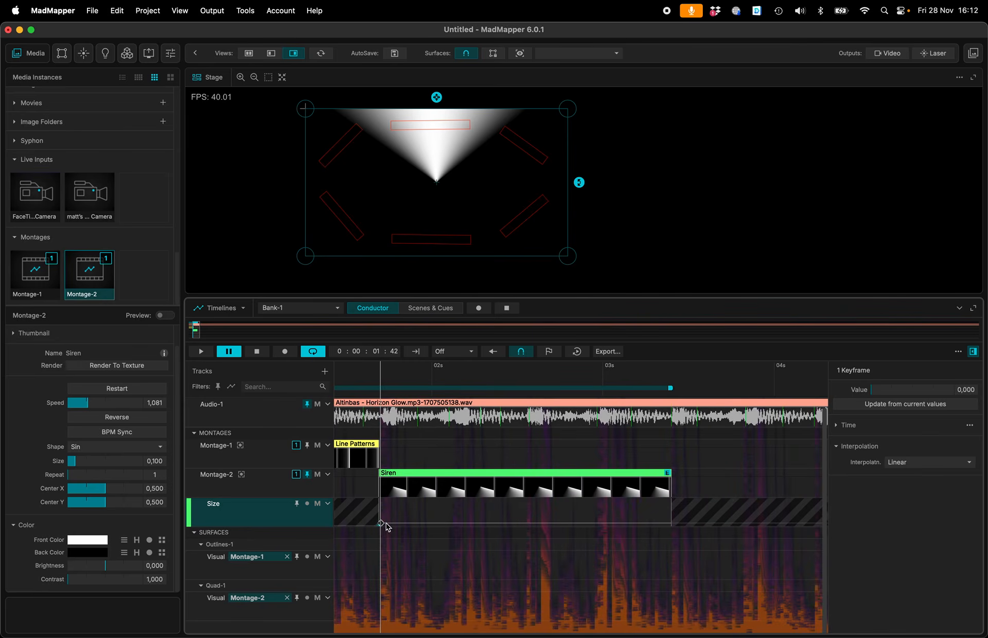
left_click_drag(382, 526, 533, 498)
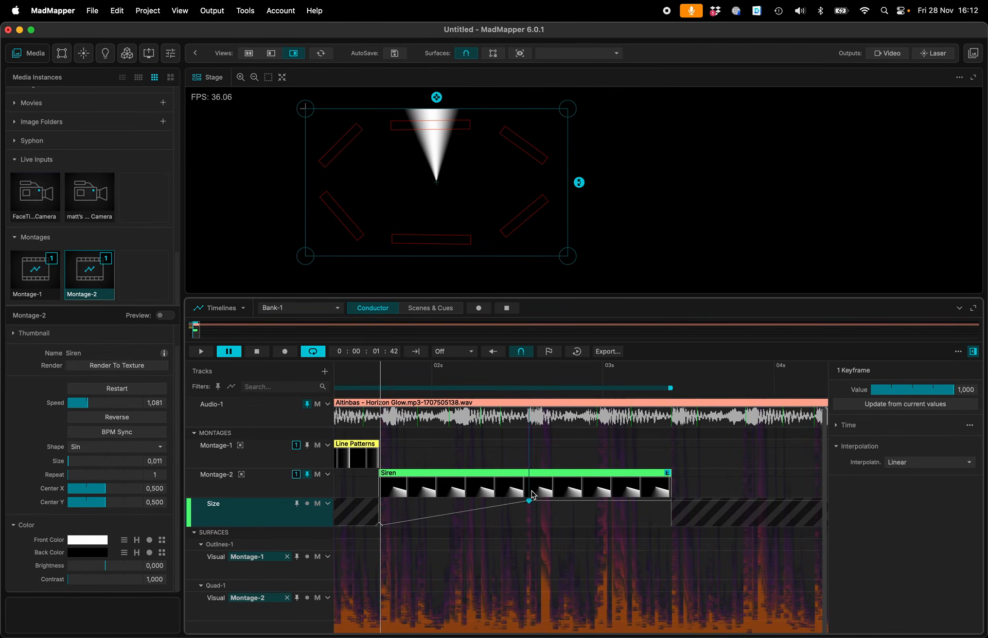
left_click_drag(668, 505, 668, 530)
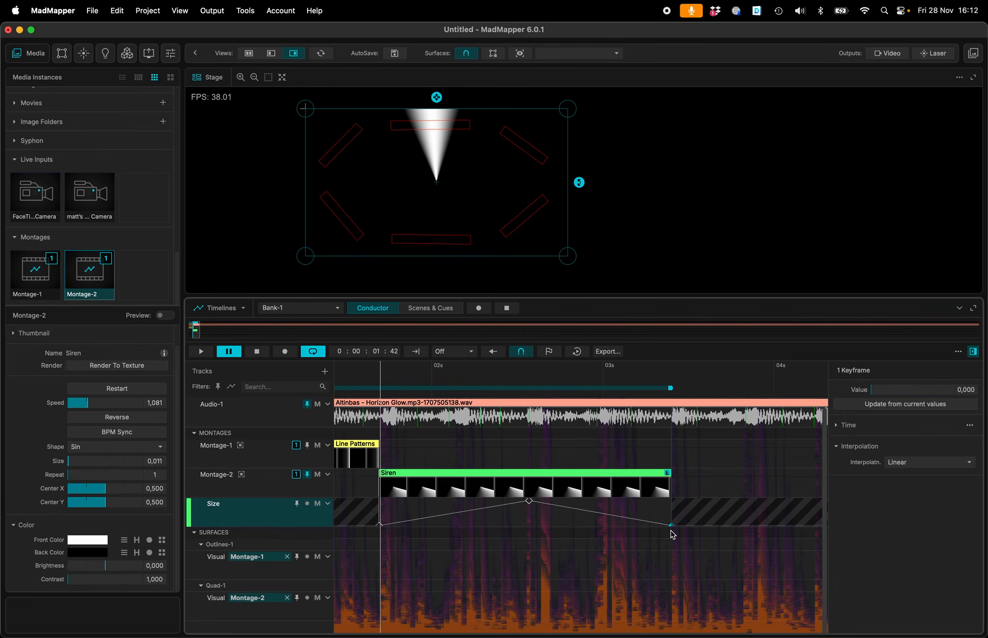
Play the loop from the start to check the Siren clip's Size animation.
scroll(565, 465, "down", 3)
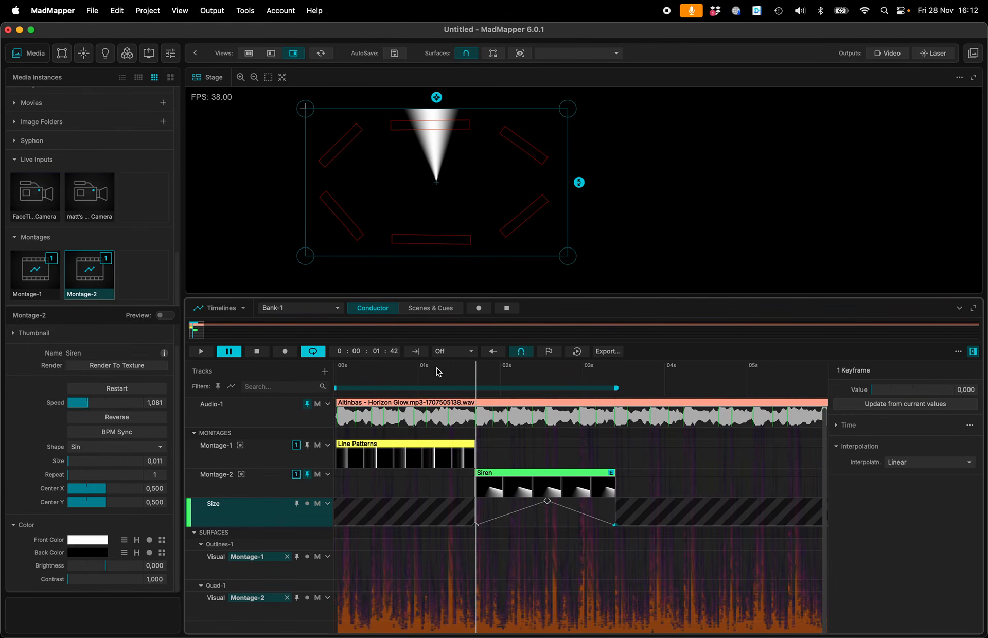
left_click_drag(437, 371, 281, 371)
key("space")
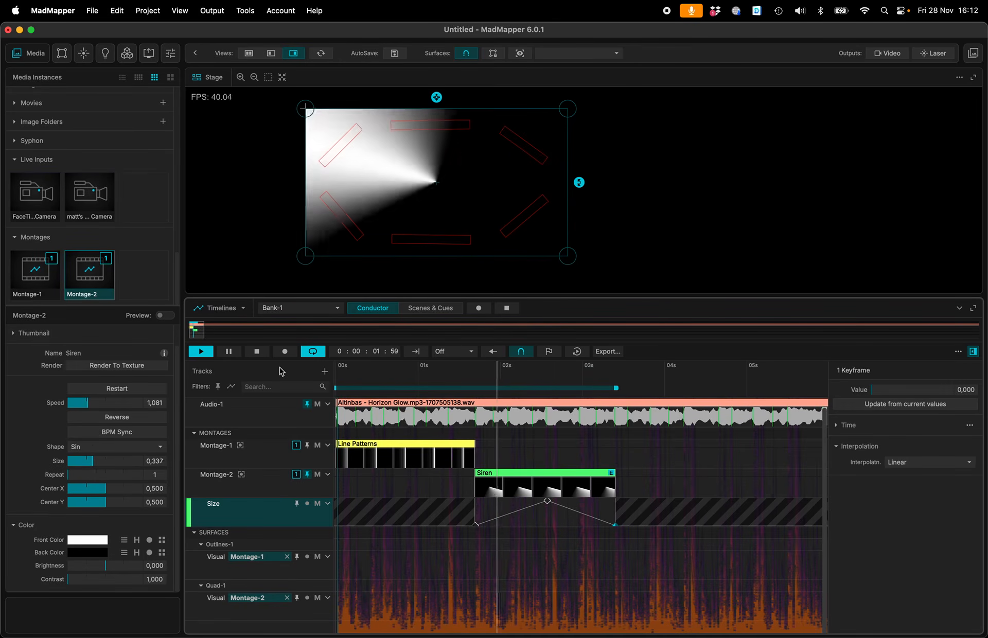
key("space")
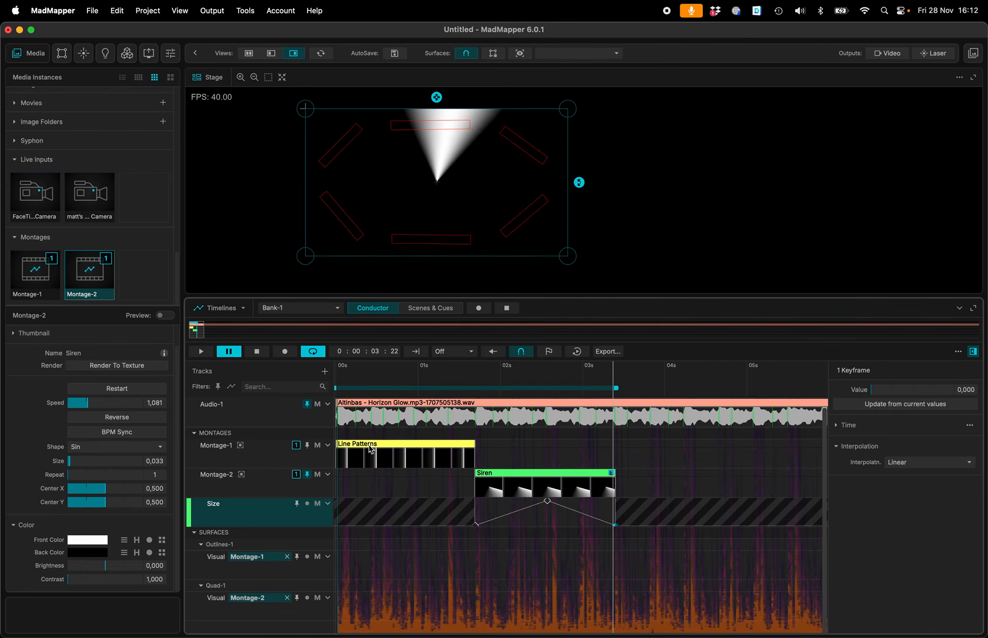
Enable keyframe recording at 0:00:00:01 and key the Line Patterns clip's Line Width at 0.000.
left_click(369, 446)
scroll(355, 385, "up", 1)
left_click_drag(355, 374, 337, 373)
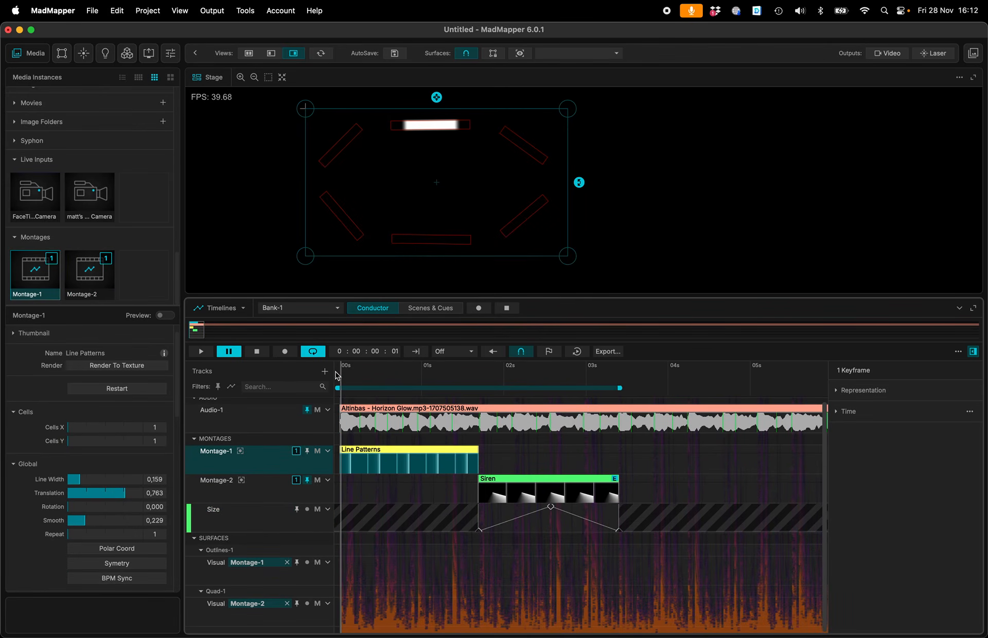
key("r")
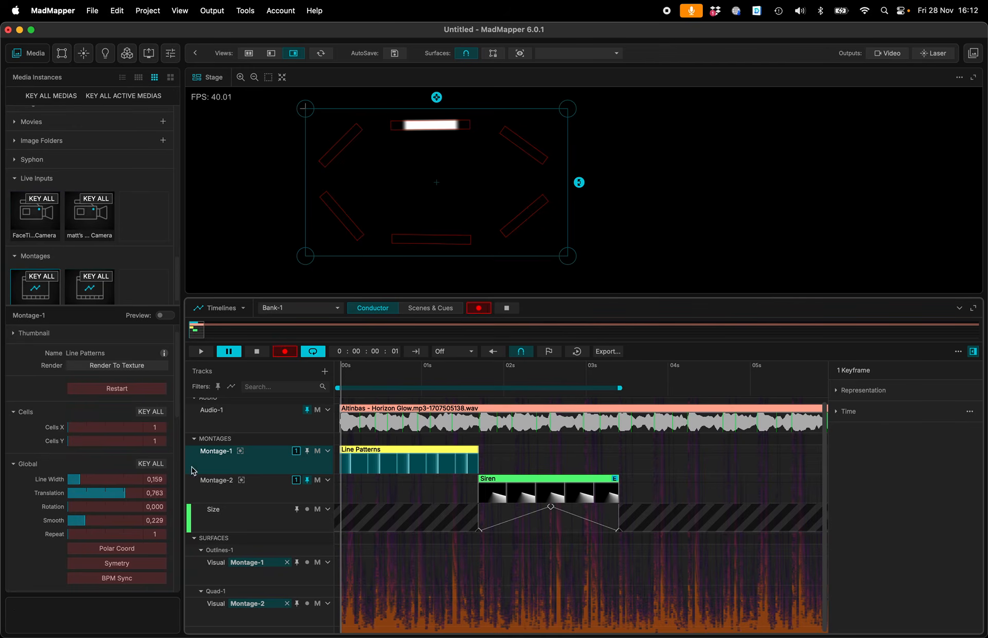
left_click(79, 484)
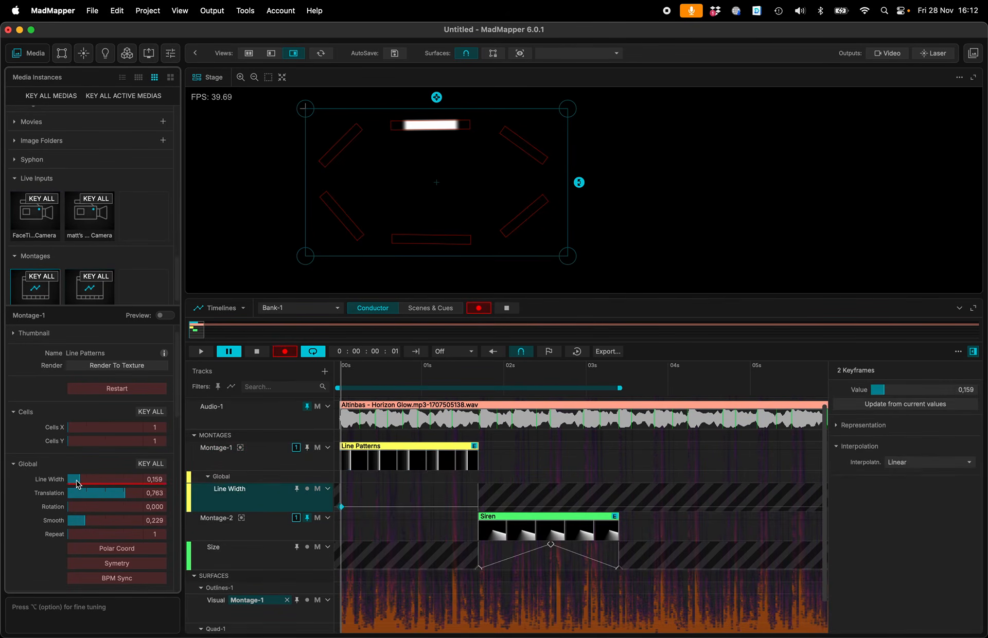
left_click_drag(77, 483, 42, 483)
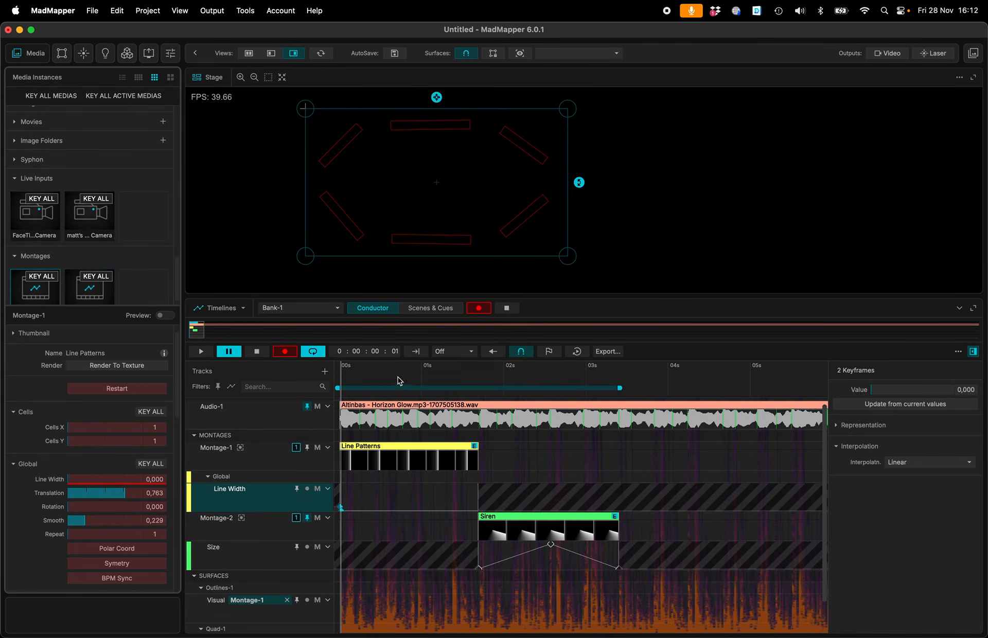
Record a Line Width keyframe of 0.315 for the Line Patterns clip at 0:00:00:46.
scroll(395, 383, "up", 5)
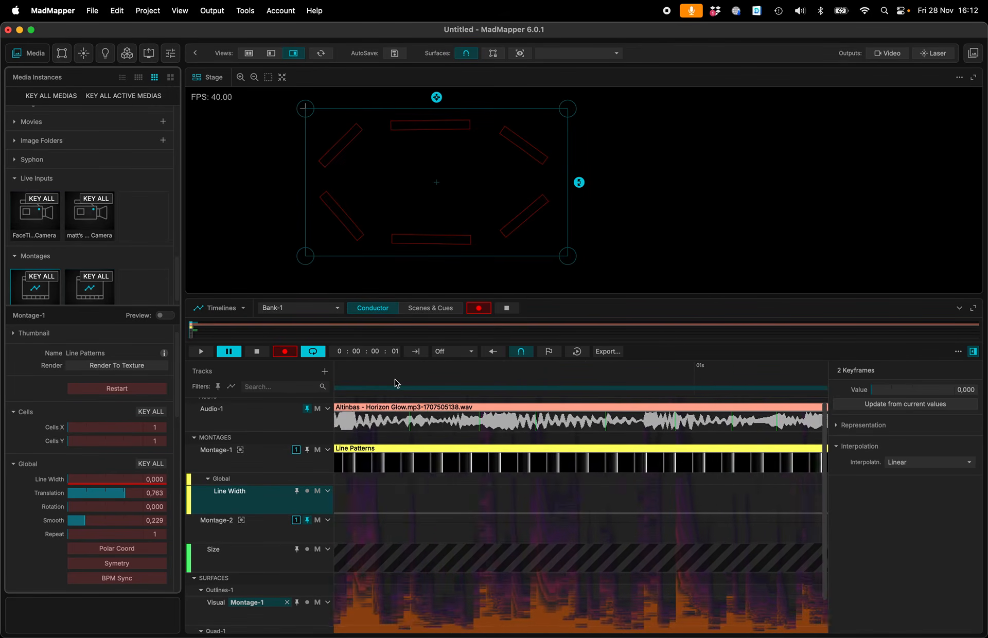
scroll(395, 383, "down", 2)
left_click_drag(462, 379, 432, 381)
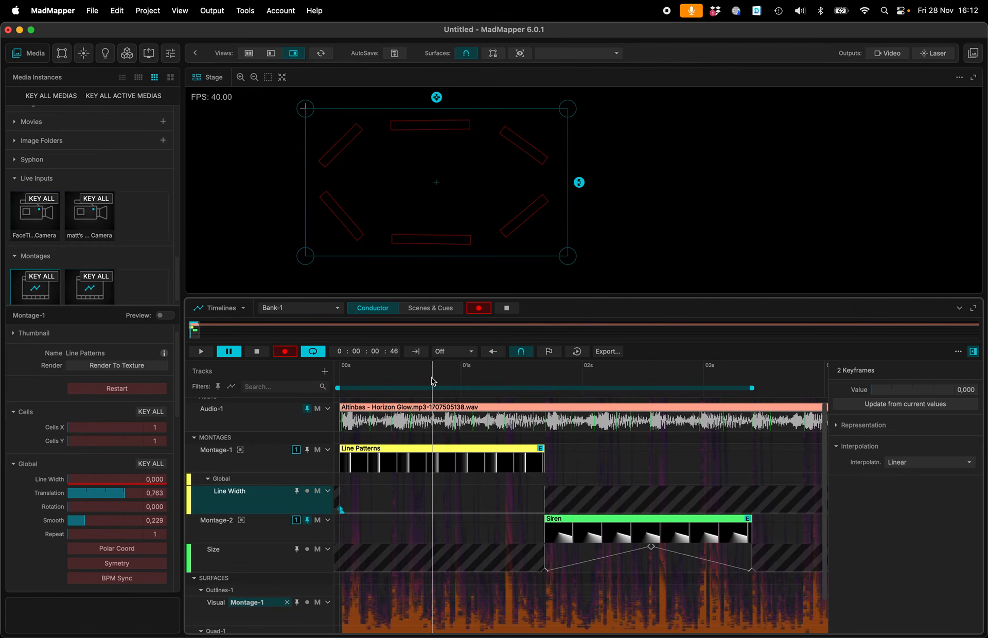
left_click_drag(87, 486, 92, 482)
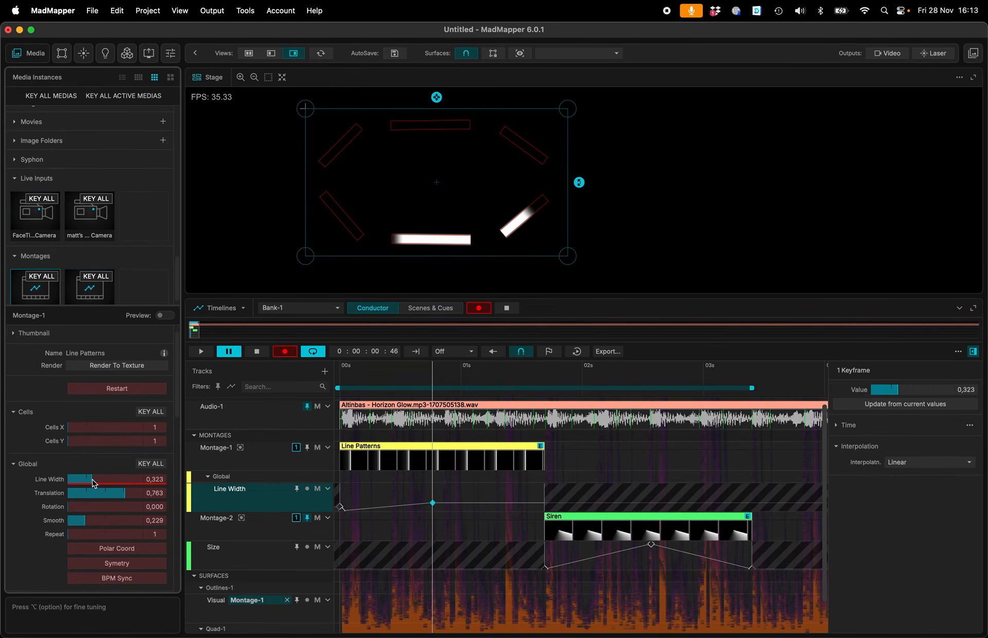
Record a Line Width keyframe of 0.000 for the Line Patterns clip at 0:00:01:41 and turn off keyframe recording.
left_click_drag(495, 383, 545, 383)
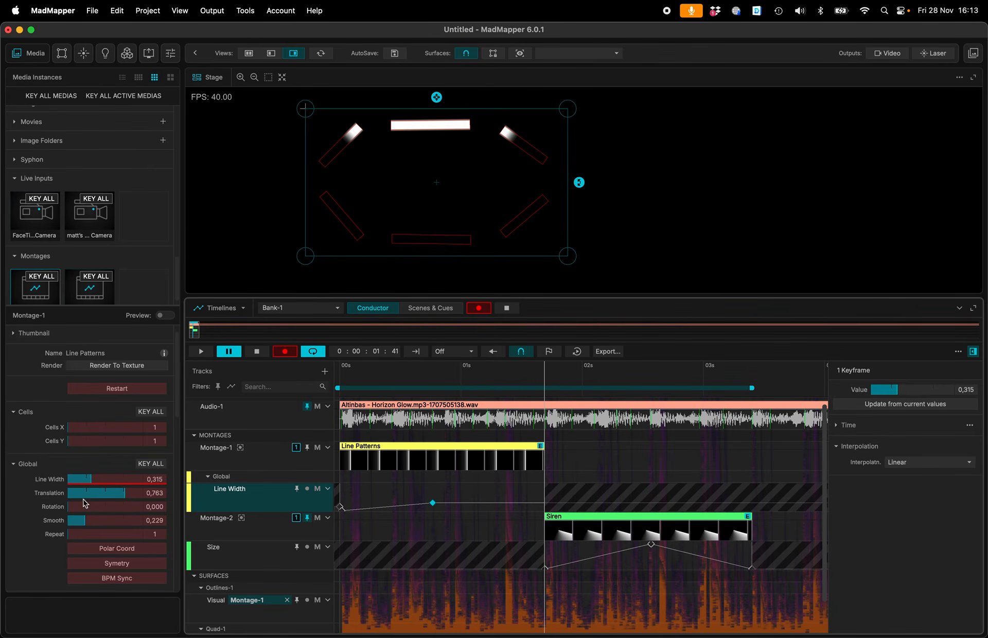
left_click_drag(89, 486, 23, 480)
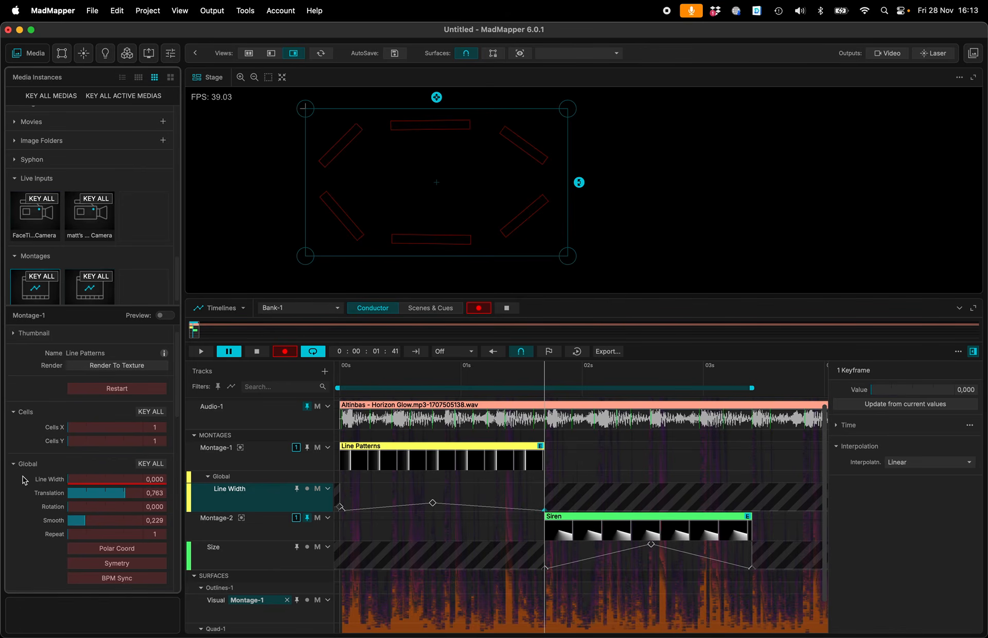
key("super+r")
Set the interpolation of all the Line Patterns clip's Line Width keyframes to Auto Curve.
scroll(363, 521, "up", 5)
scroll(363, 522, "down", 5)
left_click(364, 504)
left_click(405, 505)
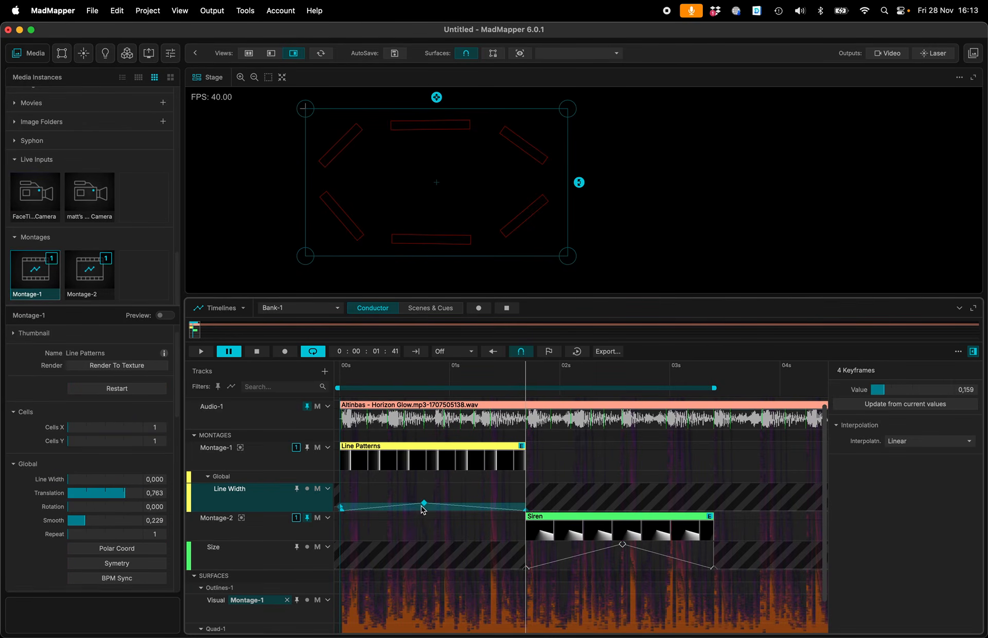
left_click(416, 511)
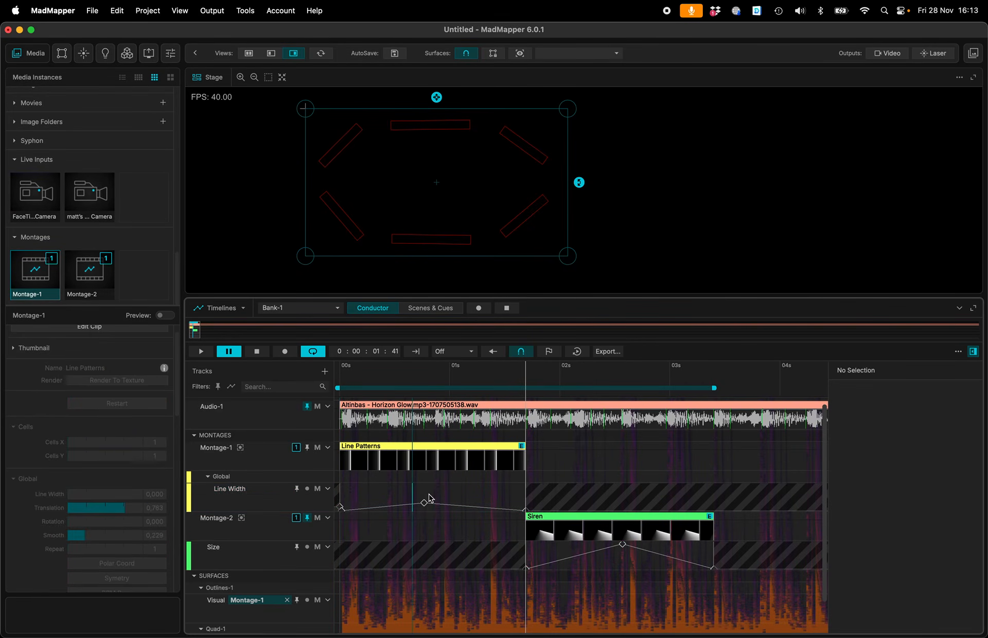
left_click(430, 497)
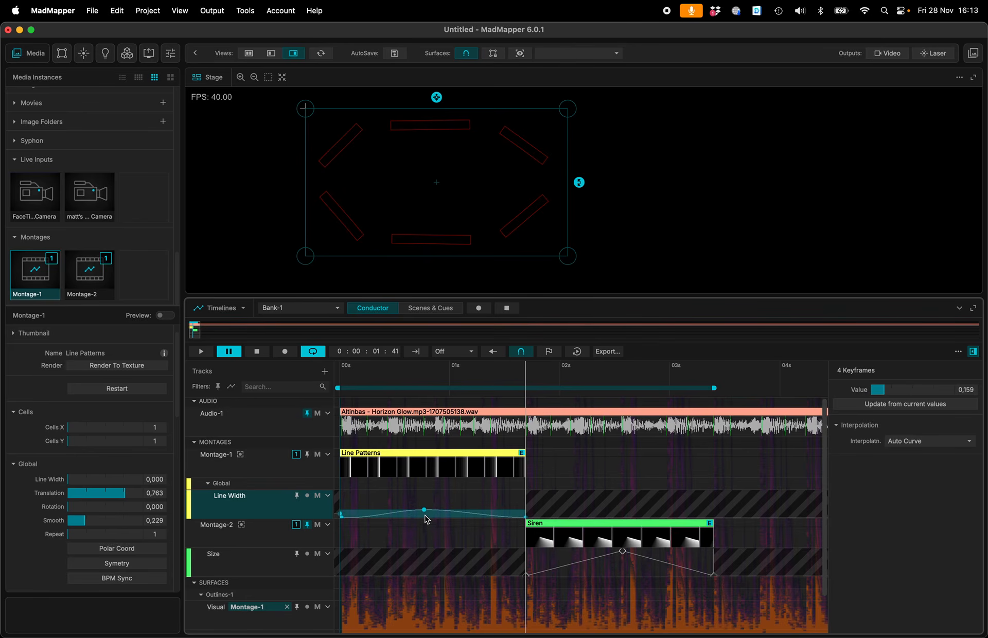
scroll(425, 518, "up", 5)
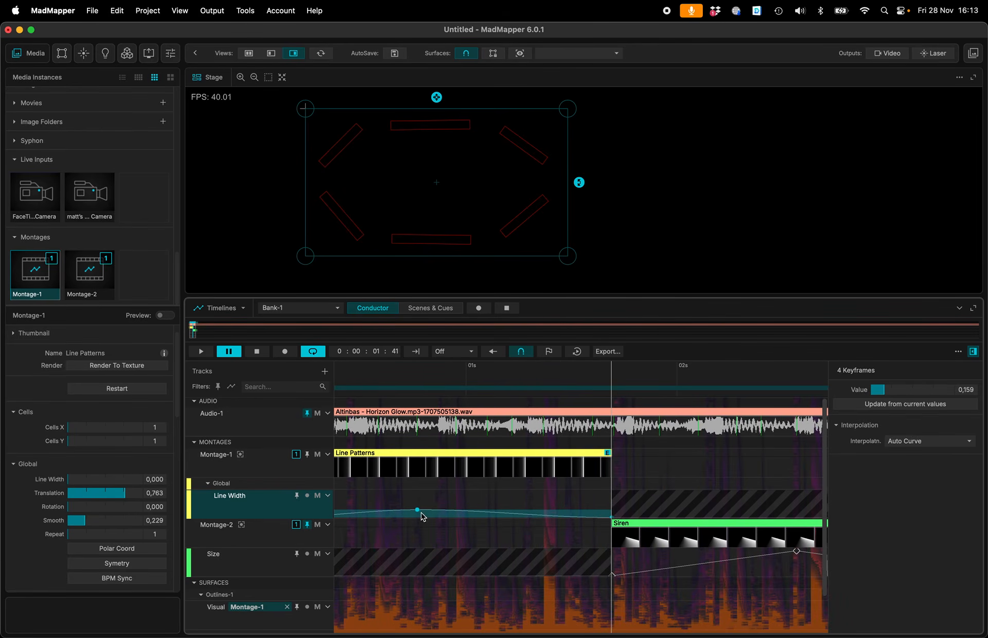
right_click(418, 510)
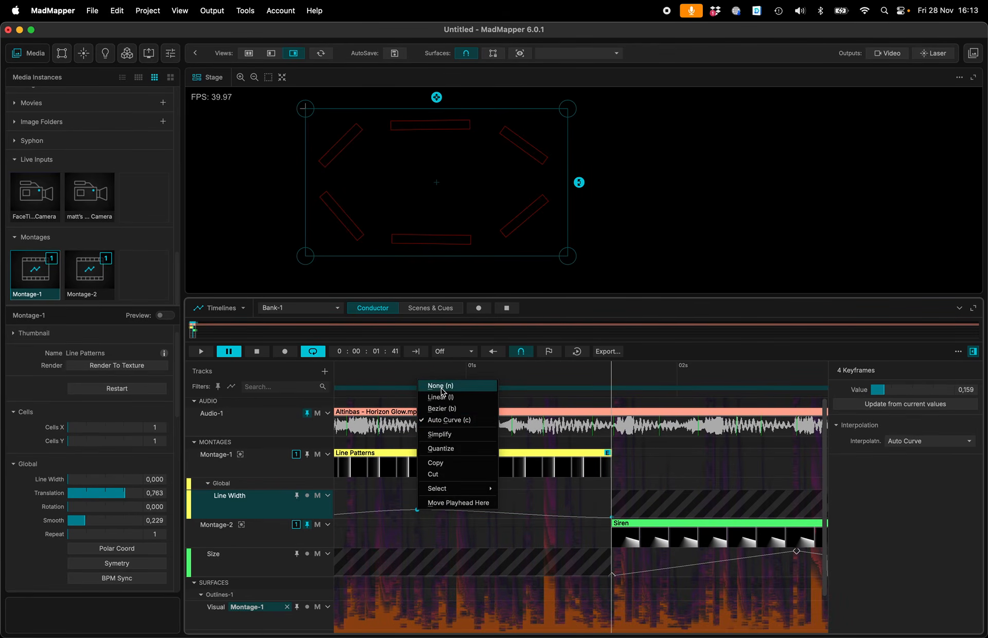
left_click(447, 421)
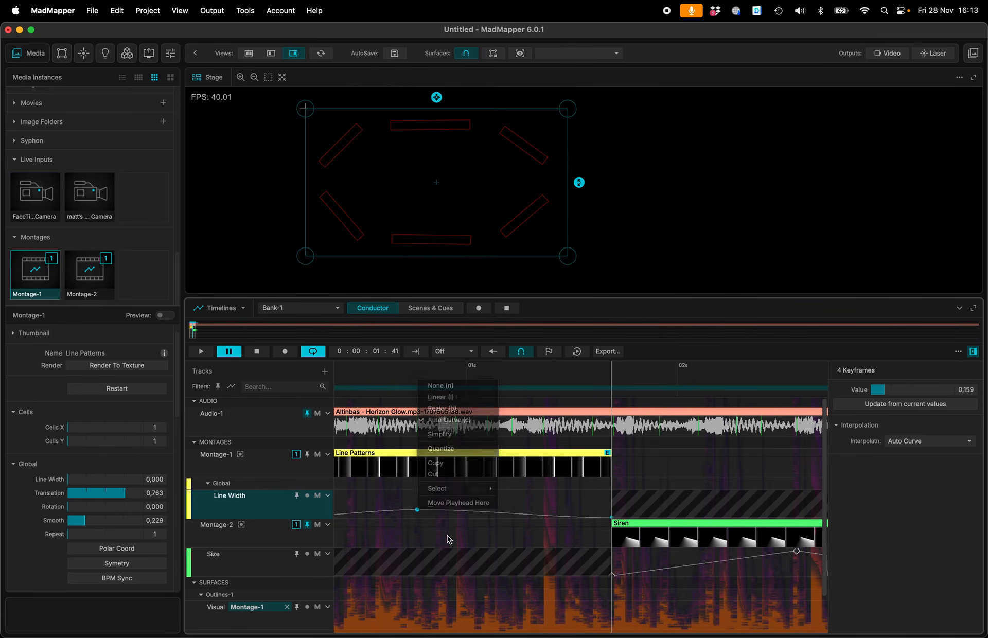
Examine the shape of the Line Patterns clip's Line Width curve up close and alongside the other tracks.
scroll(431, 522, "up", 10)
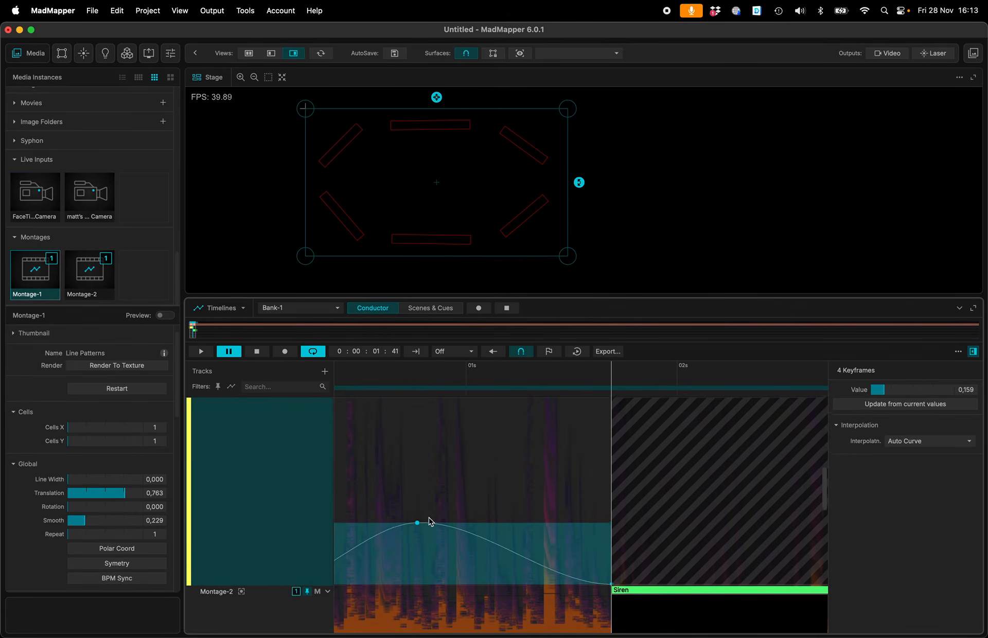
scroll(419, 558, "down", 10)
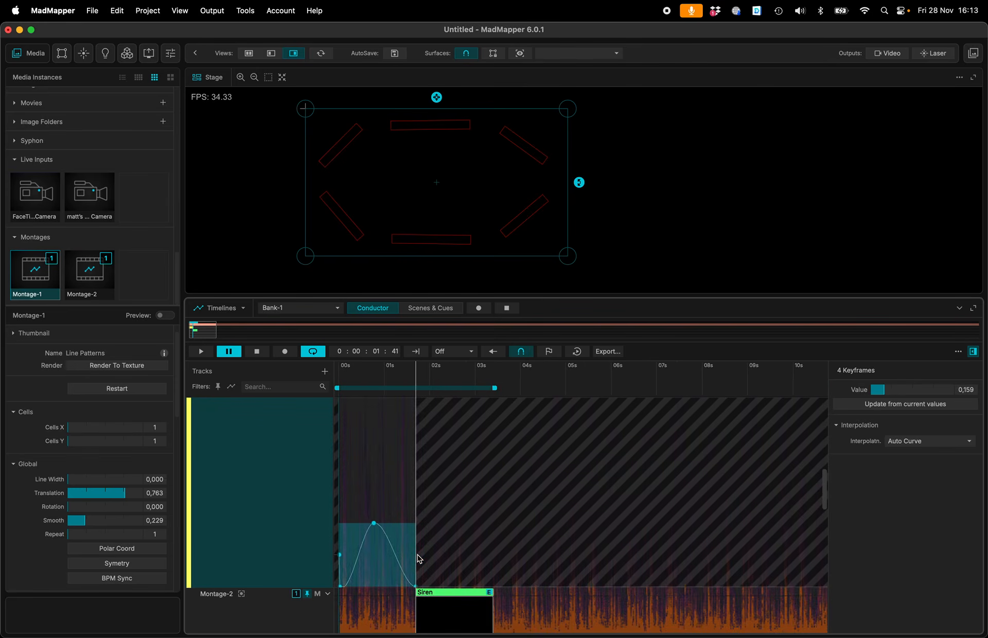
scroll(390, 552, "down", 10)
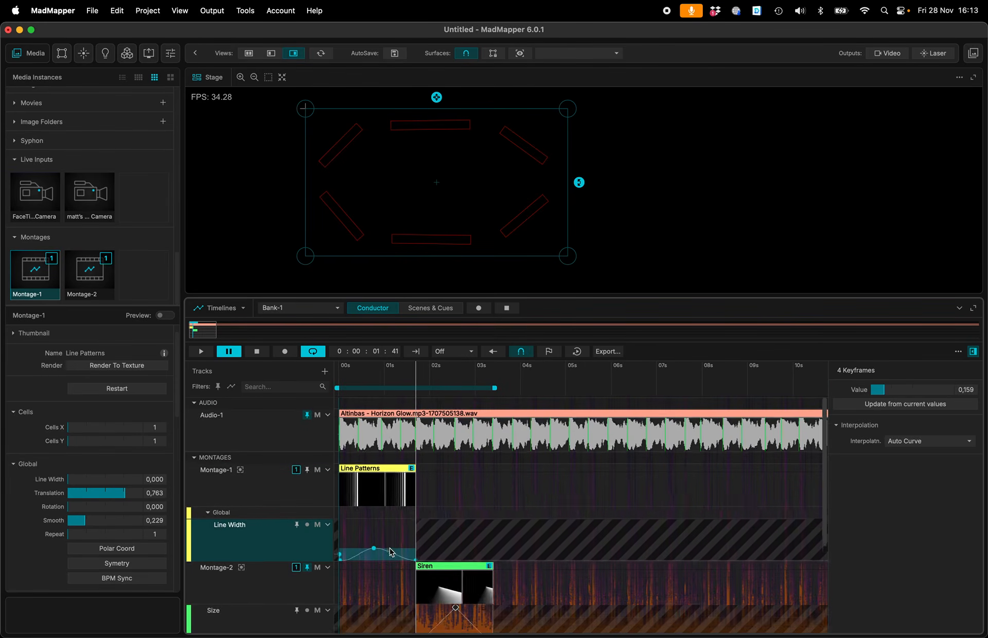
scroll(390, 552, "down", 10)
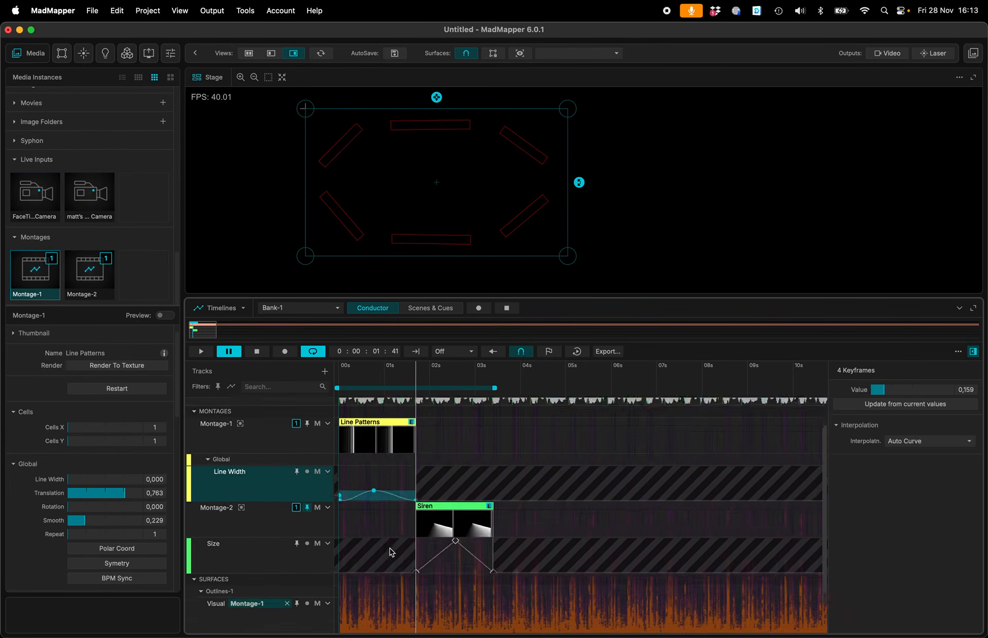
scroll(391, 552, "up", 10)
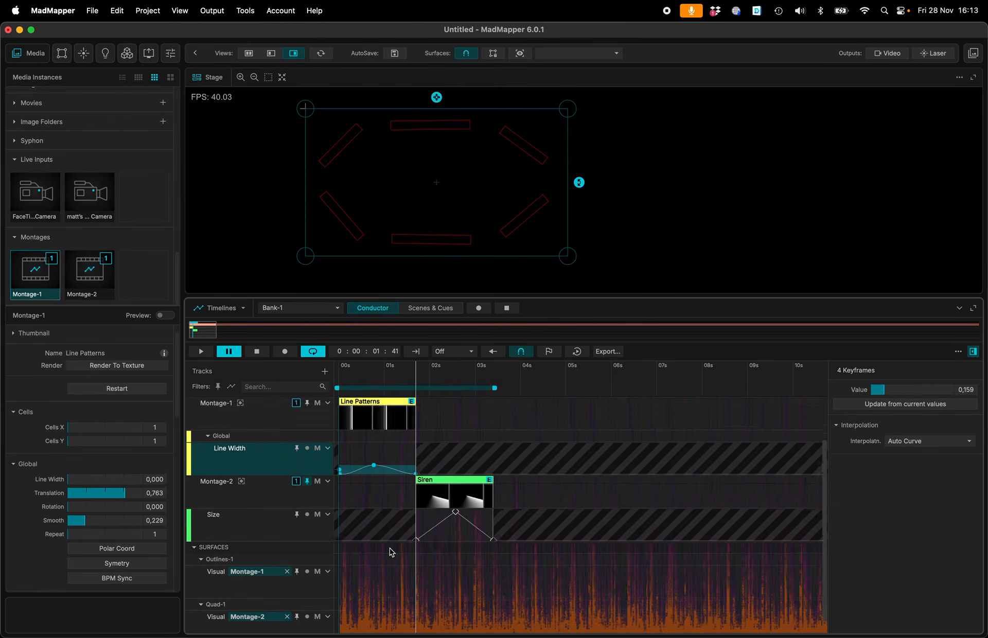
scroll(391, 552, "up", 10)
scroll(391, 552, "down", 10)
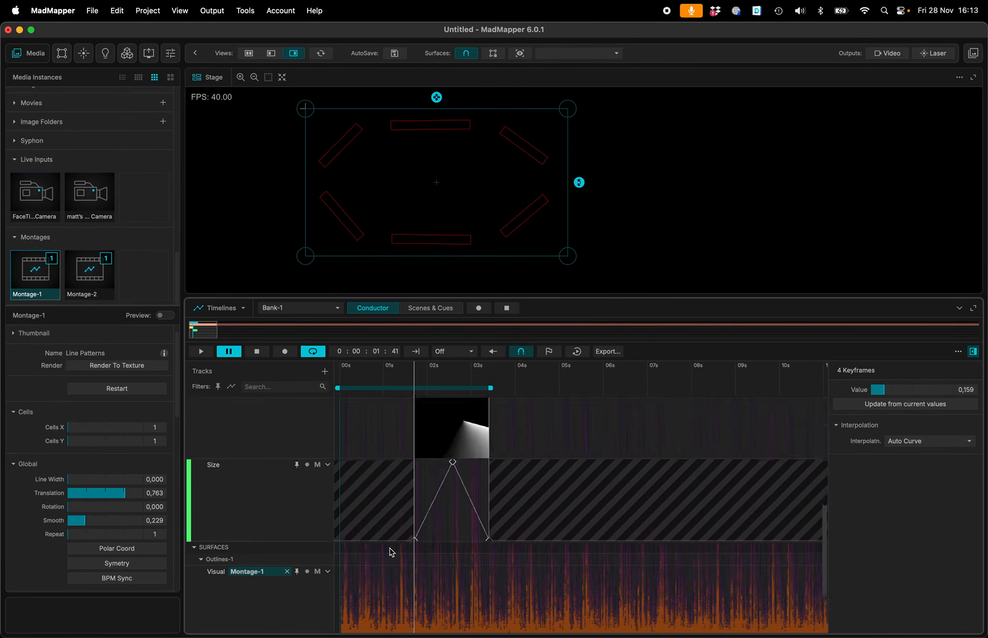
scroll(391, 552, "down", 10)
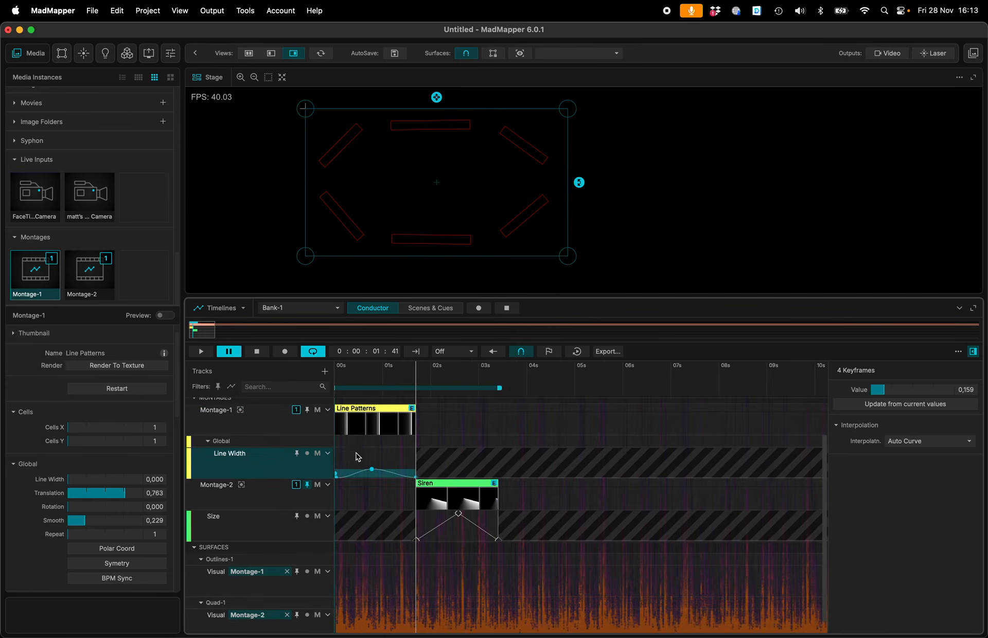
scroll(358, 458, "up", 2)
scroll(356, 477, "up", 8)
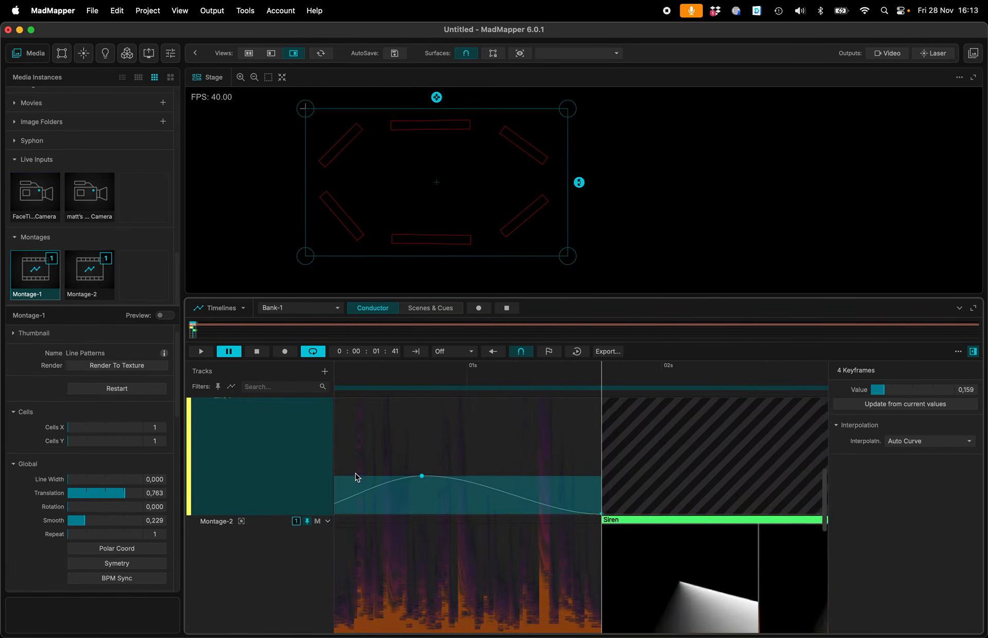
Set the Siren clip's three Size keyframes to Auto Curve interpolation and play the loop.
scroll(356, 476, "down", 12)
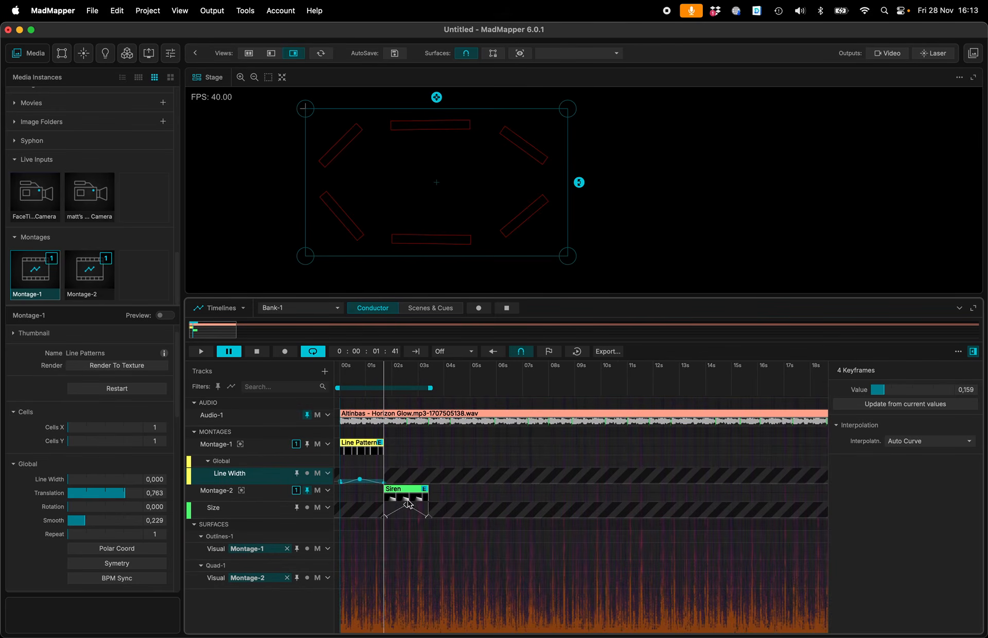
left_click(408, 516)
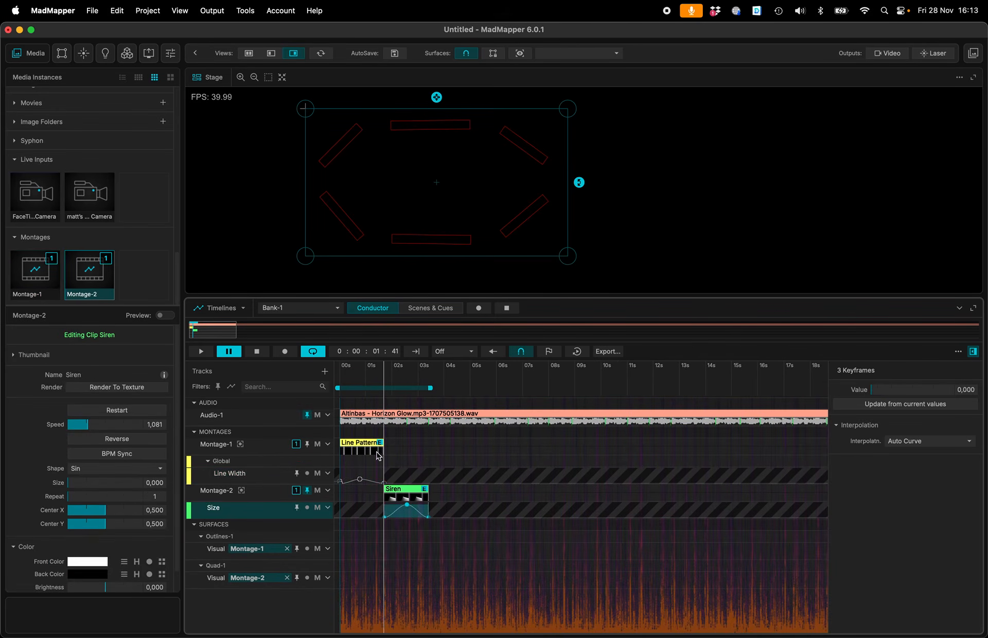
left_click_drag(369, 381, 268, 375)
key("space")
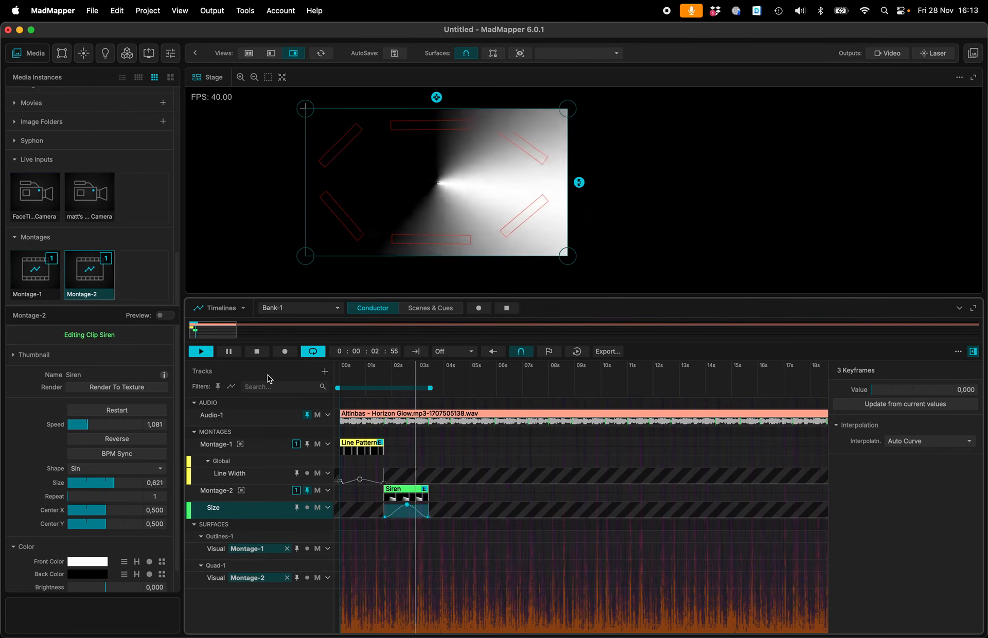
View the DMX Monitor for universe 0 while the loop plays, and return to the Conductor timeline.
key("super+space")
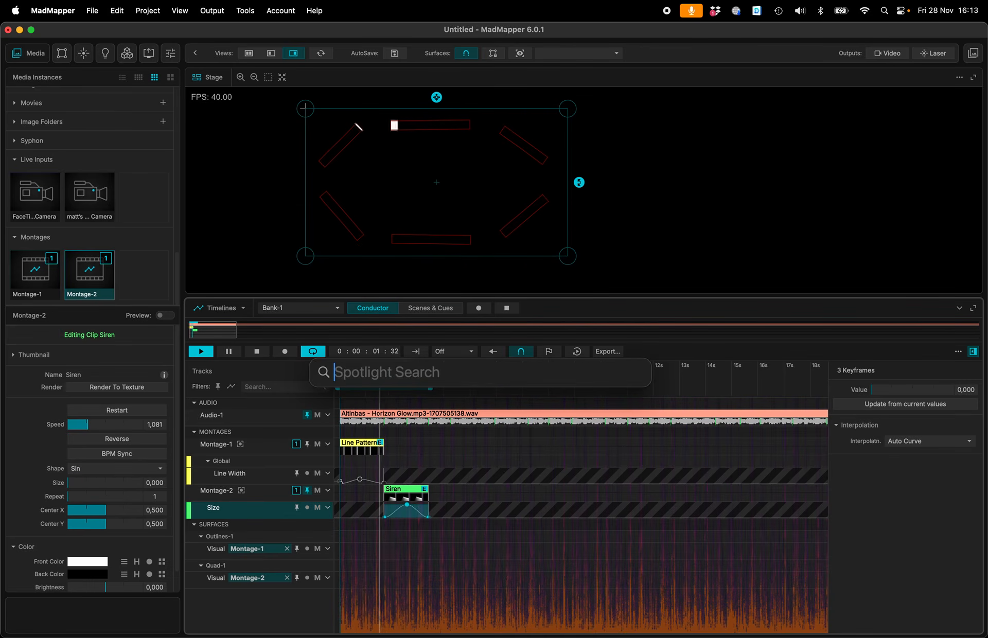
key("Escape")
key("super+shift+d")
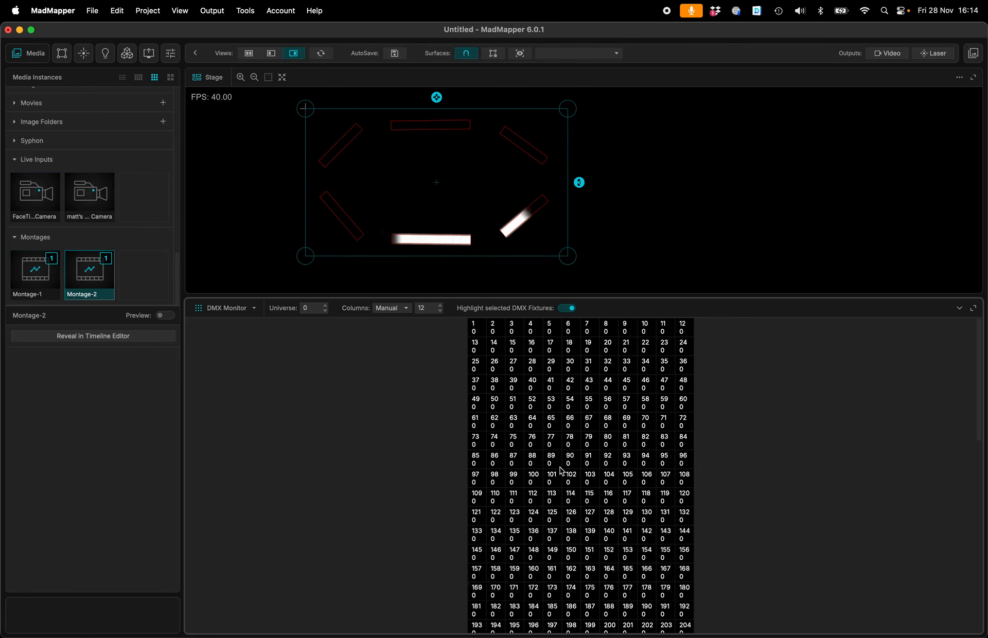
key("super+shift+t")
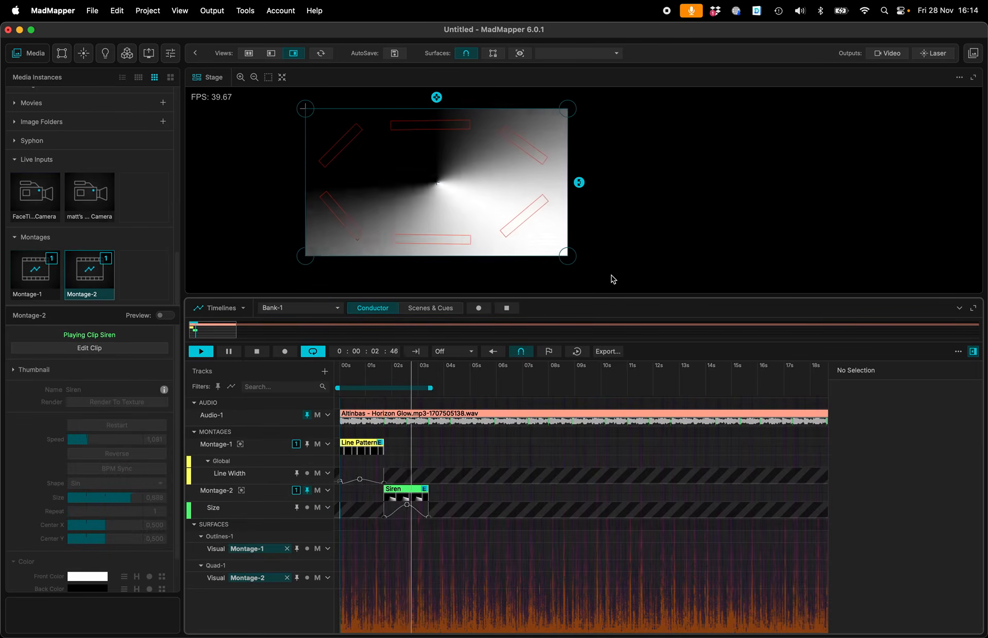